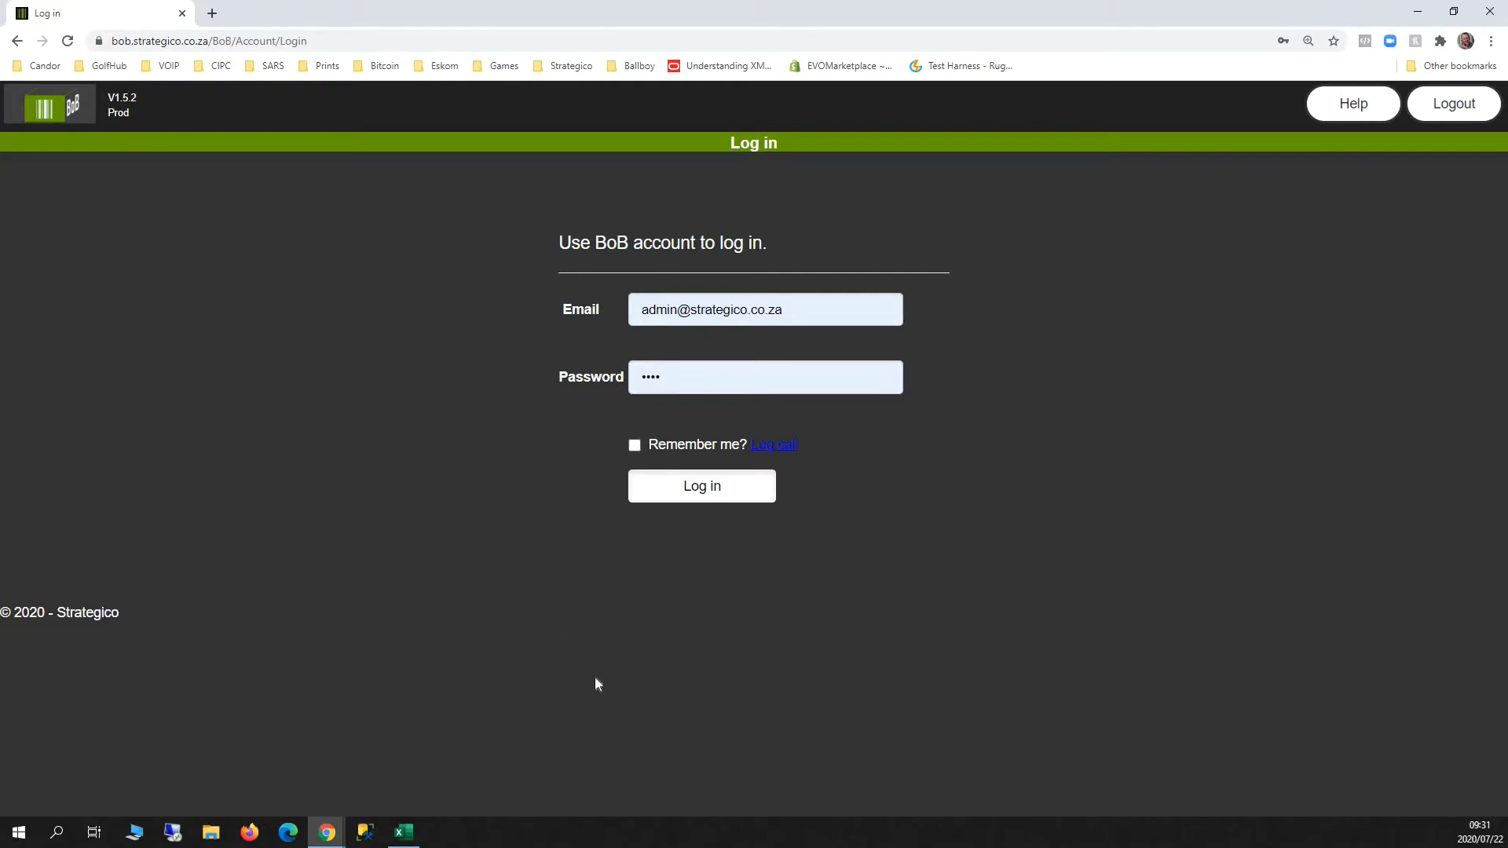
- Log in with the prefilled credentials and open the Item Master list from System Admin to review its items
{"action": "key", "text": "Return"}
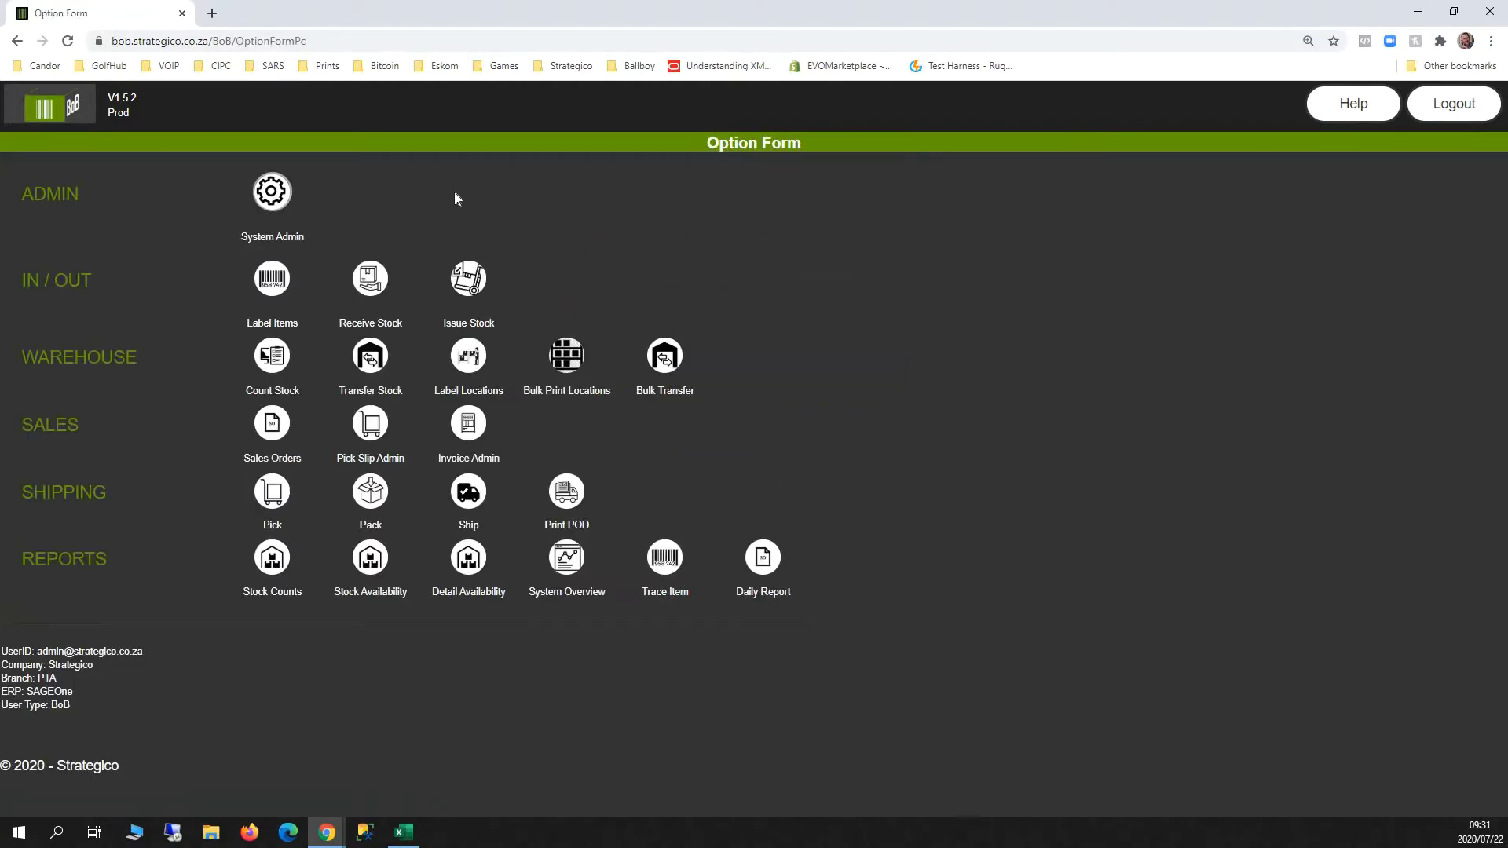
{"action": "left_click", "coordinate": [351, 210]}
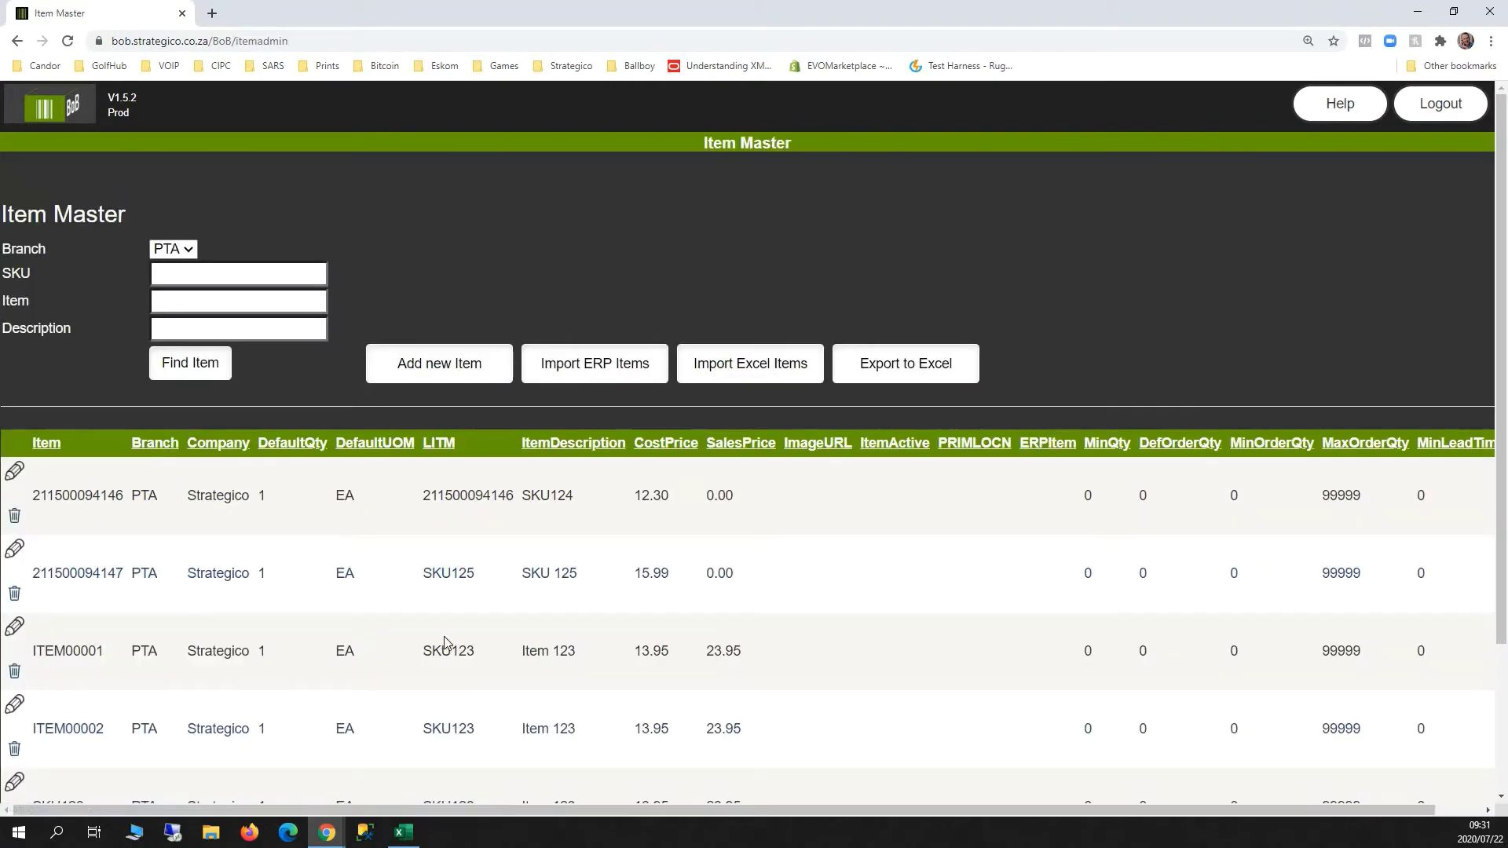
{"action": "scroll", "coordinate": [444, 652], "scroll_direction": "down", "scroll_amount": 3}
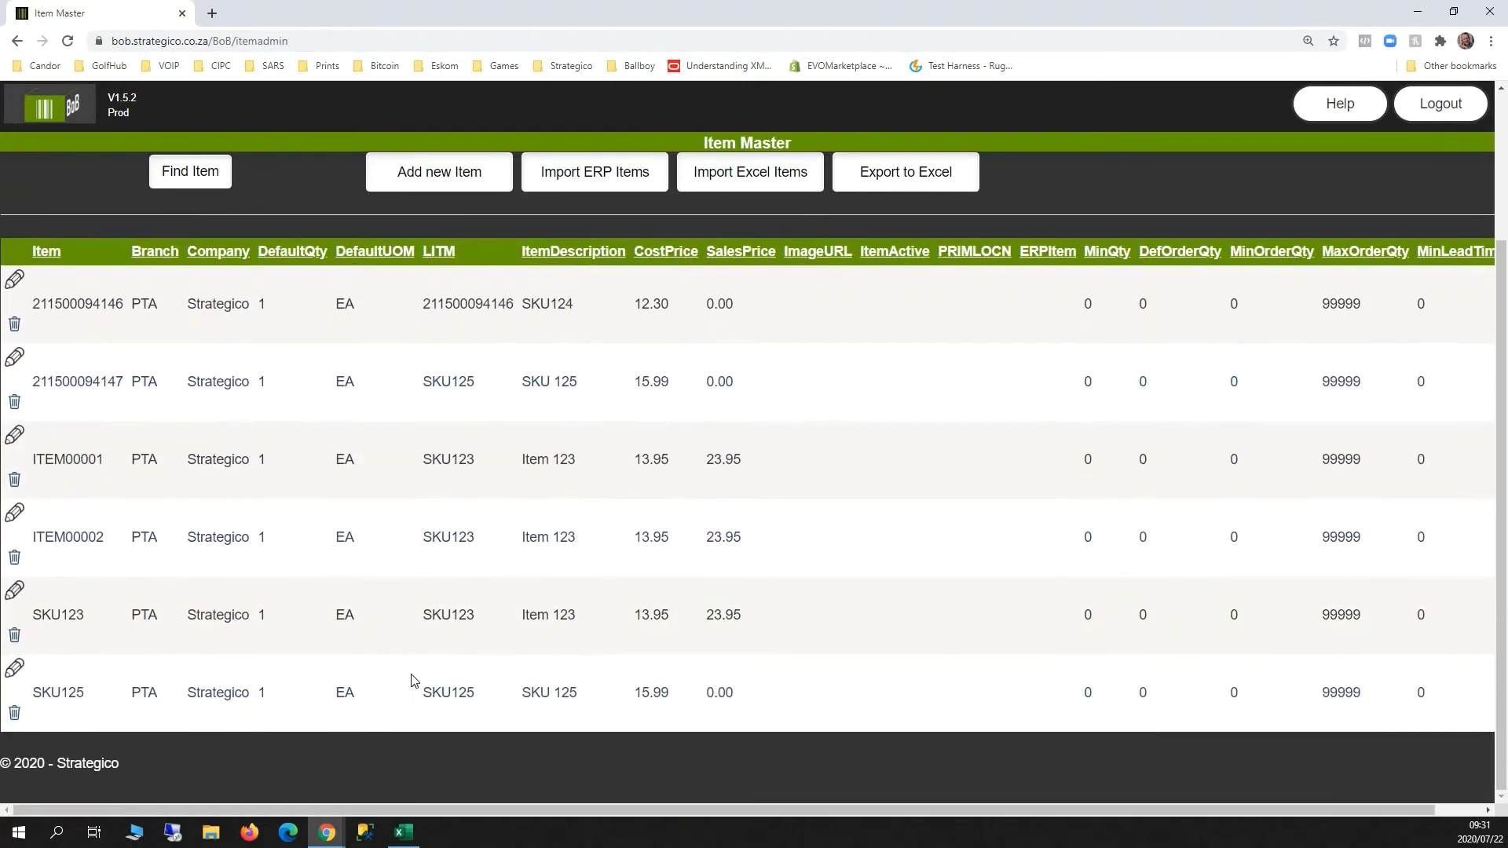
{"action": "scroll", "coordinate": [414, 680], "scroll_direction": "up", "scroll_amount": 3}
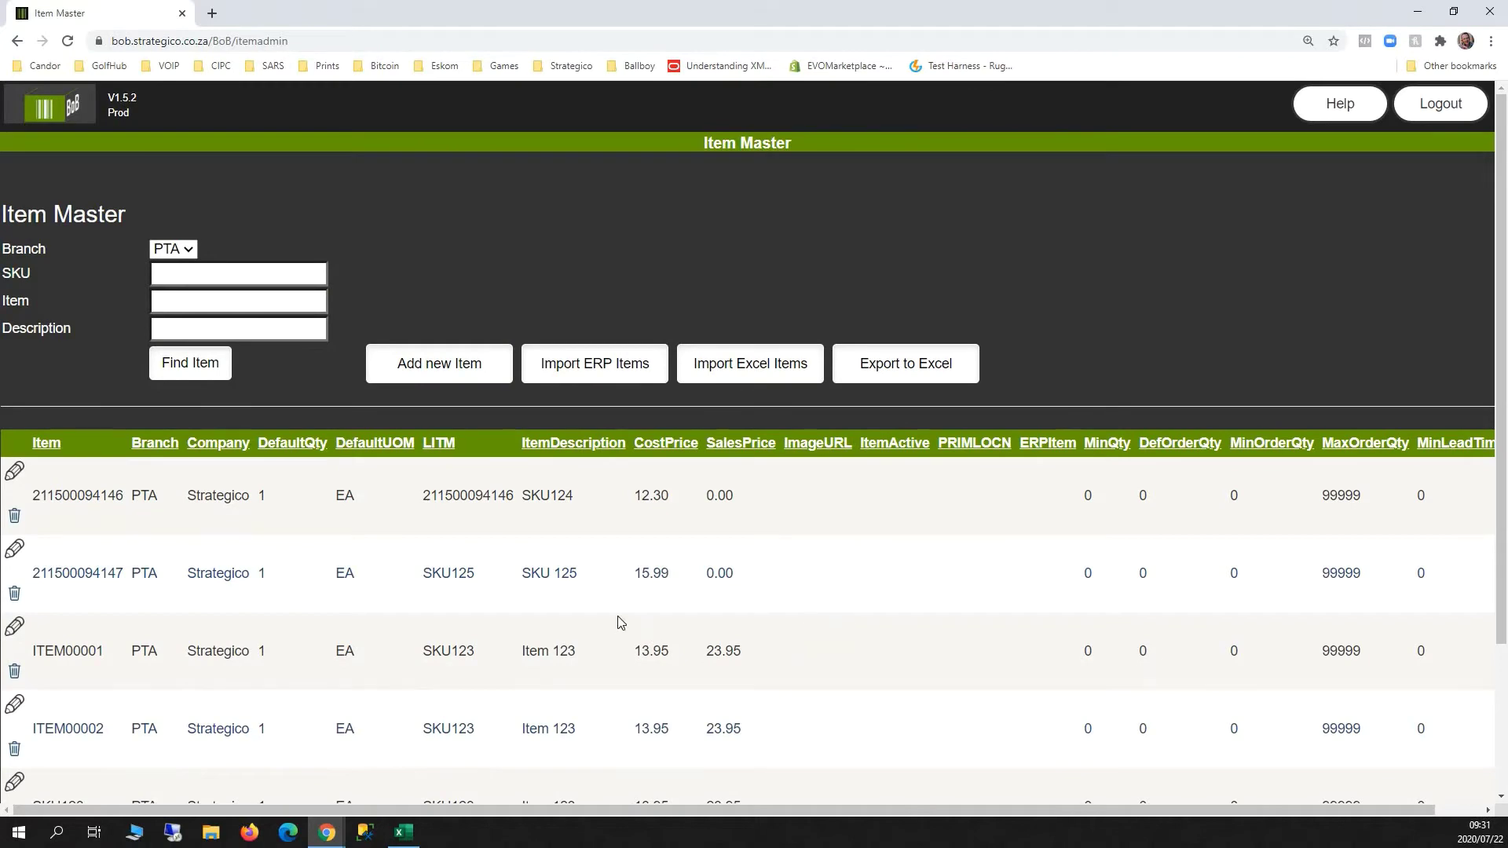
{"action": "scroll", "coordinate": [522, 340], "scroll_direction": "down", "scroll_amount": 3}
{"action": "scroll", "coordinate": [714, 370], "scroll_direction": "up", "scroll_amount": 3}
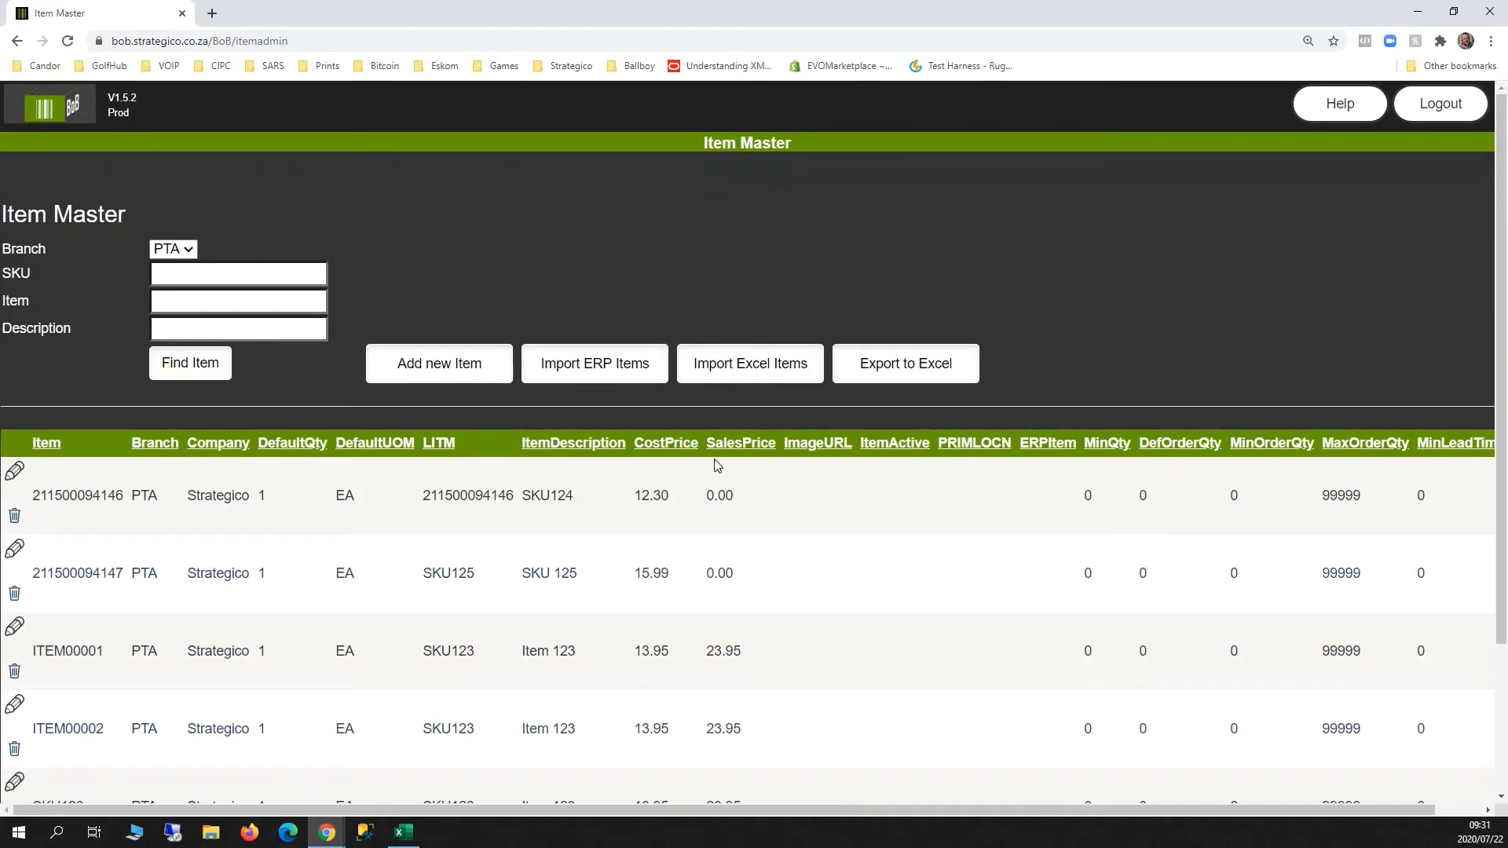
- Open the Excel item import page and bring up the item master template download, cancelling the save
{"action": "left_click", "coordinate": [741, 366]}
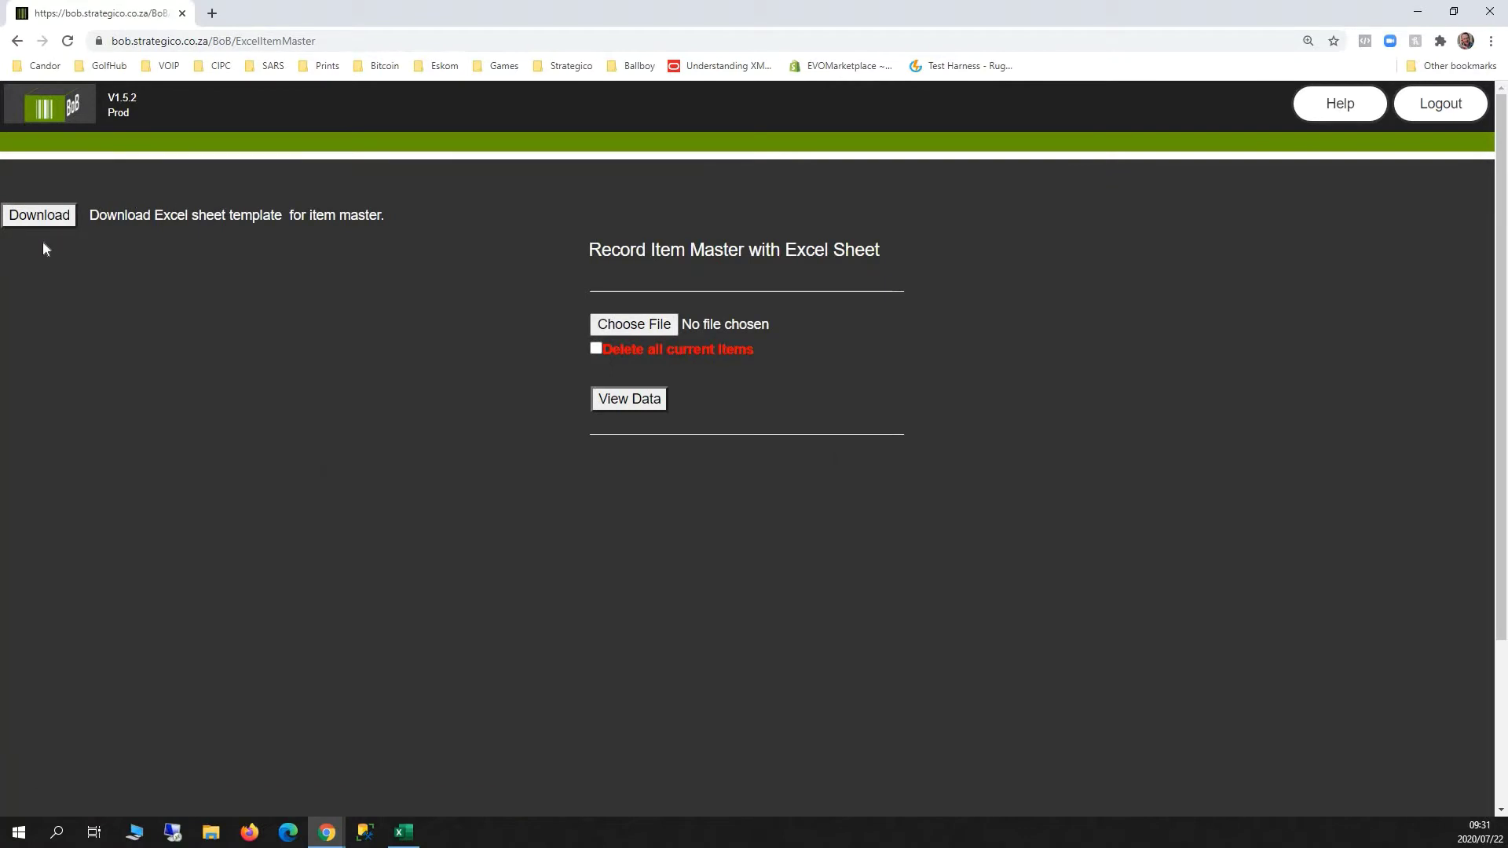
{"action": "left_click", "coordinate": [40, 225]}
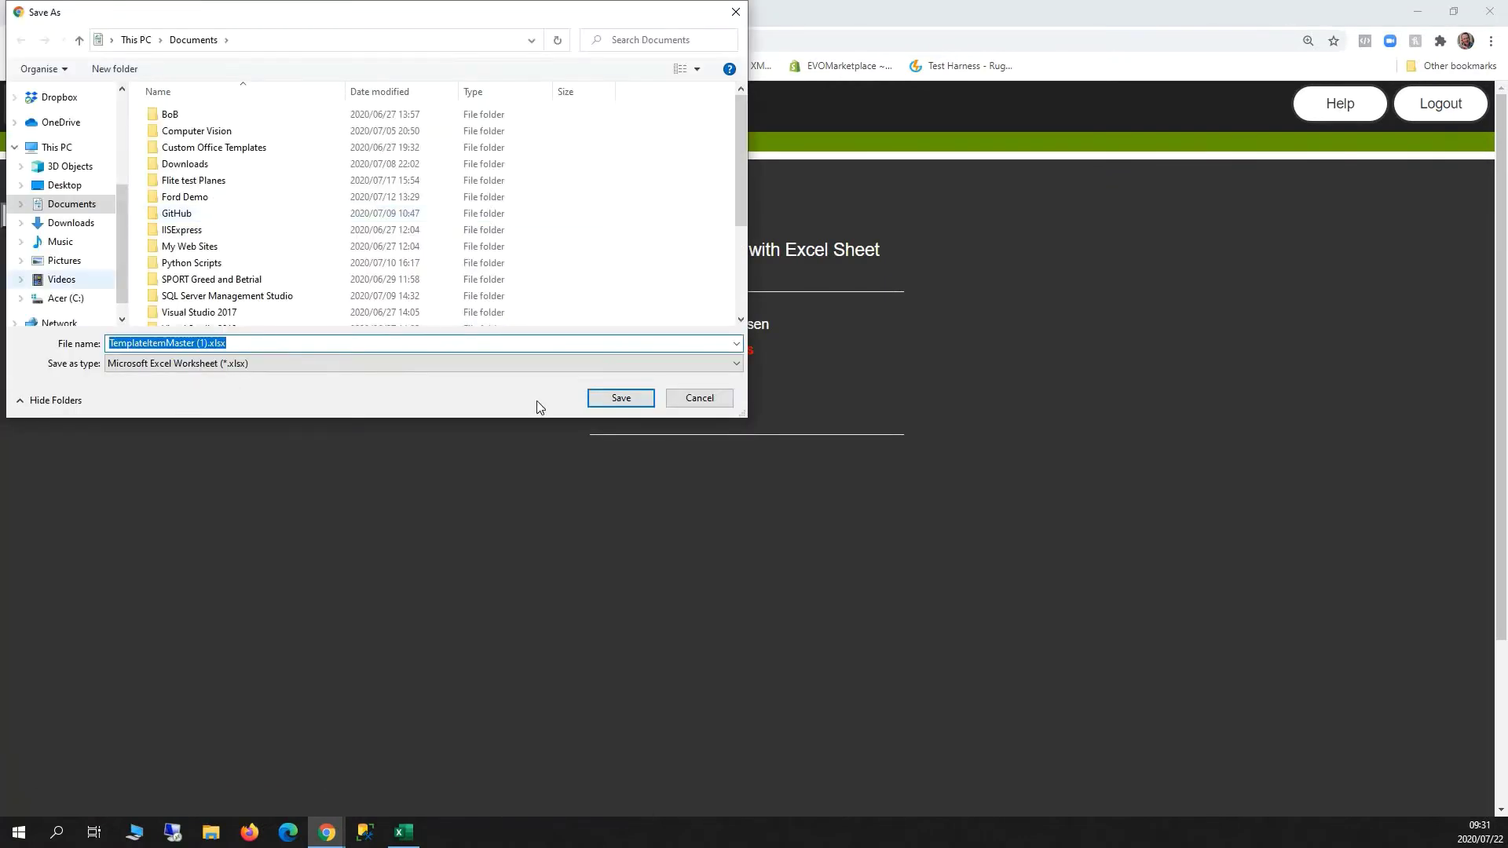
{"action": "left_click", "coordinate": [699, 398]}
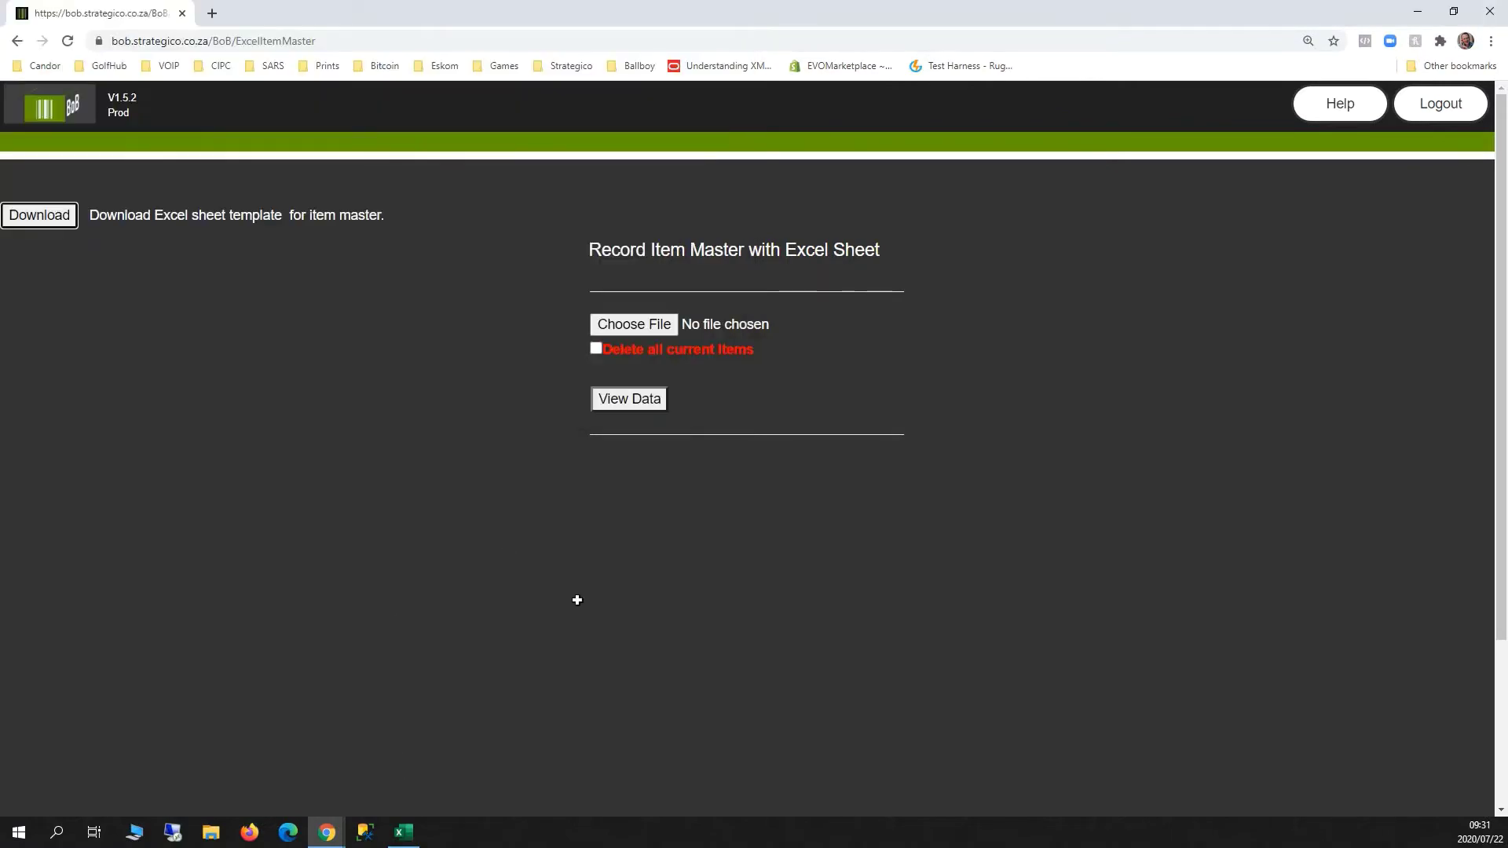
- Switch to the TemplateItemMaster_V01.xlsx workbook in Excel and examine the Barcode and SKU columns of the sample item
{"action": "key", "text": "alt+Tab"}
{"action": "left_click", "coordinate": [444, 336]}
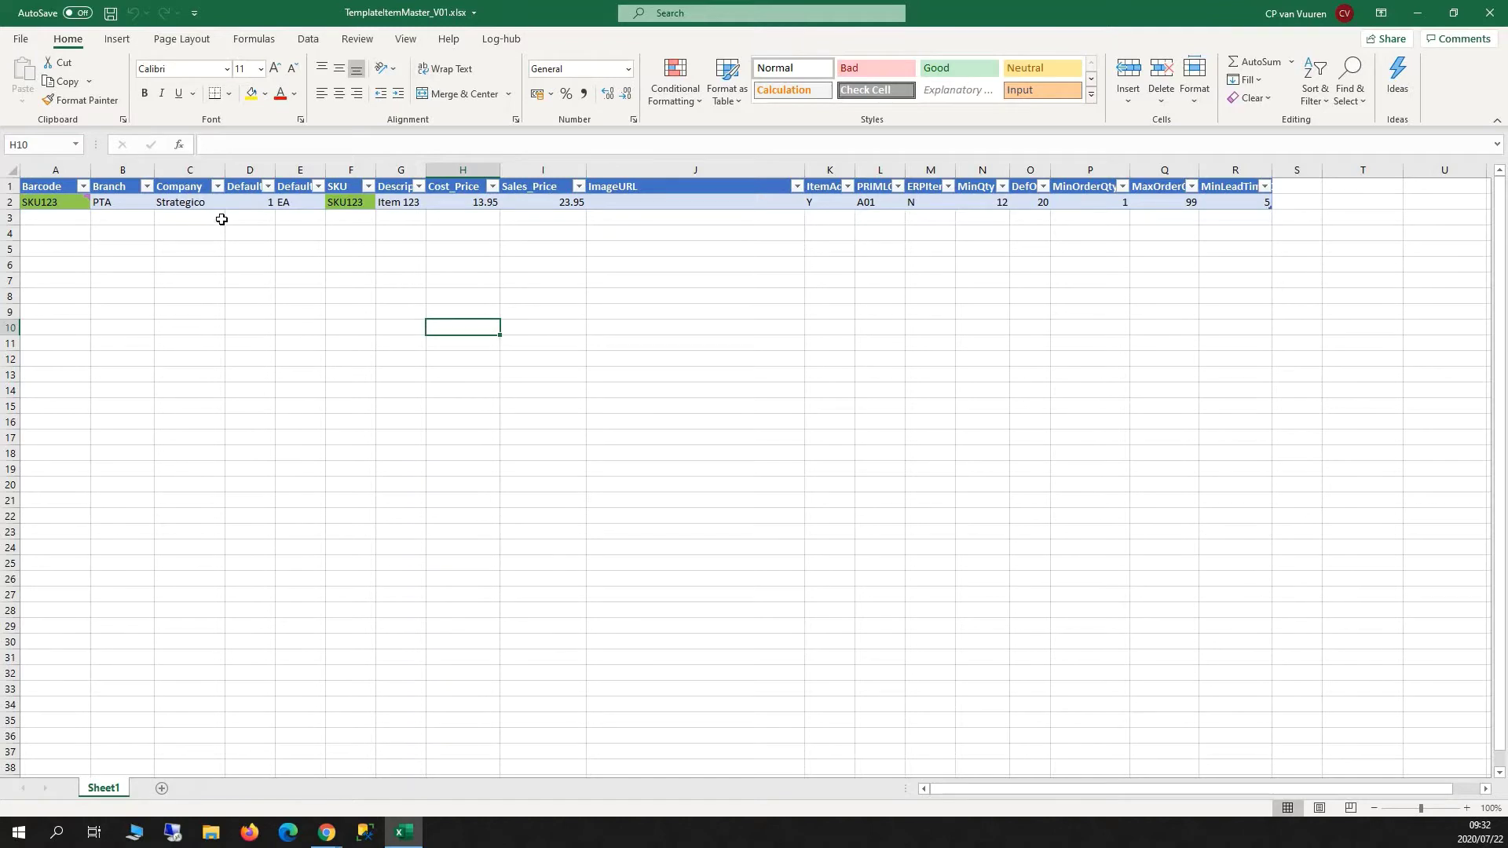
{"action": "left_click", "coordinate": [44, 171]}
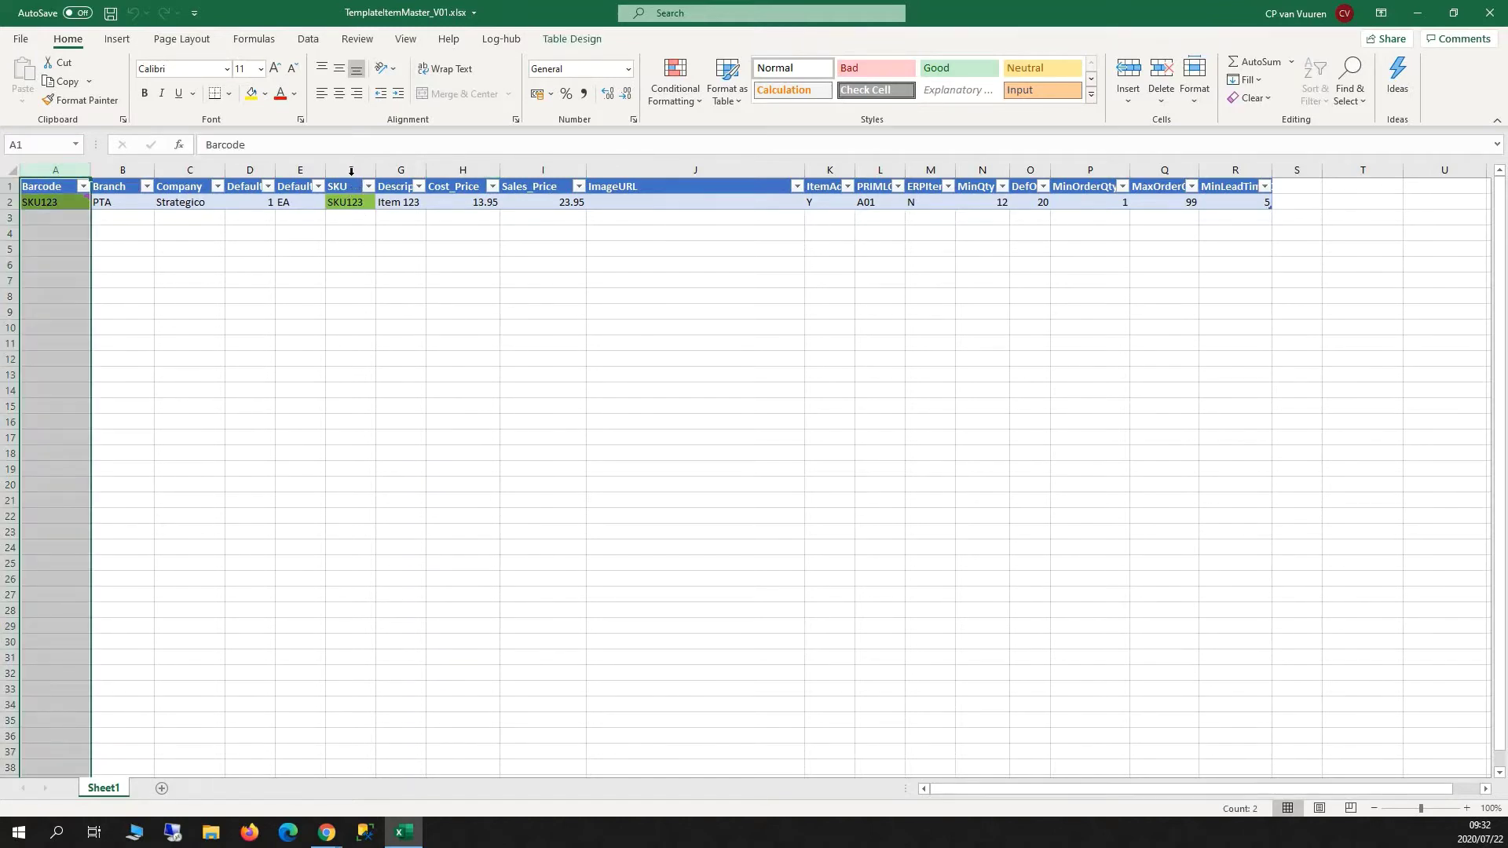
{"action": "left_click", "coordinate": [350, 170]}
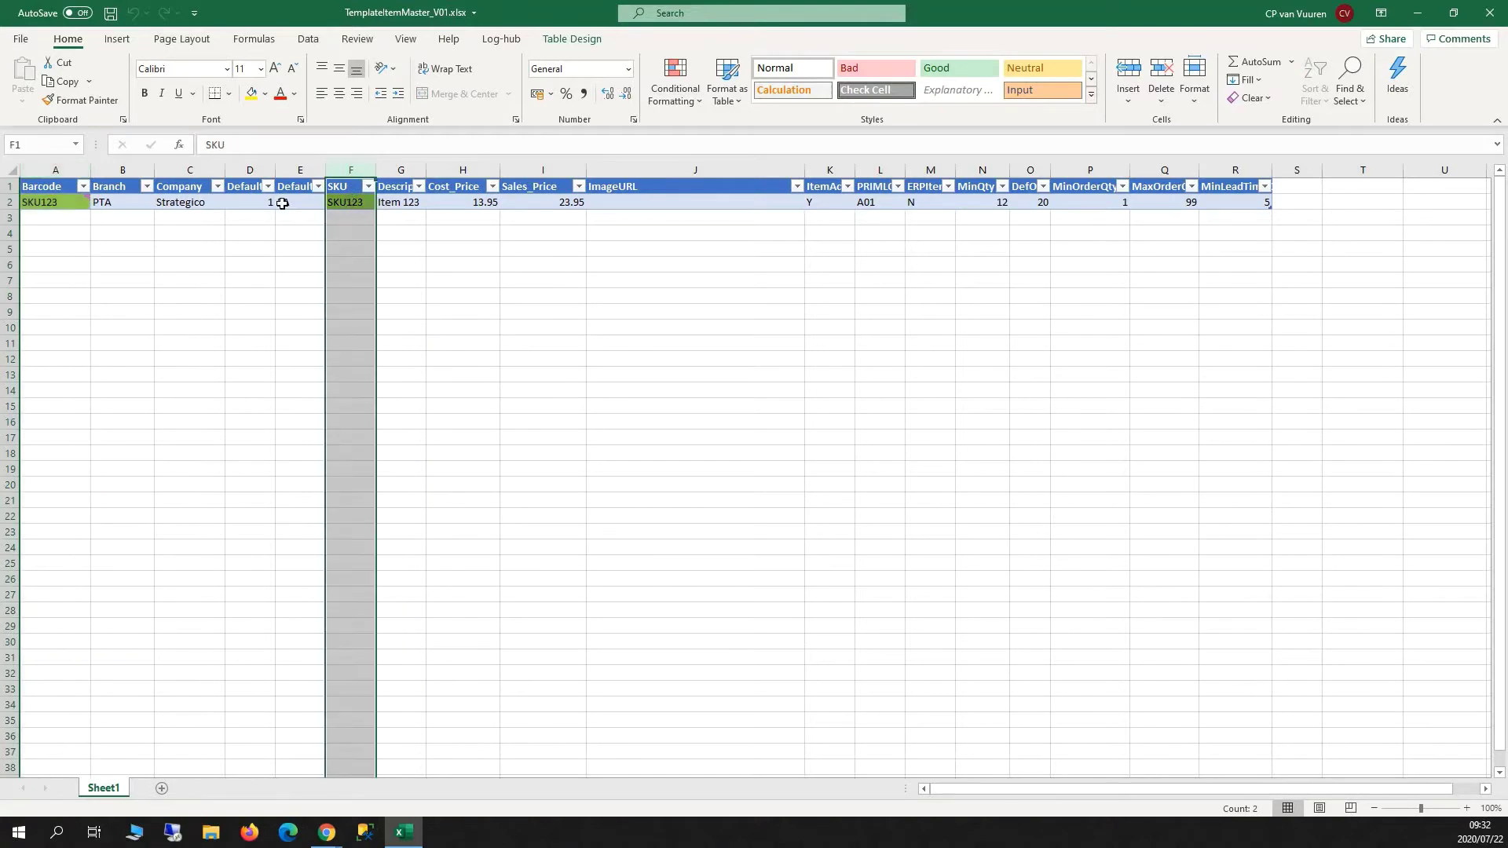
{"action": "left_click", "coordinate": [351, 202]}
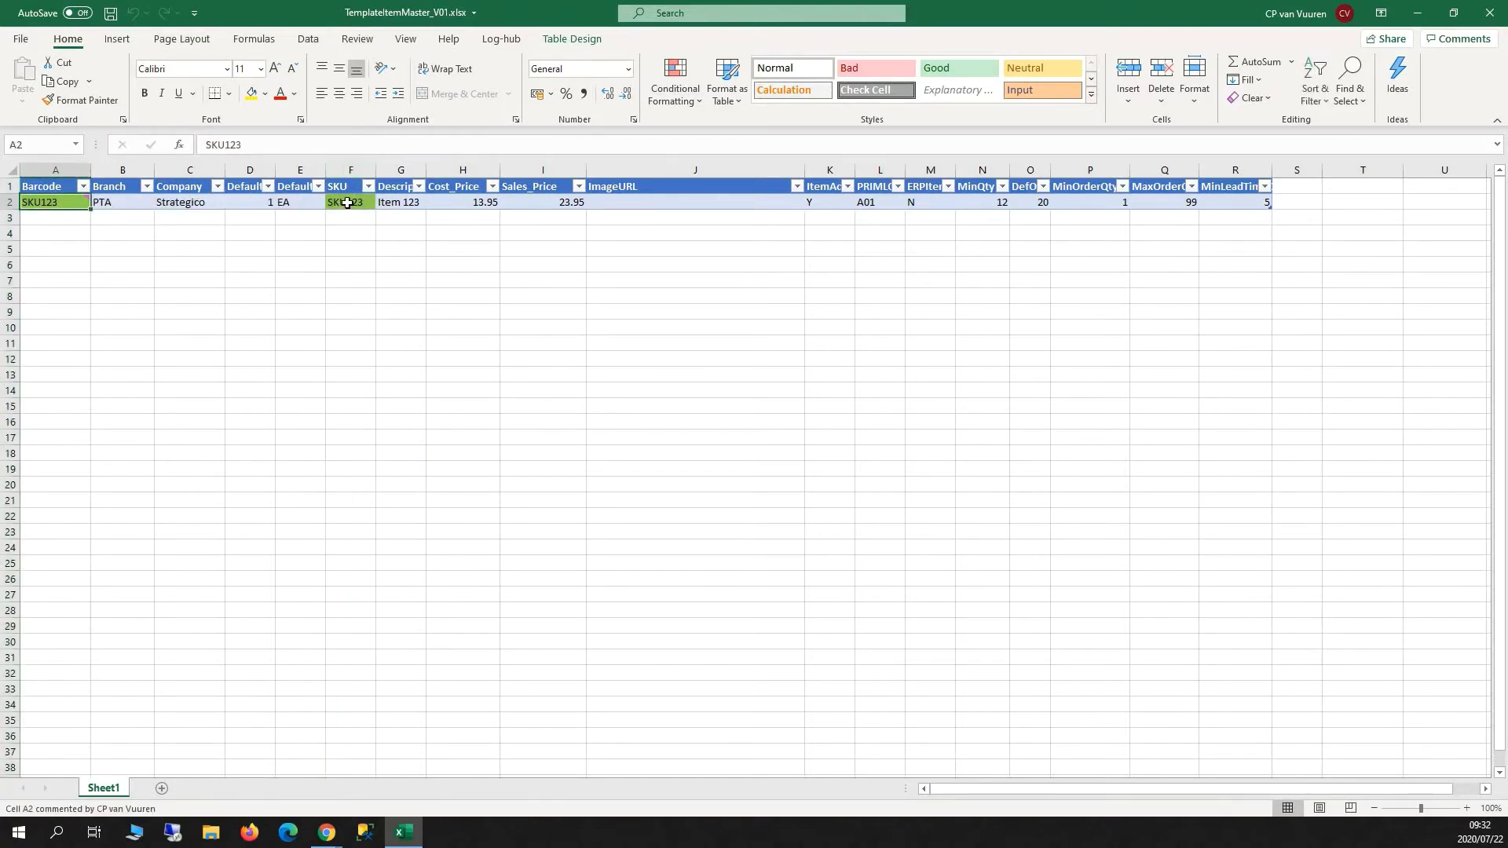
{"action": "left_click", "coordinate": [28, 201]}
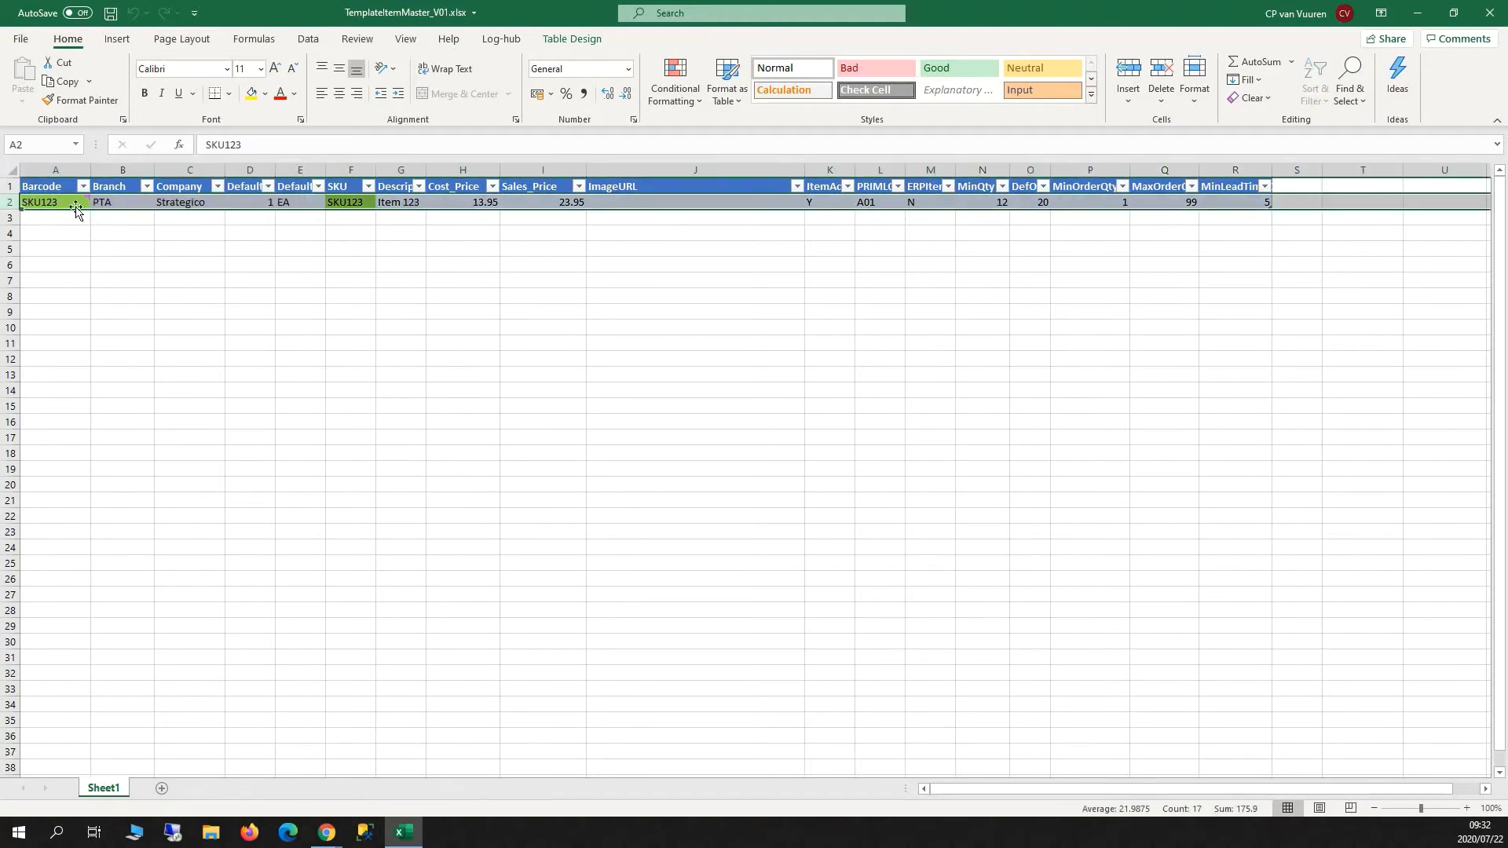
{"action": "left_click", "coordinate": [350, 202]}
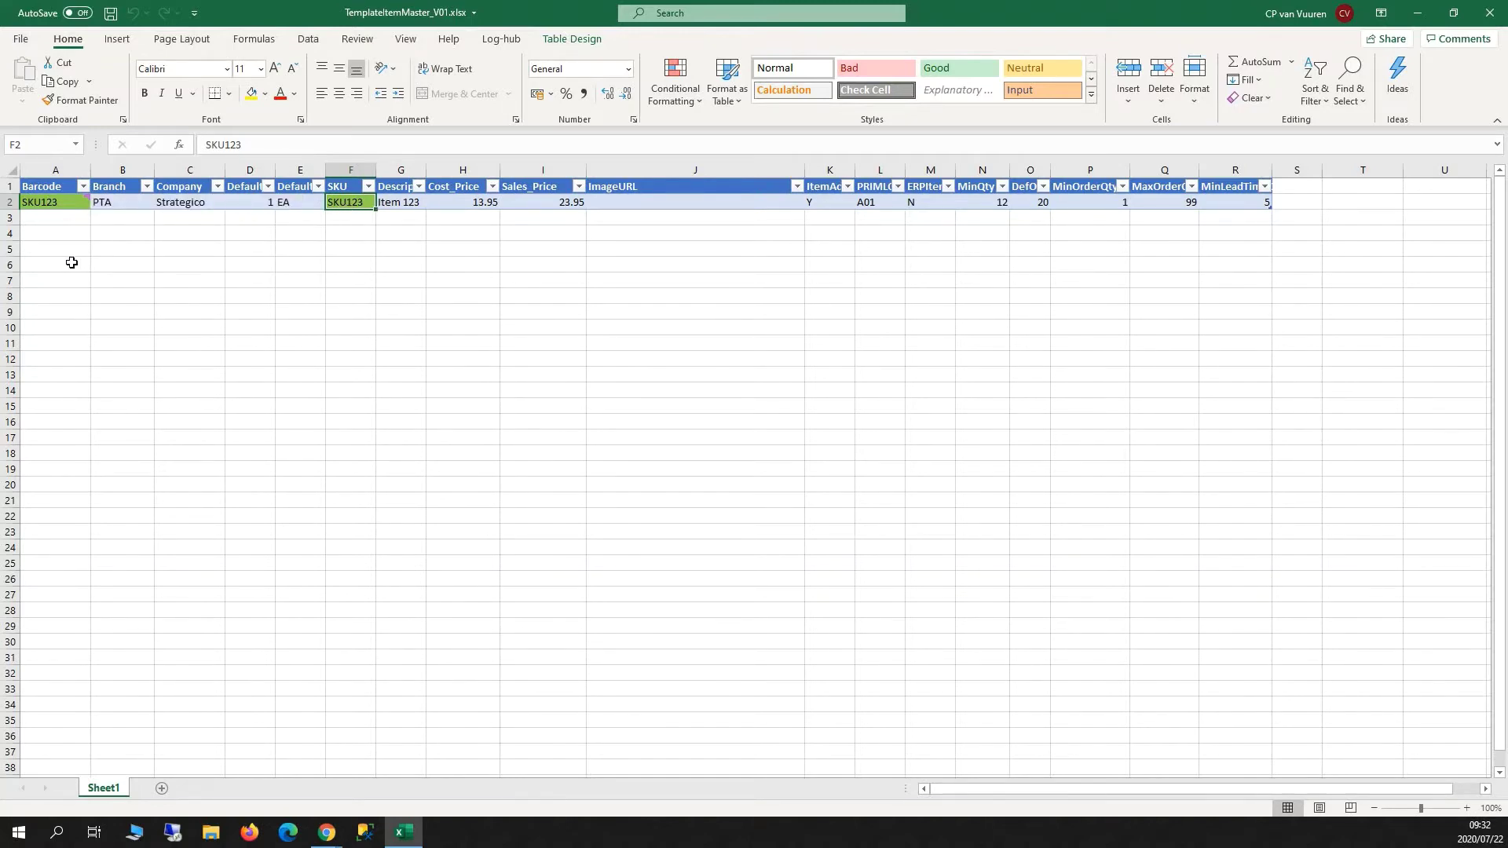
- Duplicate the sample item row from row 2 into row 3
{"action": "left_click", "coordinate": [11, 202]}
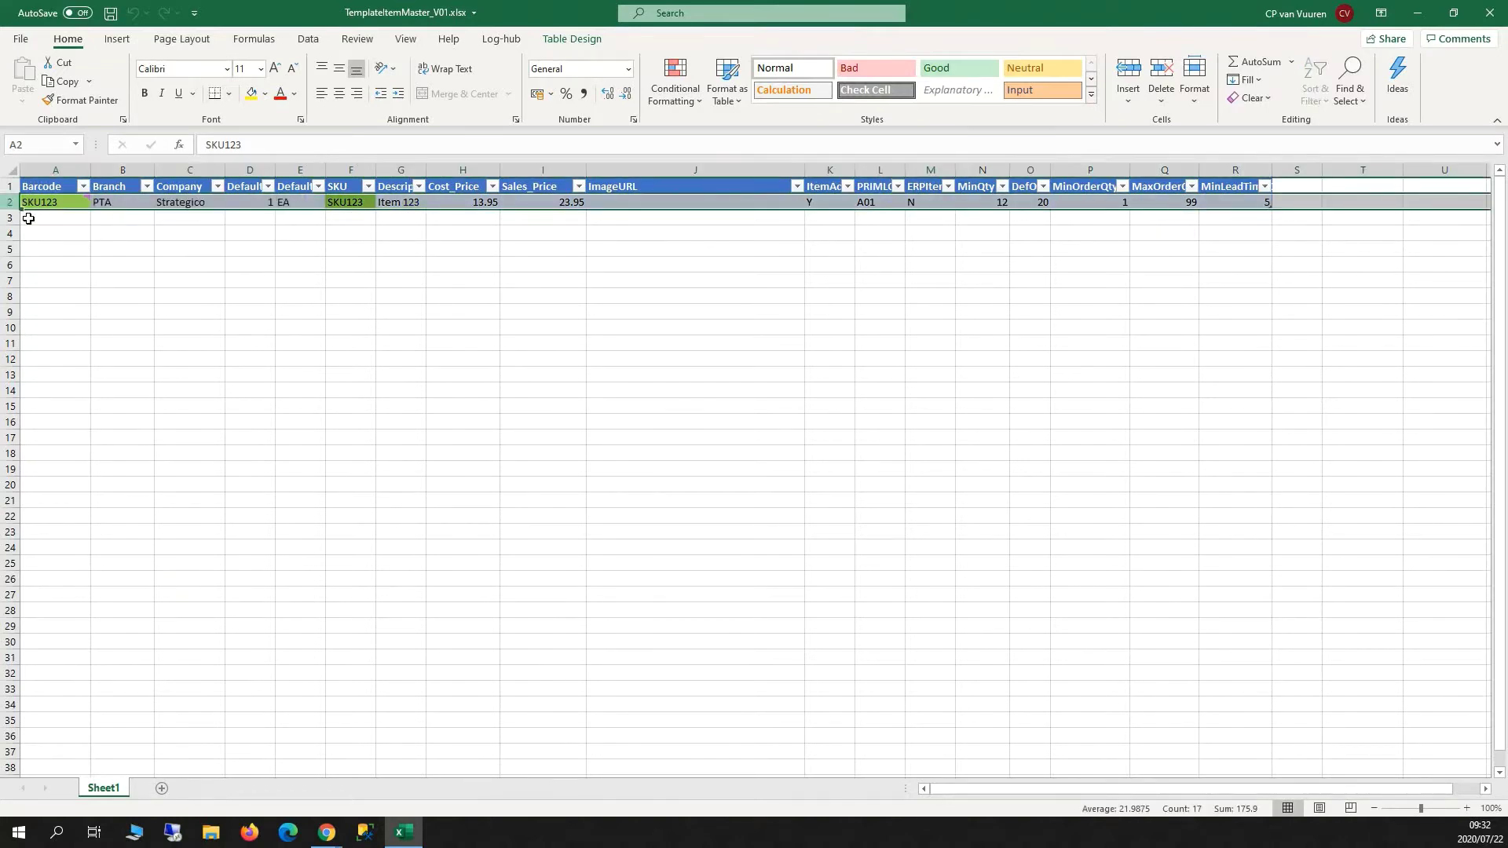
{"action": "key", "text": "ctrl+c"}
{"action": "left_click", "coordinate": [28, 219]}
{"action": "key", "text": "ctrl+v"}
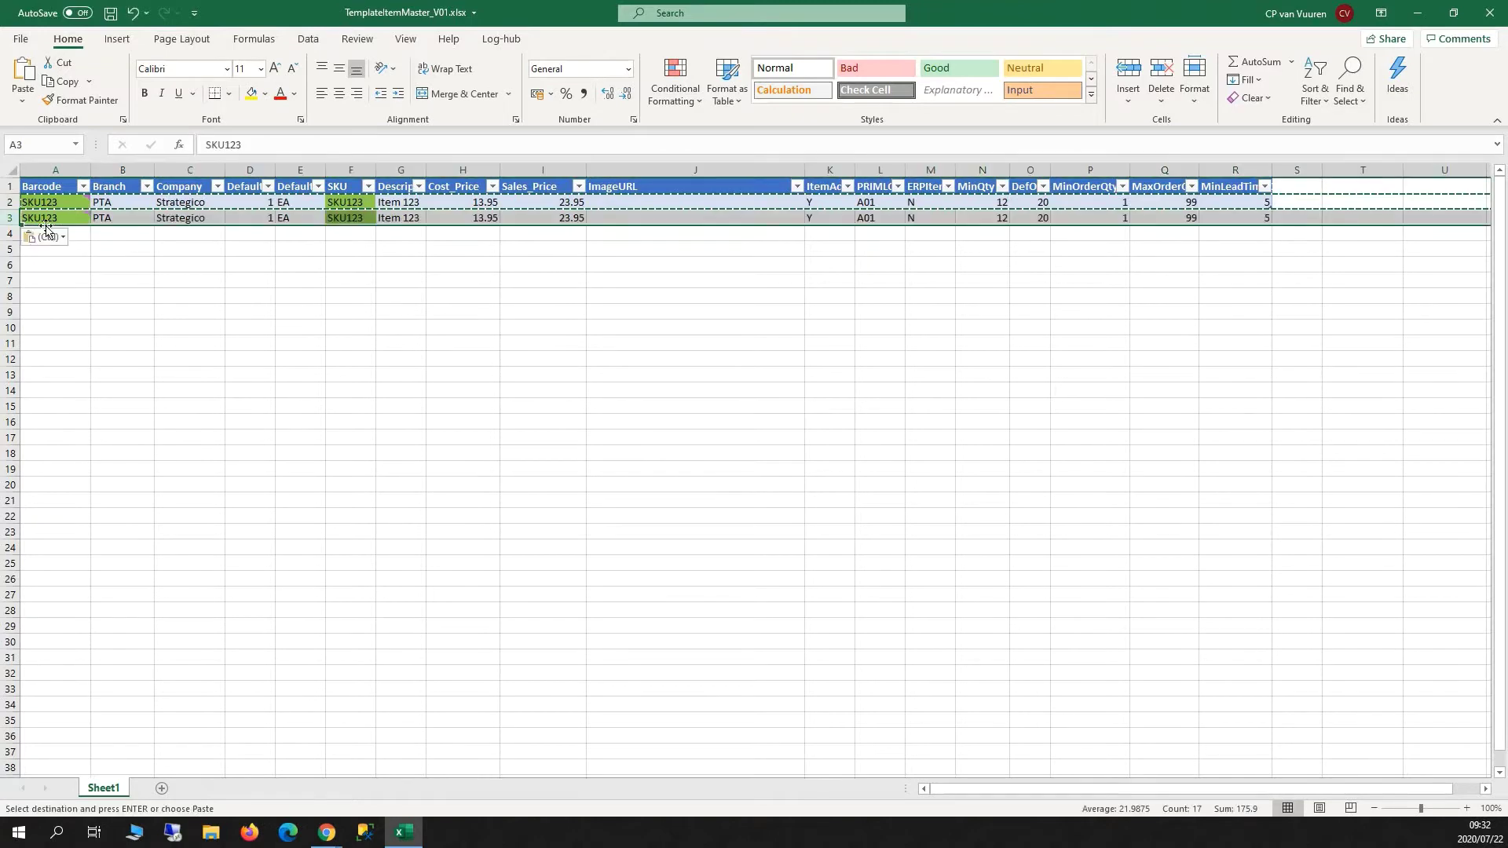
- Set the barcode in row 3 to Barcode001, keeping it linked to the same SKU as row 2
{"action": "mouse_move", "coordinate": [54, 218]}
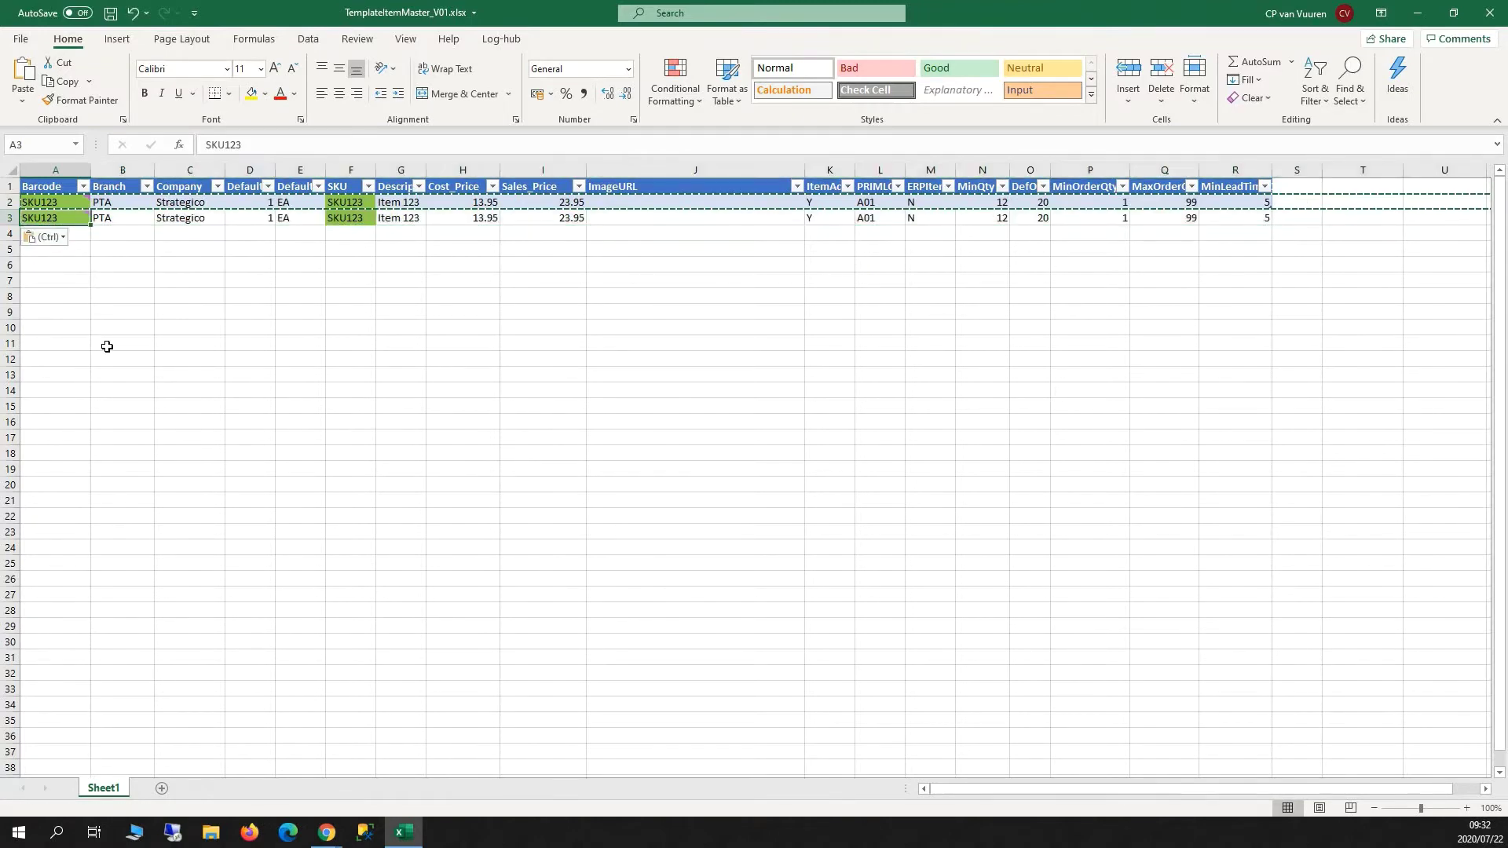
{"action": "key", "text": "Escape"}
{"action": "type", "text": "Barcode001"}
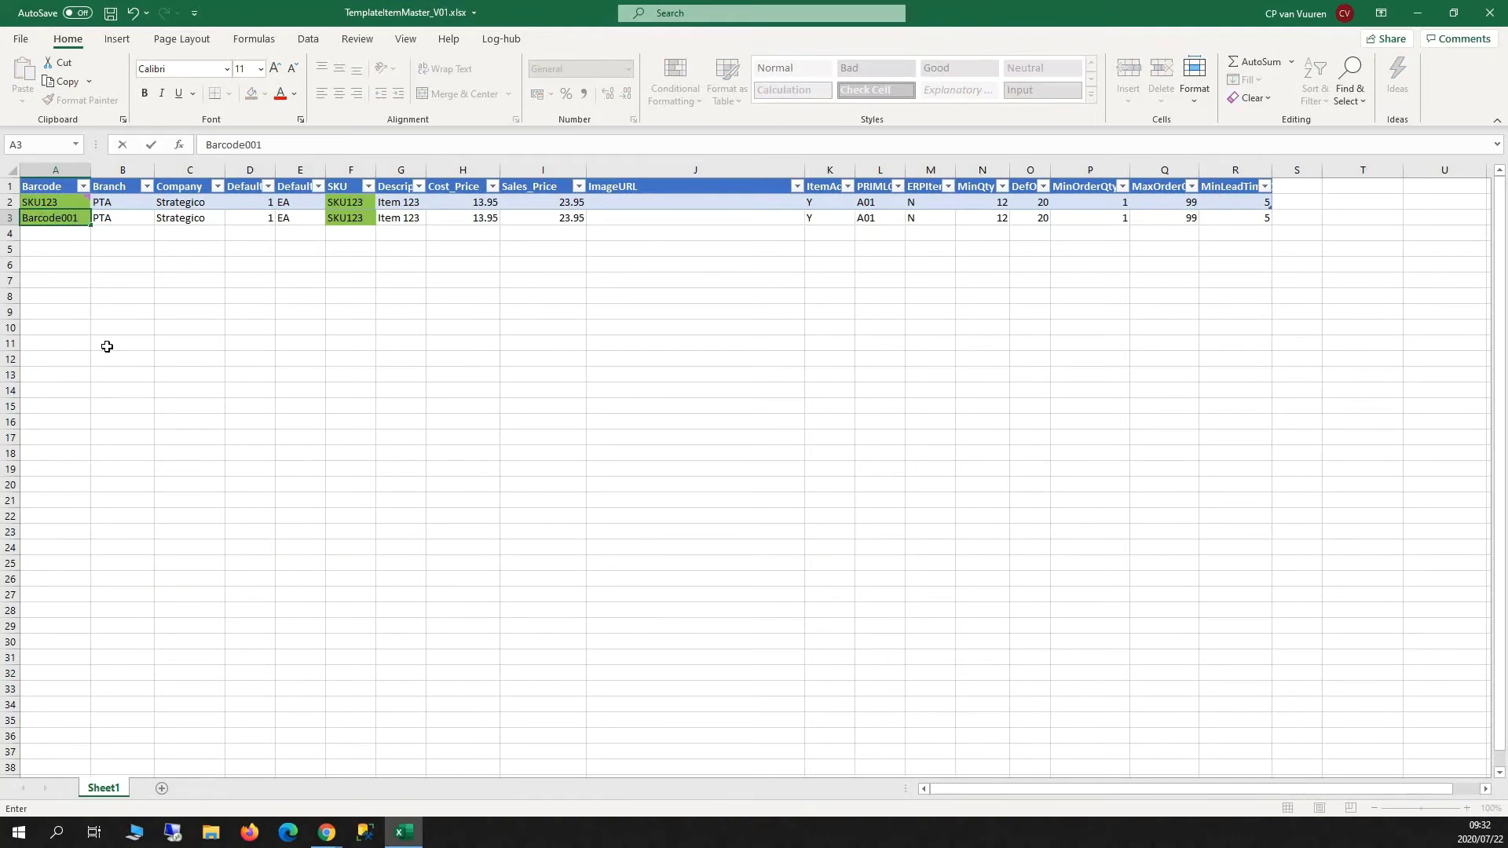
{"action": "key", "text": "Tab"}
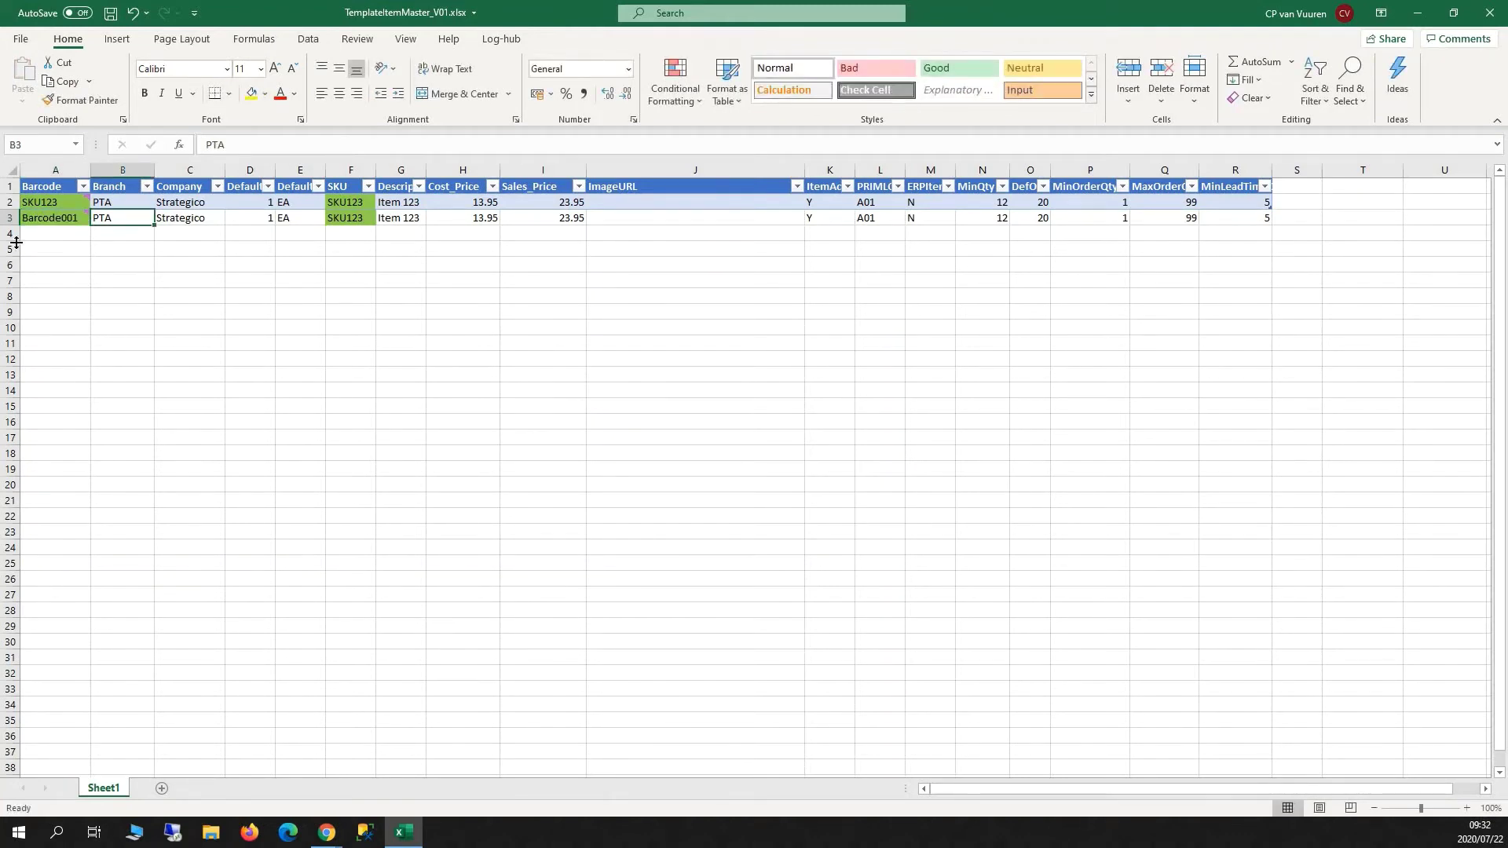
{"action": "left_click", "coordinate": [35, 218]}
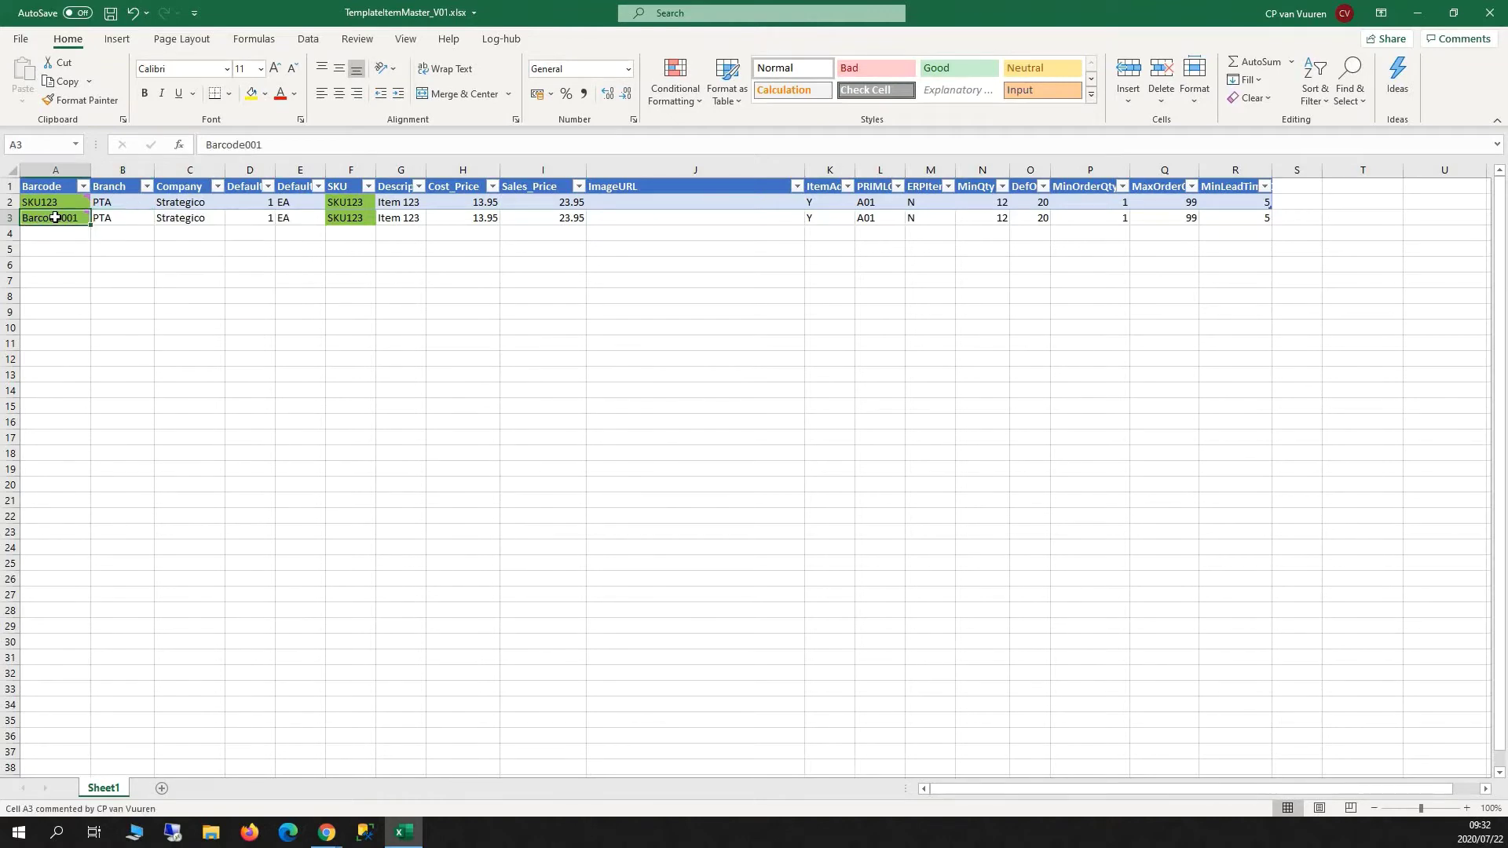
{"action": "left_click", "coordinate": [345, 217]}
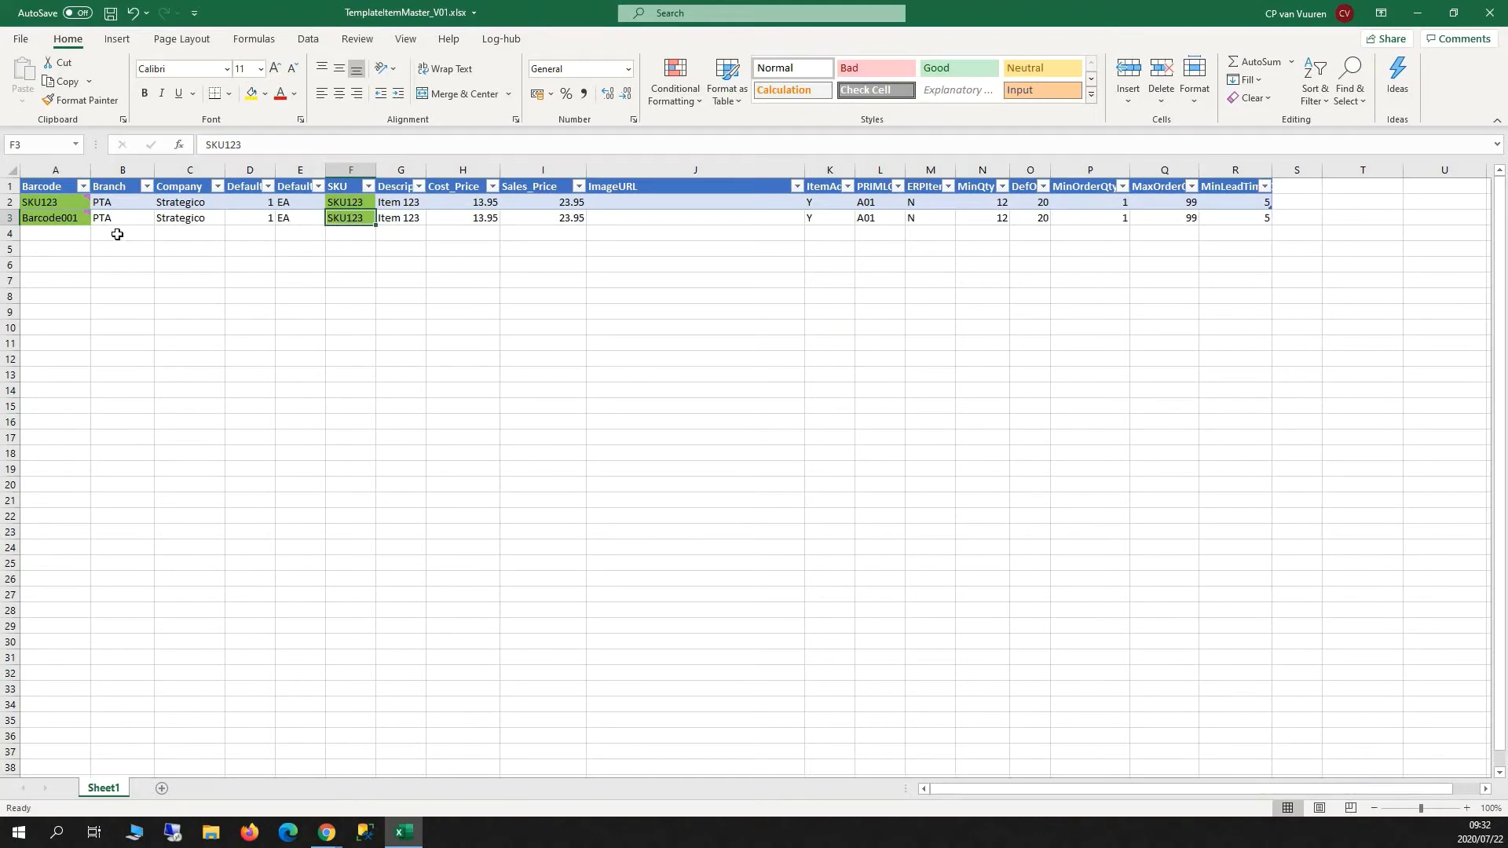
- Duplicate row 3 into row 4 and set the new row's barcode to Barcode002
{"action": "left_click", "coordinate": [13, 218]}
{"action": "key", "text": "ctrl+c"}
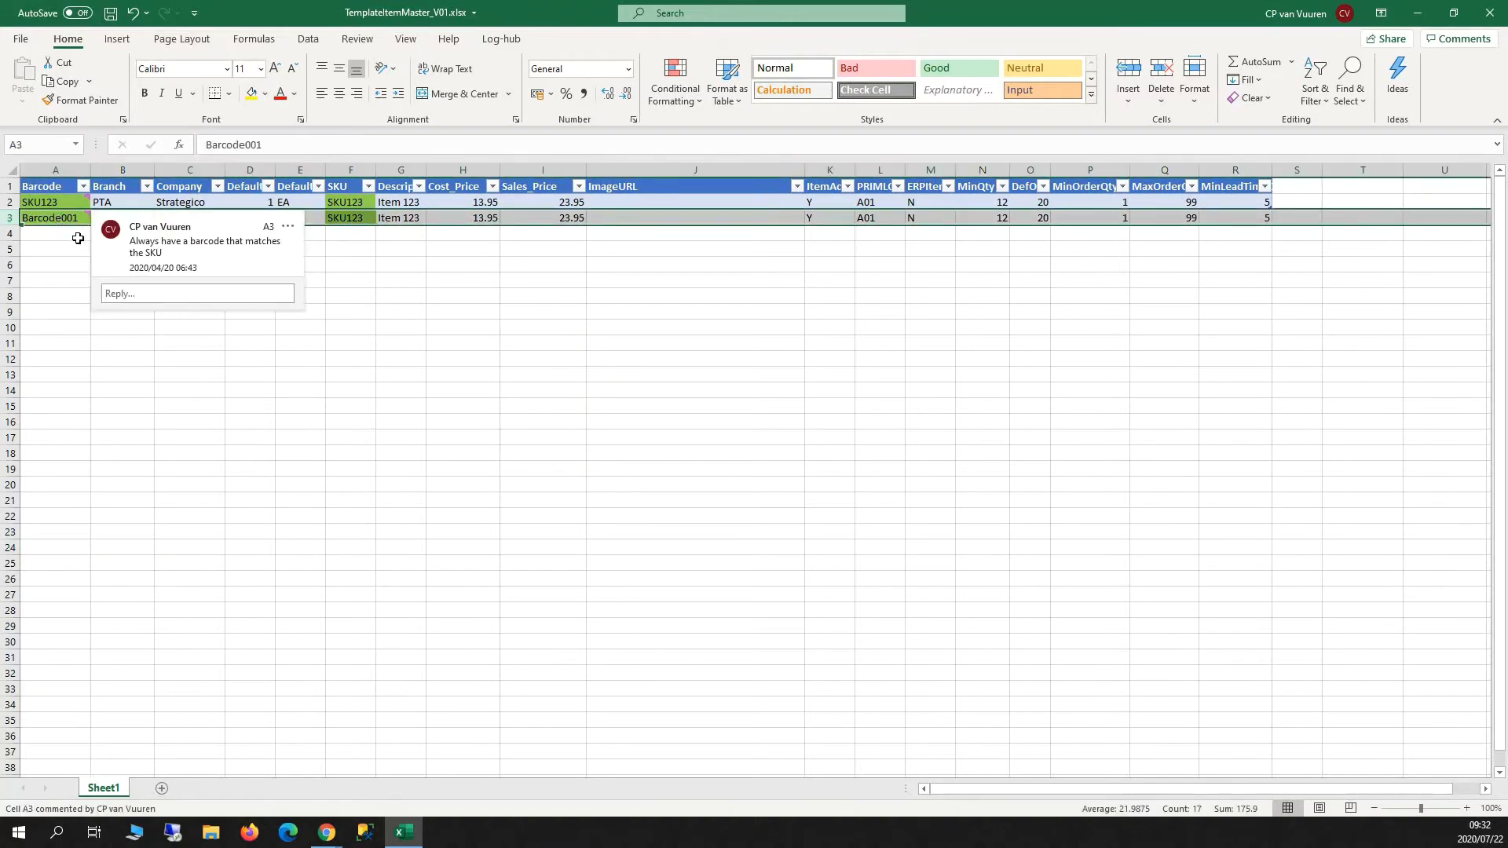
{"action": "left_click", "coordinate": [53, 236]}
{"action": "key", "text": "ctrl+v"}
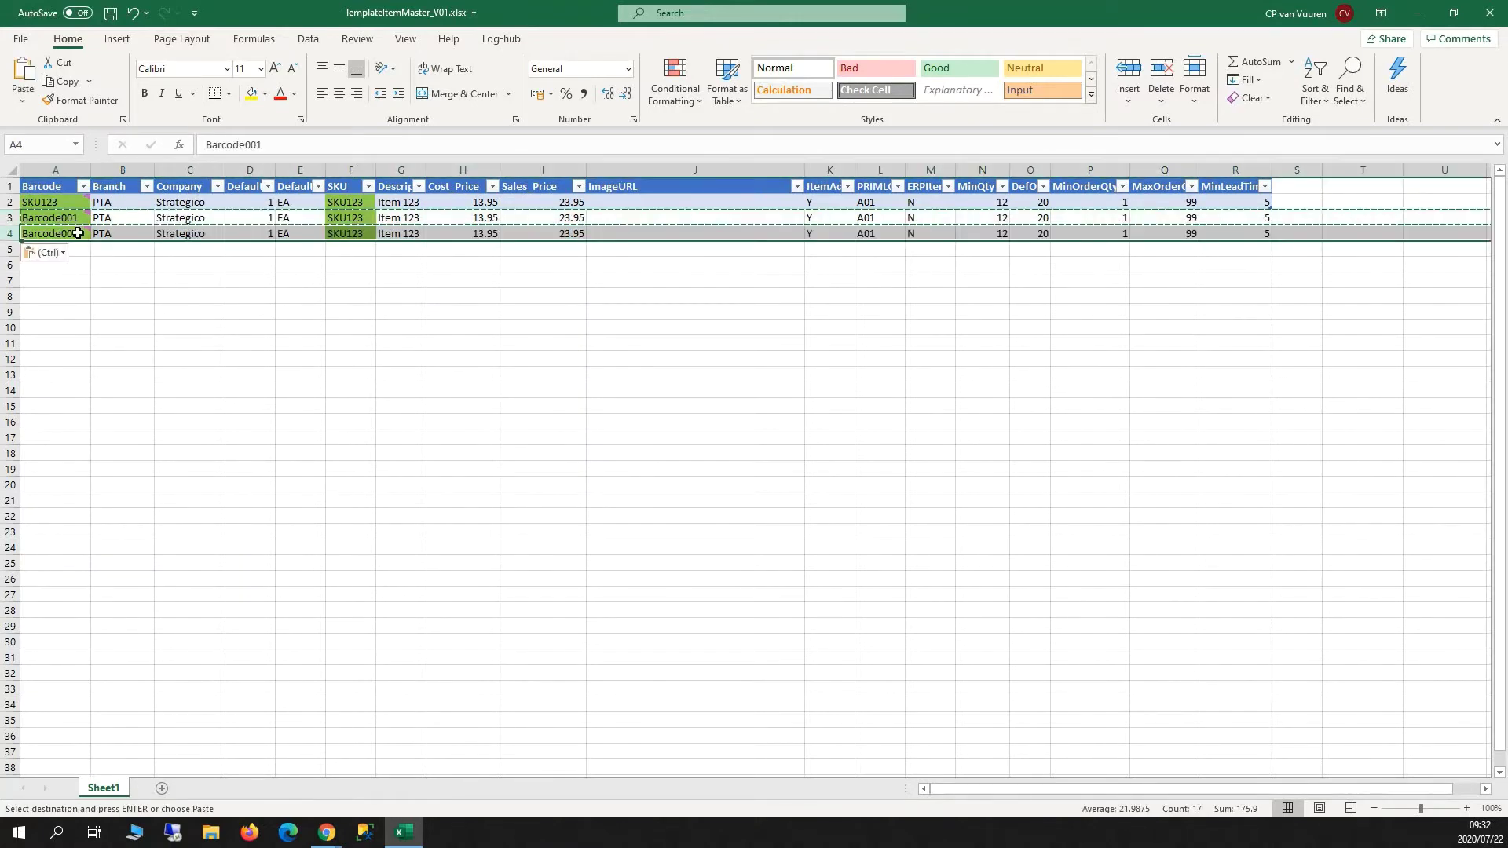
{"action": "key", "text": "F2"}
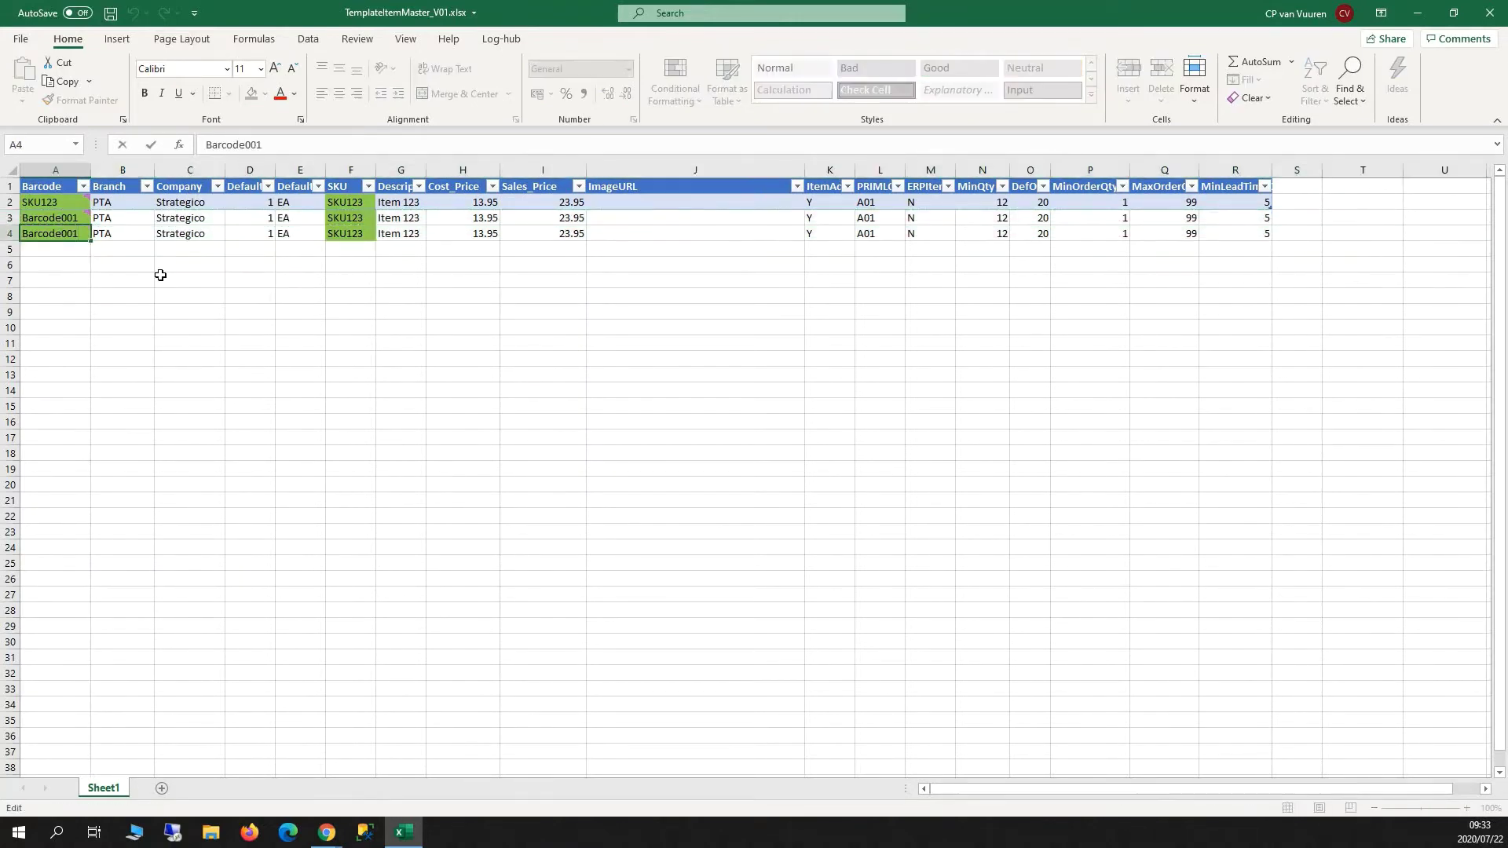
{"action": "key", "text": "Return"}
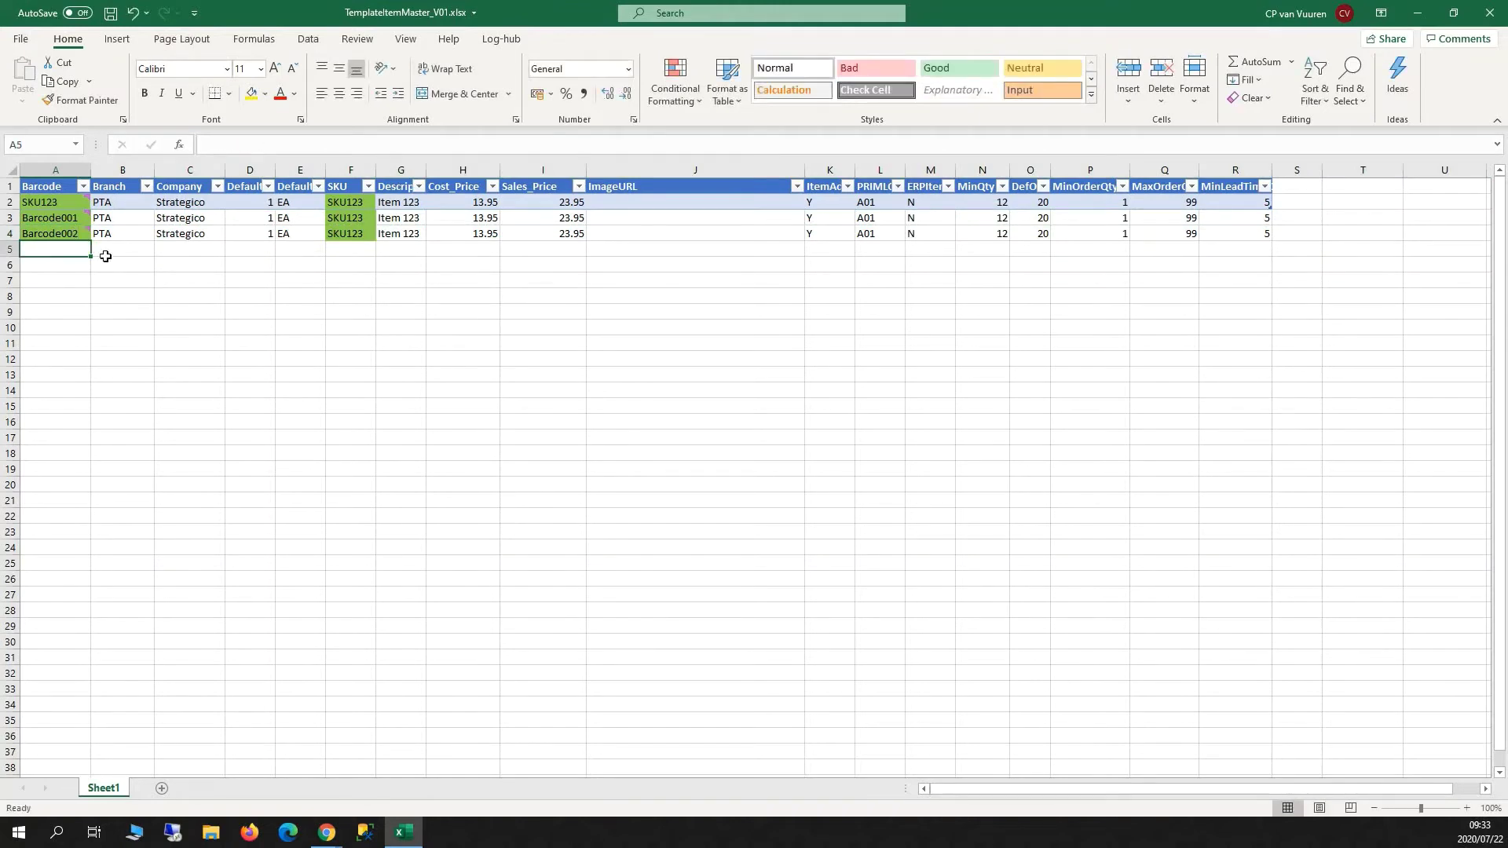
- Examine the barcodes in rows 2 to 4, their attached comments and the SKU they share
{"action": "left_click_drag", "start_coordinate": [52, 190], "coordinate": [44, 307]}
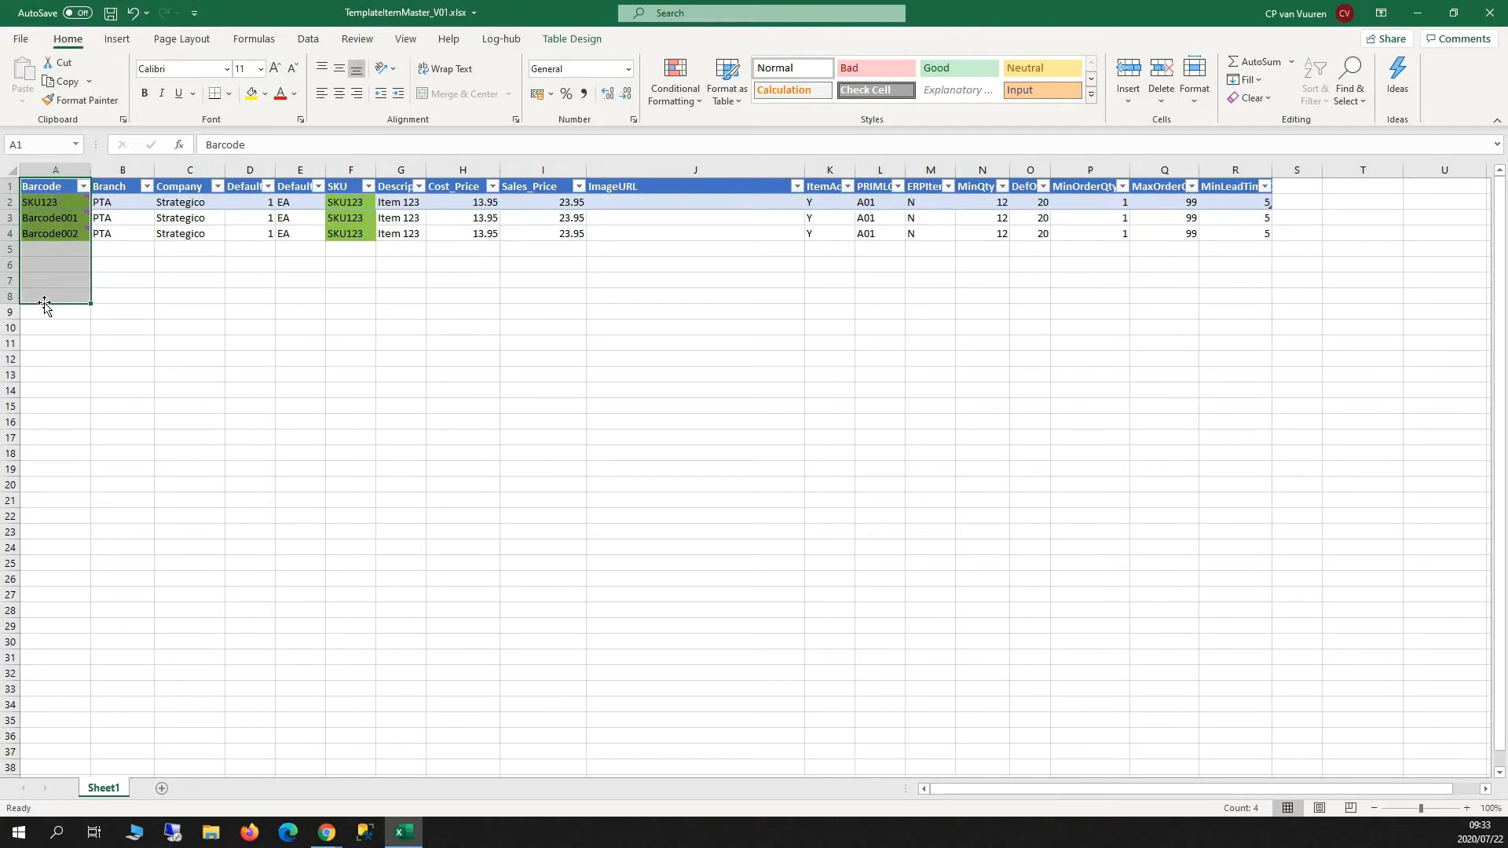
{"action": "left_click", "coordinate": [59, 236]}
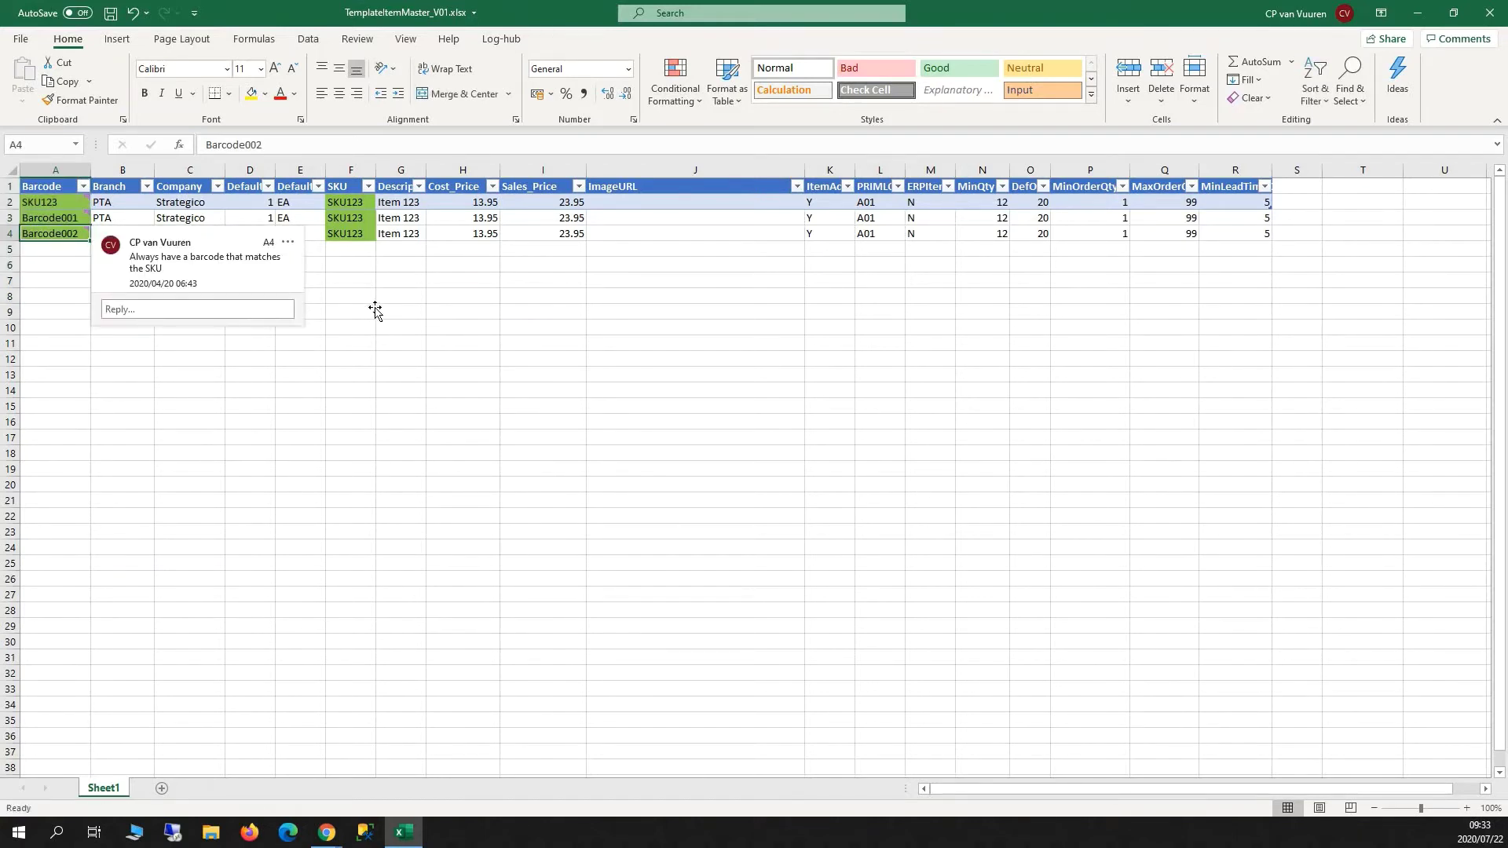
{"action": "left_click", "coordinate": [350, 326]}
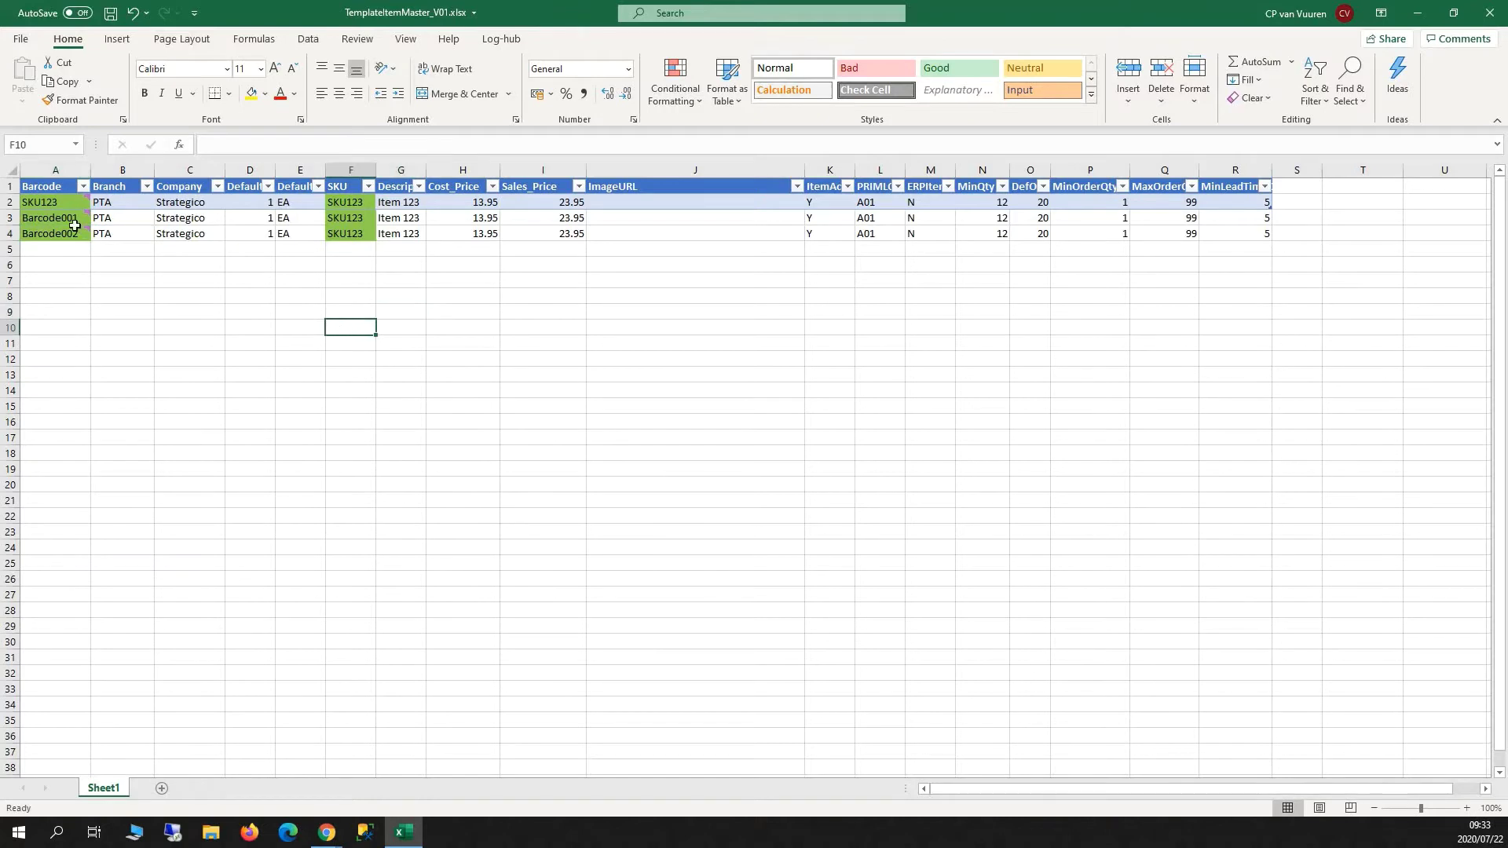
{"action": "mouse_move", "coordinate": [47, 205]}
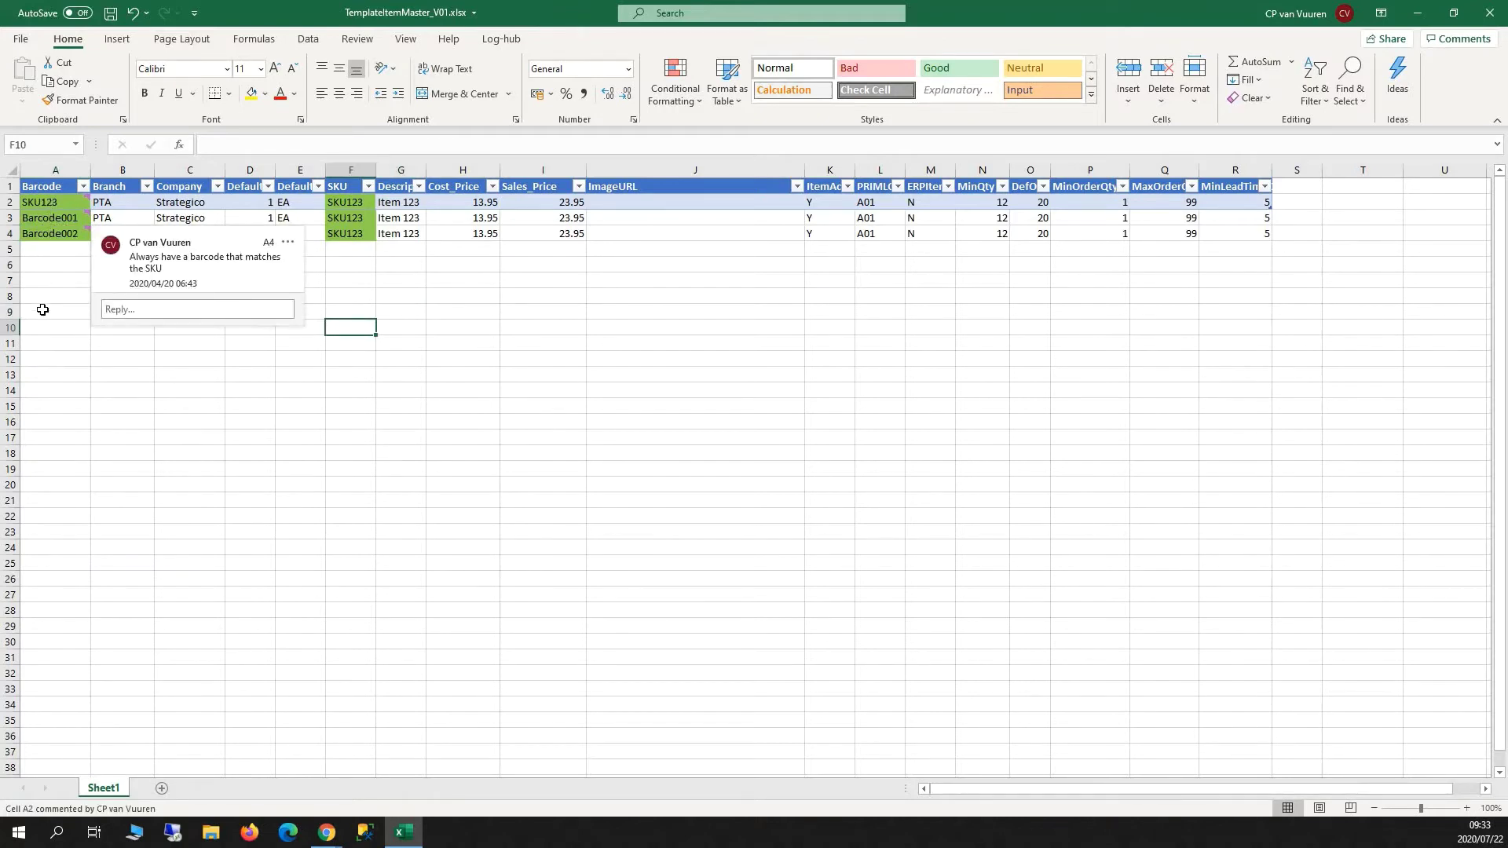
{"action": "mouse_move", "coordinate": [53, 235]}
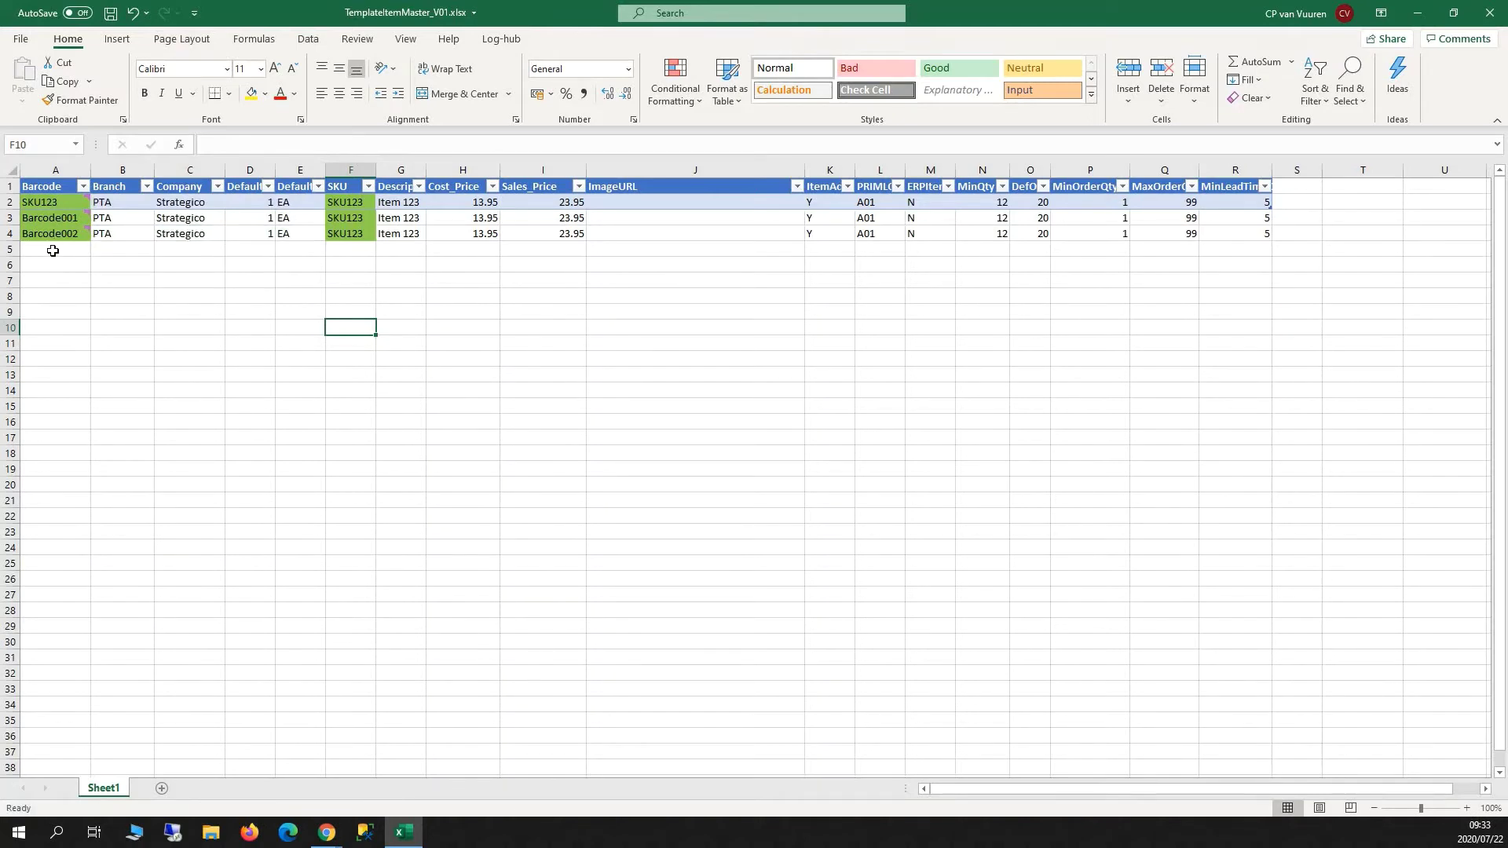
{"action": "left_click", "coordinate": [60, 251]}
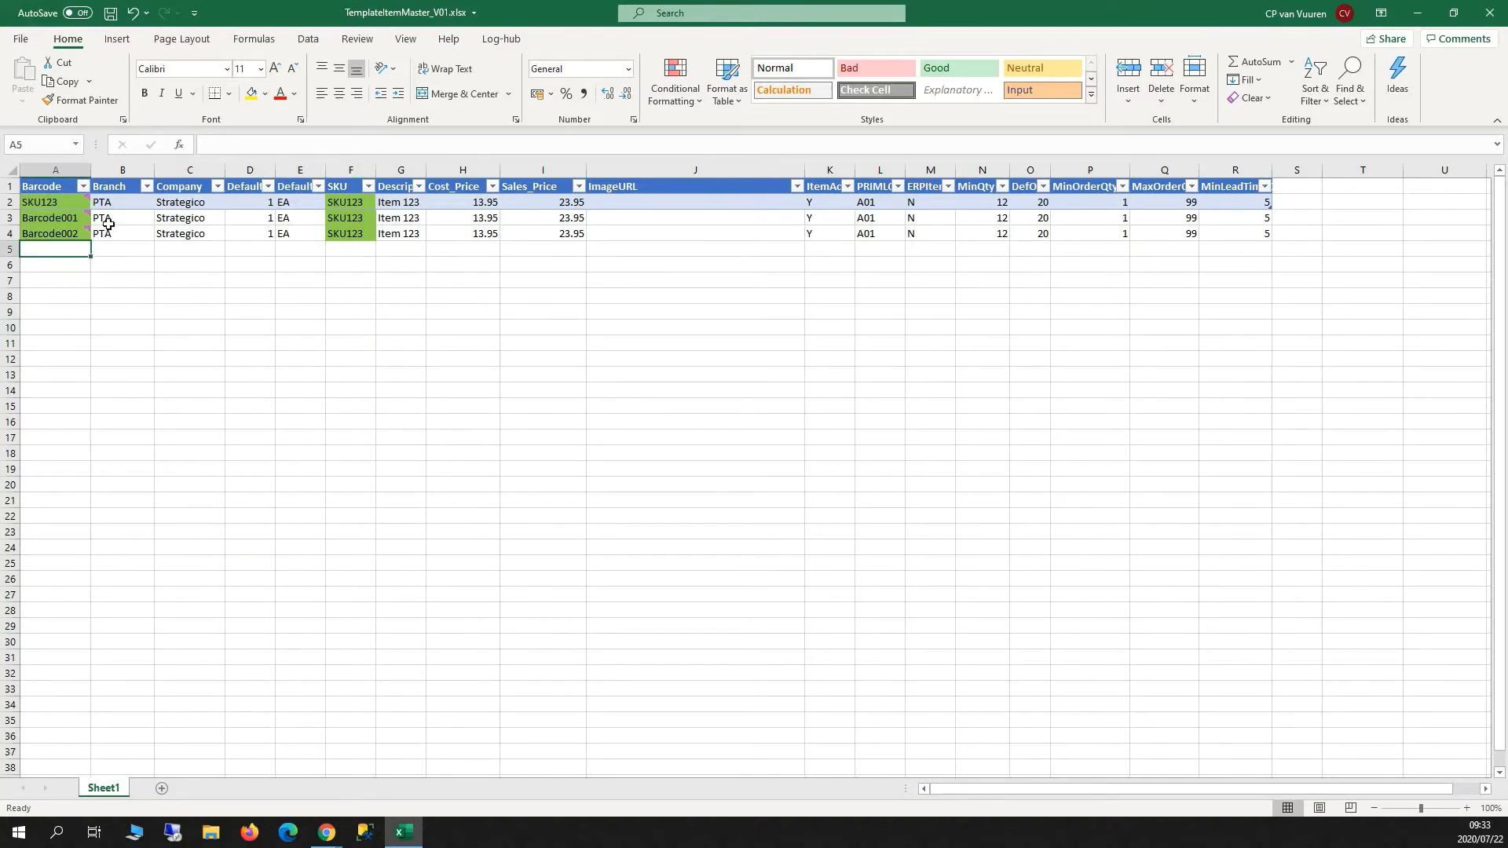
{"action": "left_click_drag", "start_coordinate": [61, 203], "coordinate": [58, 234]}
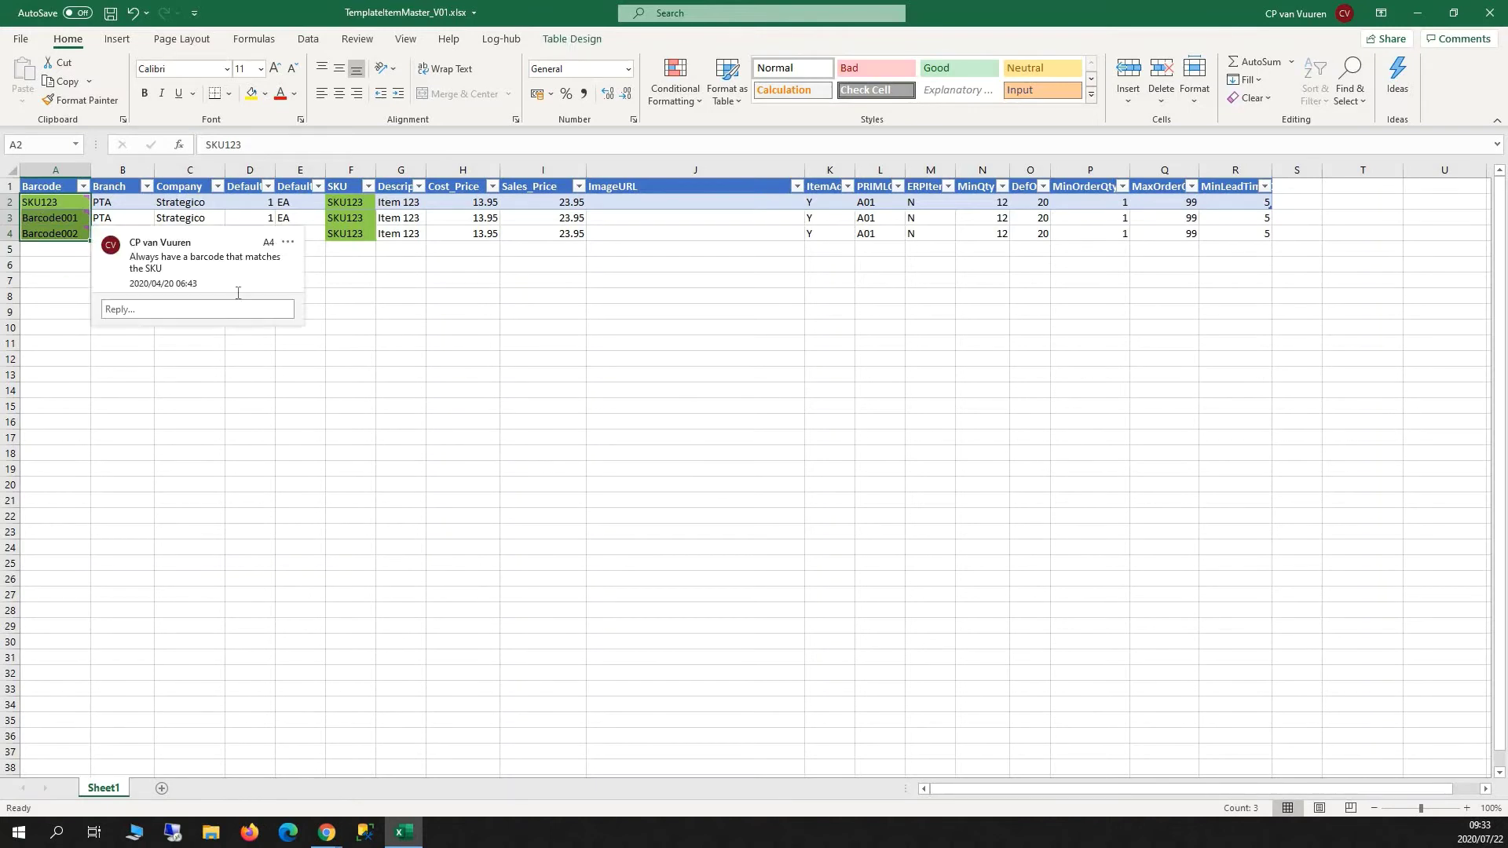
{"action": "left_click", "coordinate": [350, 295]}
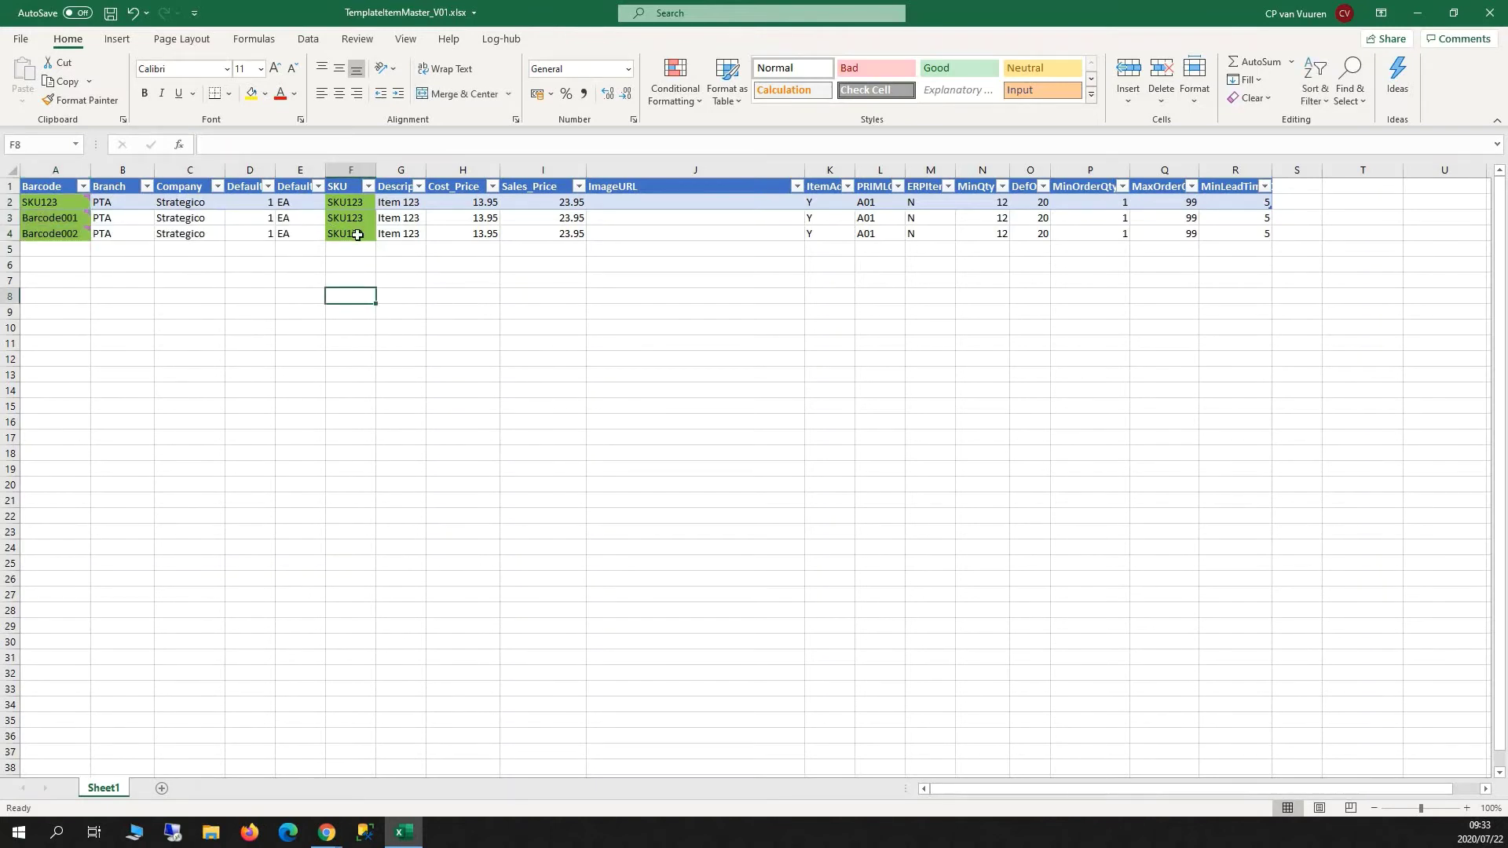
{"action": "left_click", "coordinate": [357, 235]}
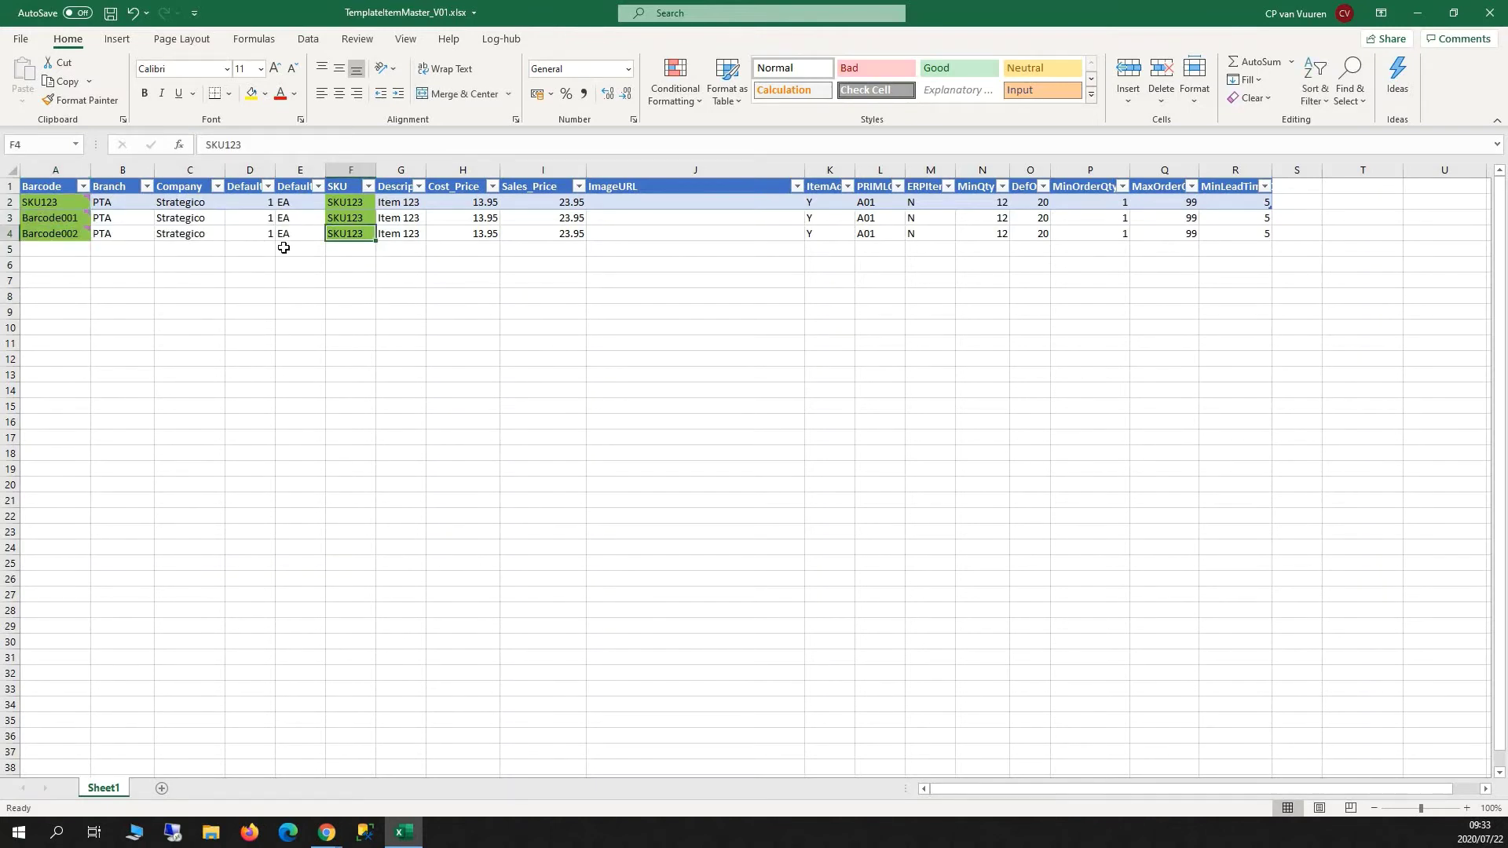
- Widen the Default_QTY column to fit its full heading and select its last value in row 4
{"action": "left_click_drag", "start_coordinate": [276, 170], "coordinate": [311, 170]}
{"action": "left_click", "coordinate": [280, 187]}
{"action": "key", "text": "ctrl+Down"}
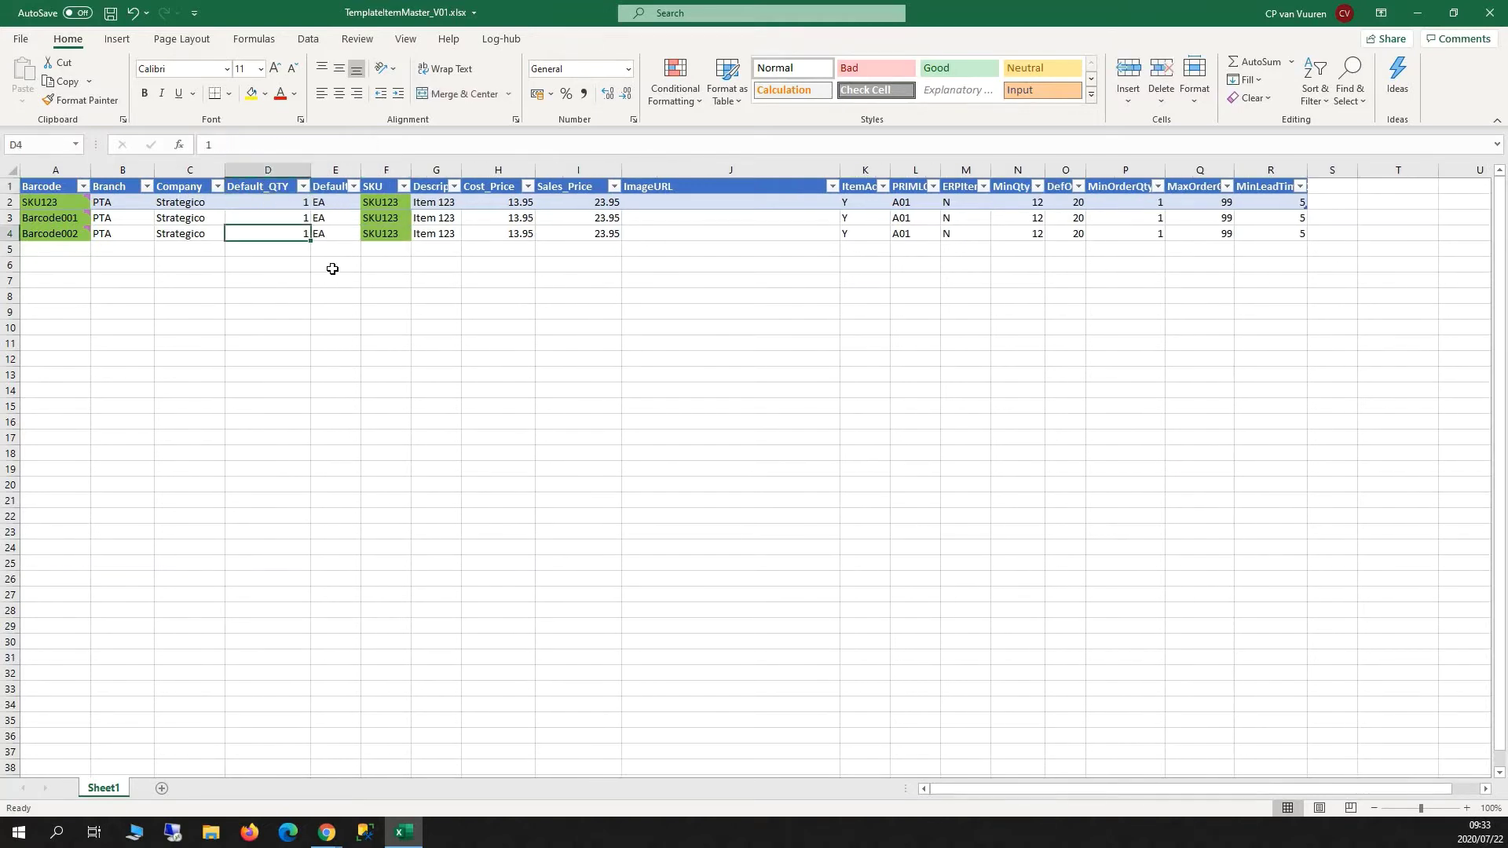
- Set the Default_QTY of the Barcode002 row to 10
{"action": "type", "text": "1"}
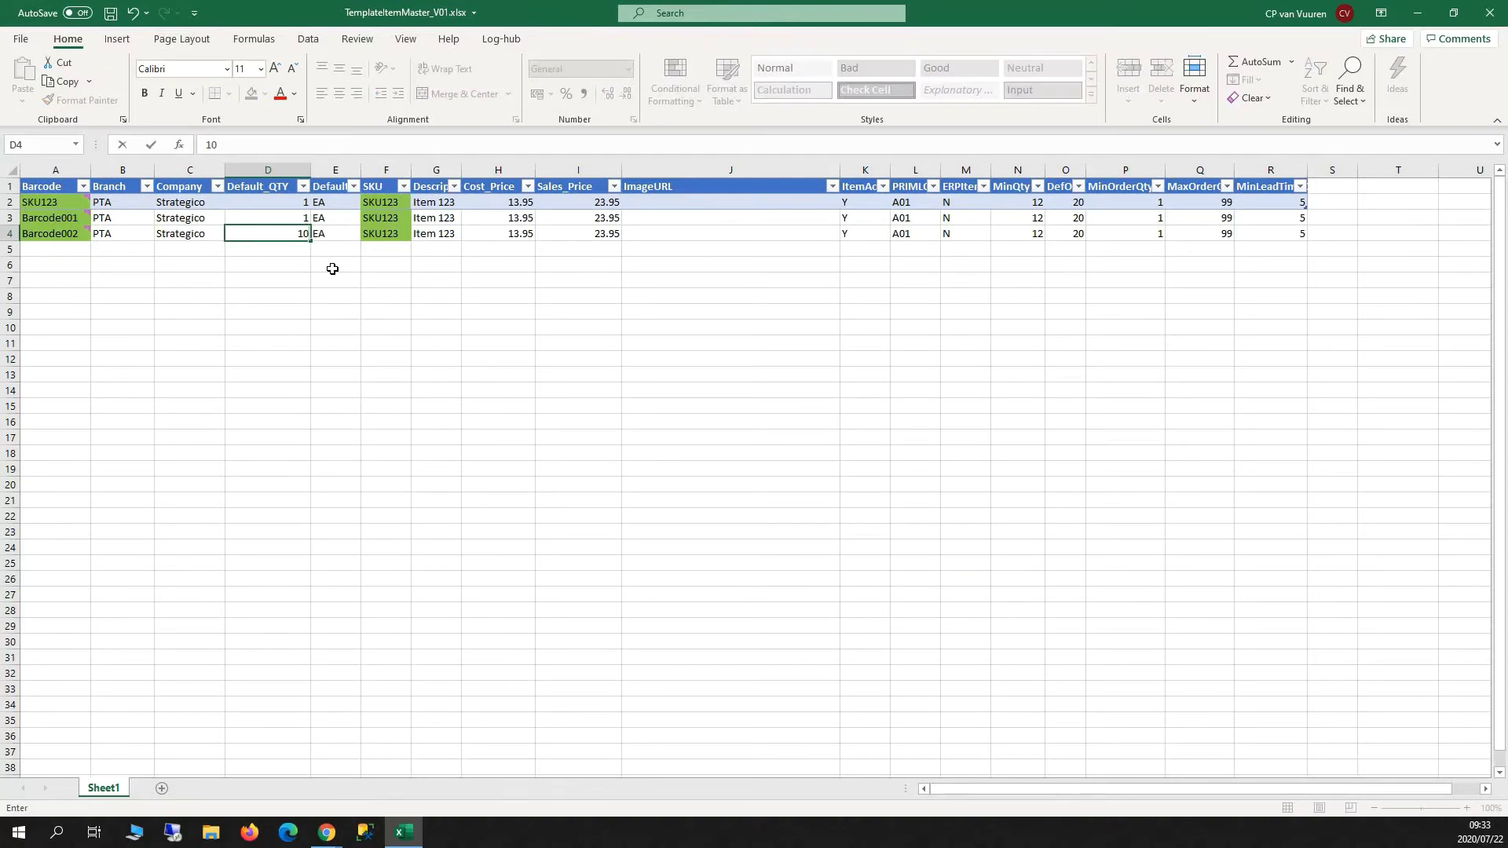
{"action": "type", "text": "0"}
{"action": "key", "text": "Return"}
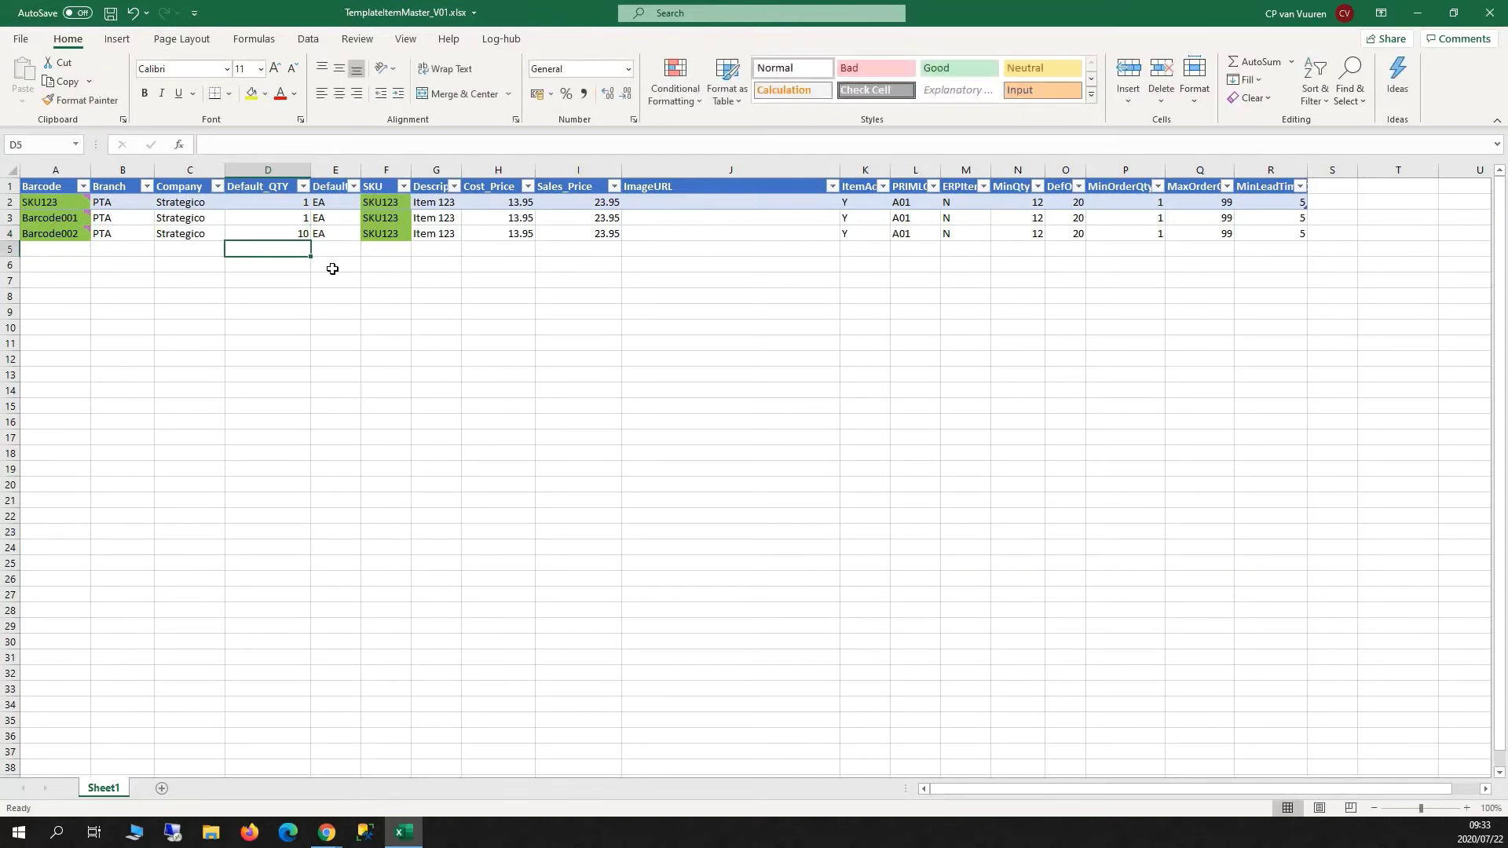
- Examine how the barcodes in rows 2 to 4 relate to their default quantities and the SKU column
{"action": "left_click", "coordinate": [63, 235]}
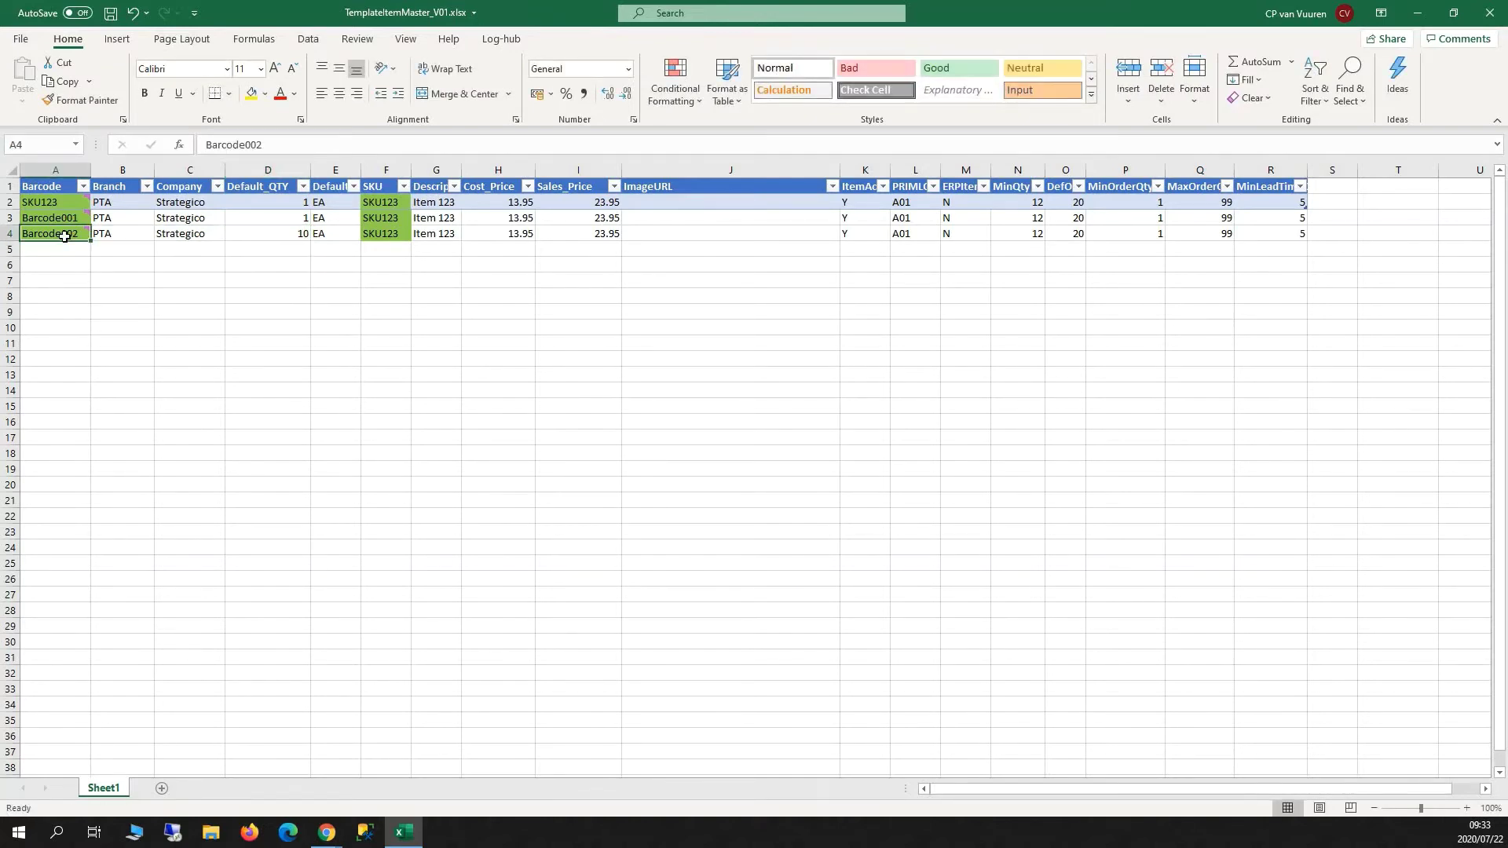
{"action": "left_click", "coordinate": [402, 248]}
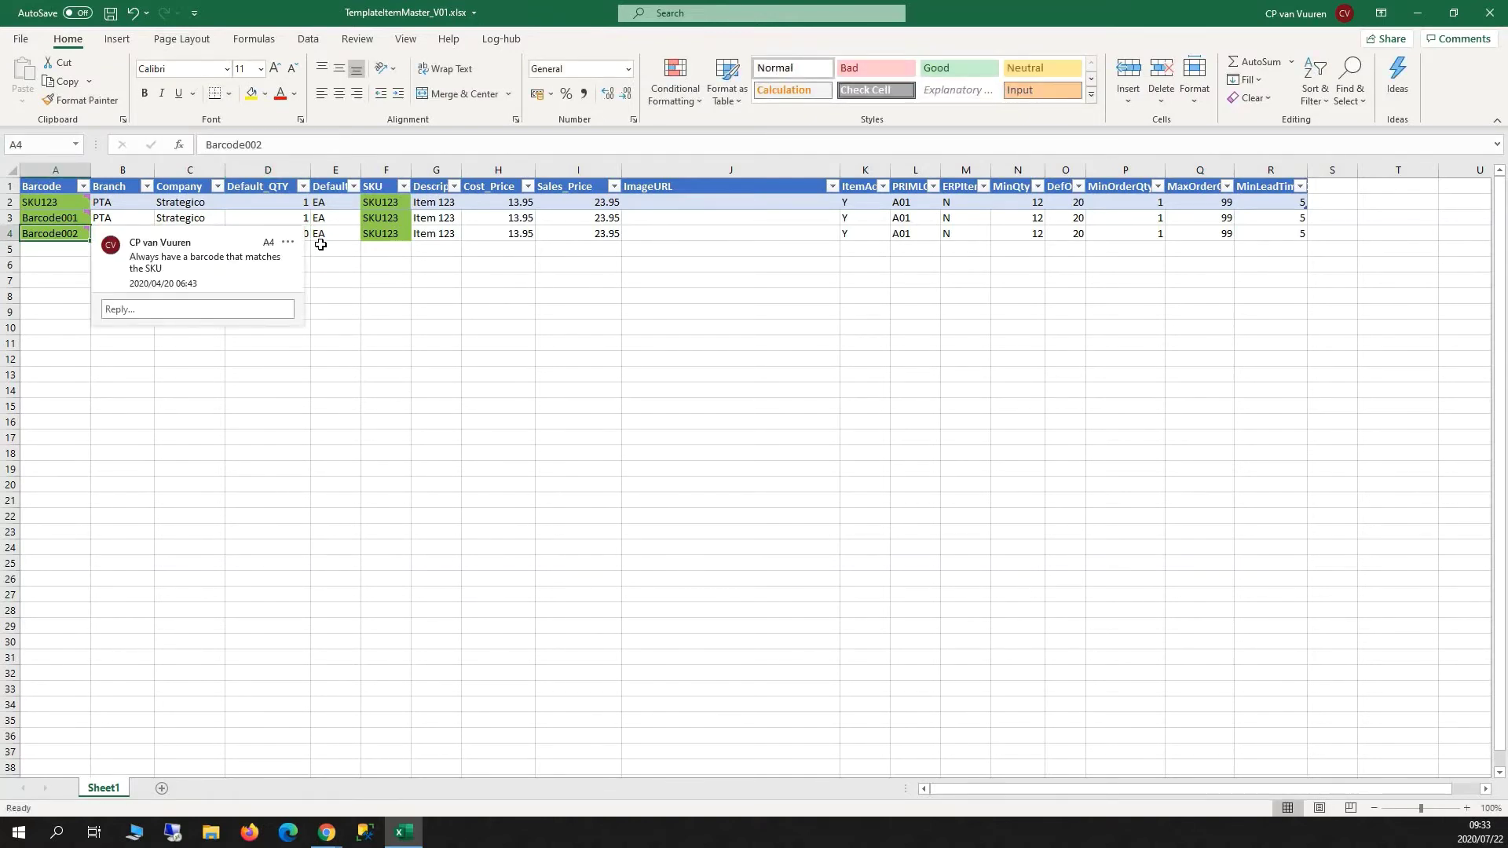
{"action": "left_click", "coordinate": [389, 233]}
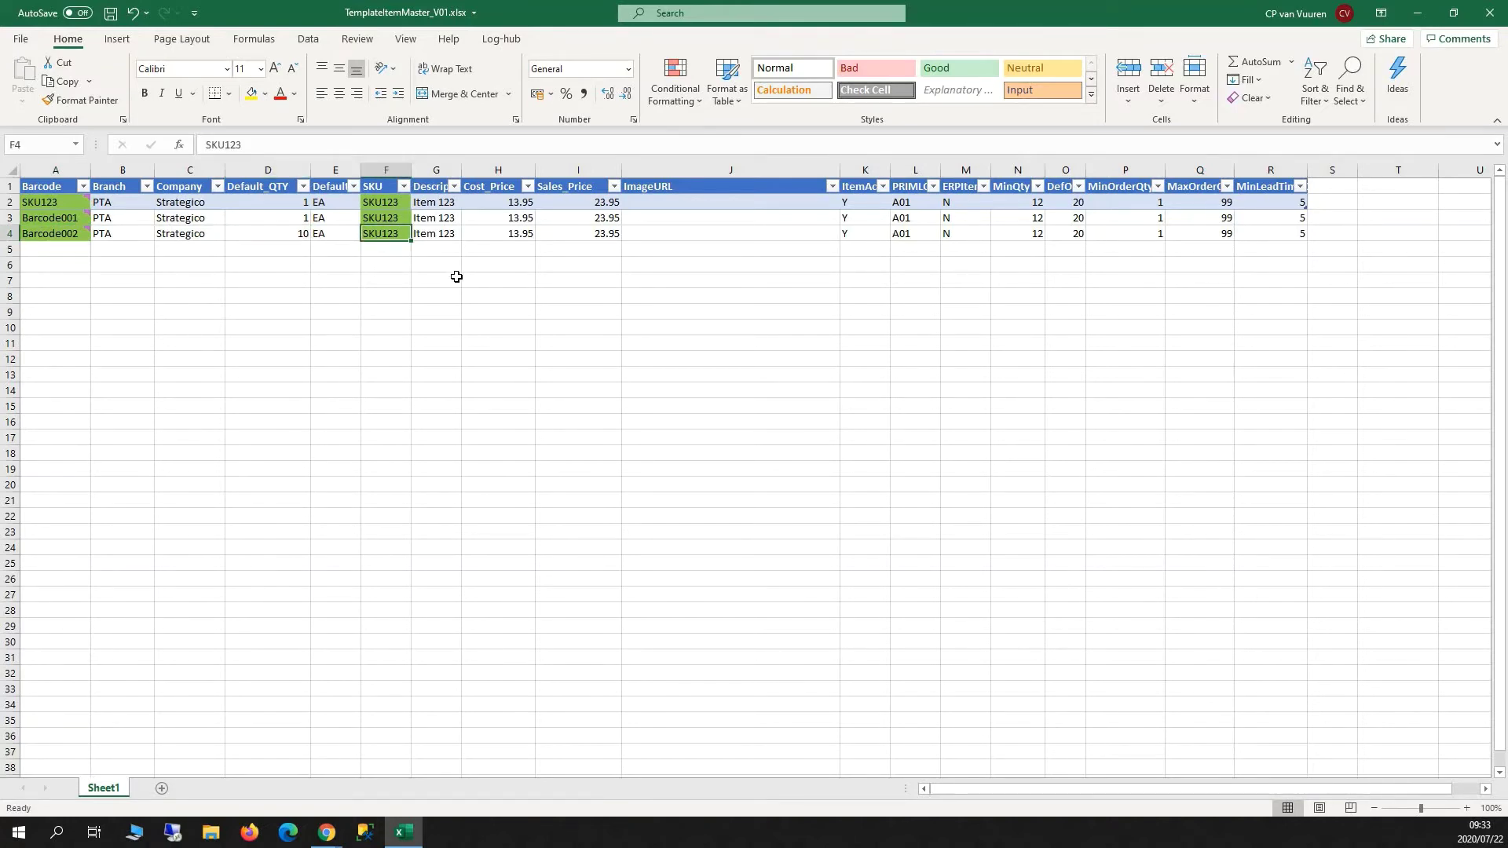
{"action": "left_click", "coordinate": [68, 235]}
{"action": "left_click", "coordinate": [337, 375]}
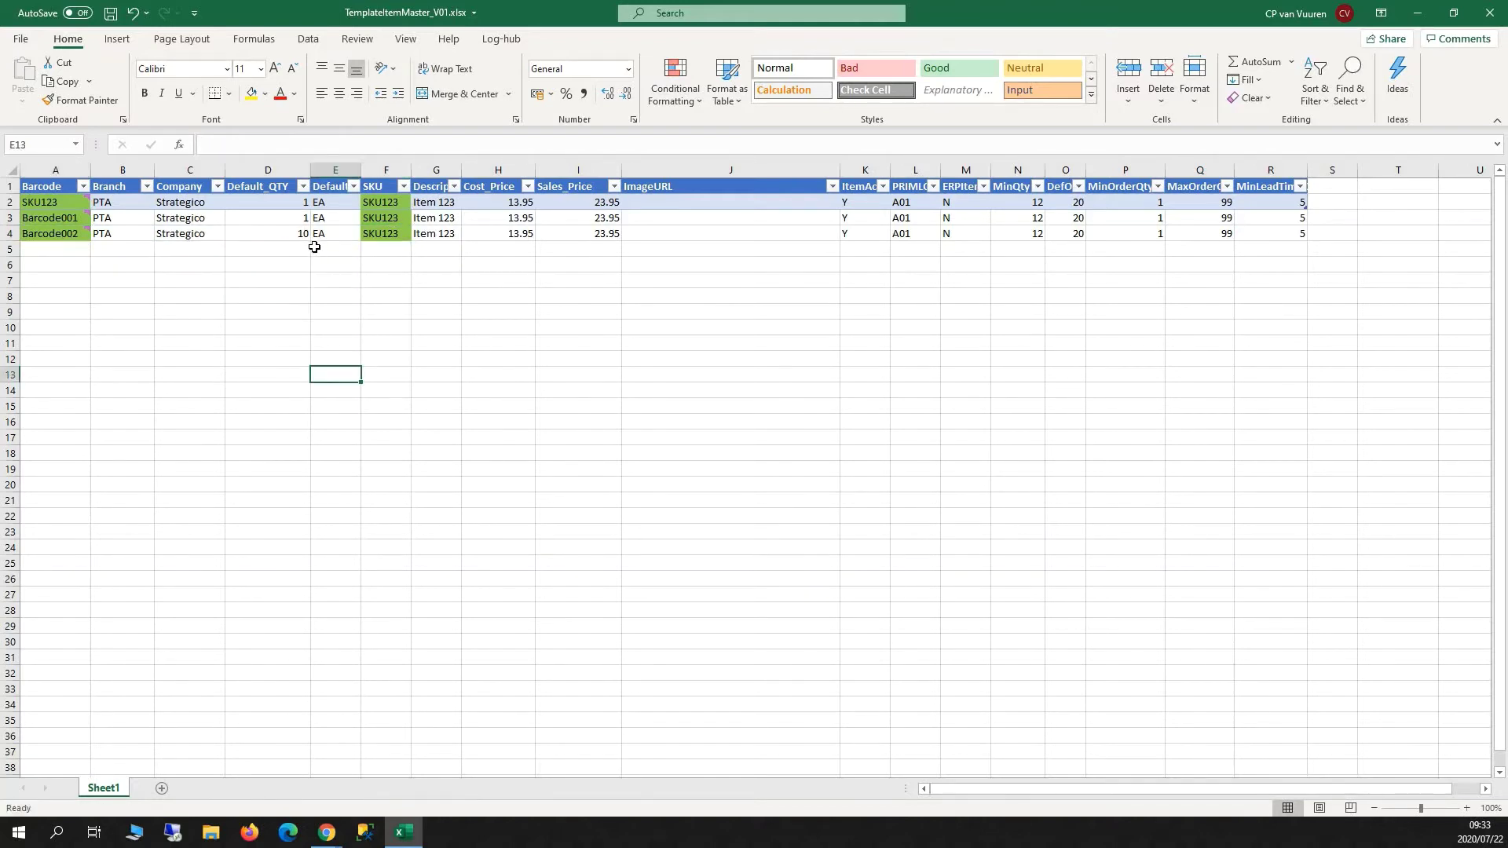
{"action": "left_click", "coordinate": [299, 232]}
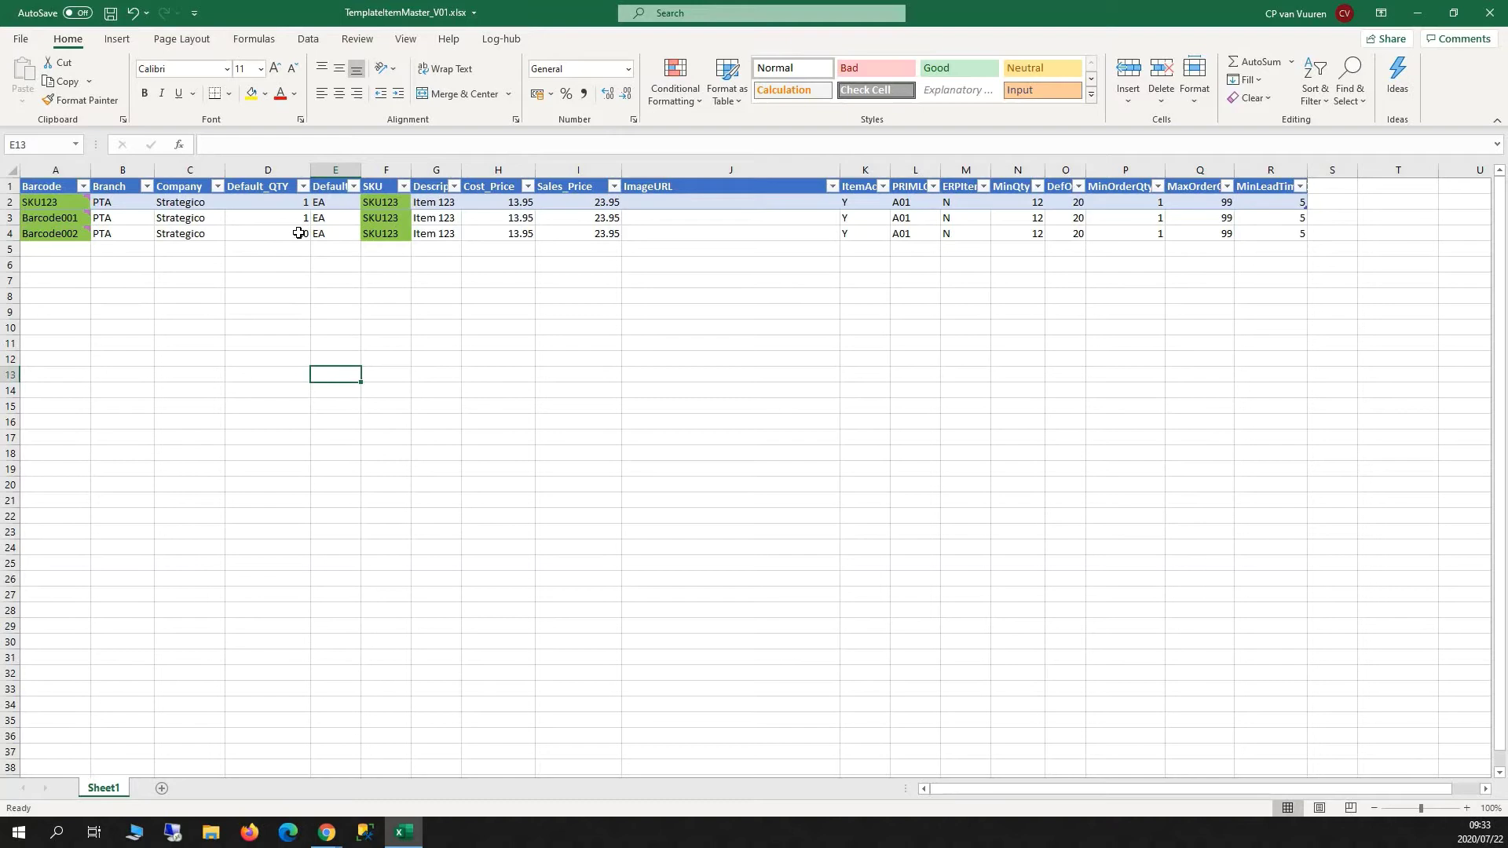
{"action": "left_click", "coordinate": [407, 233]}
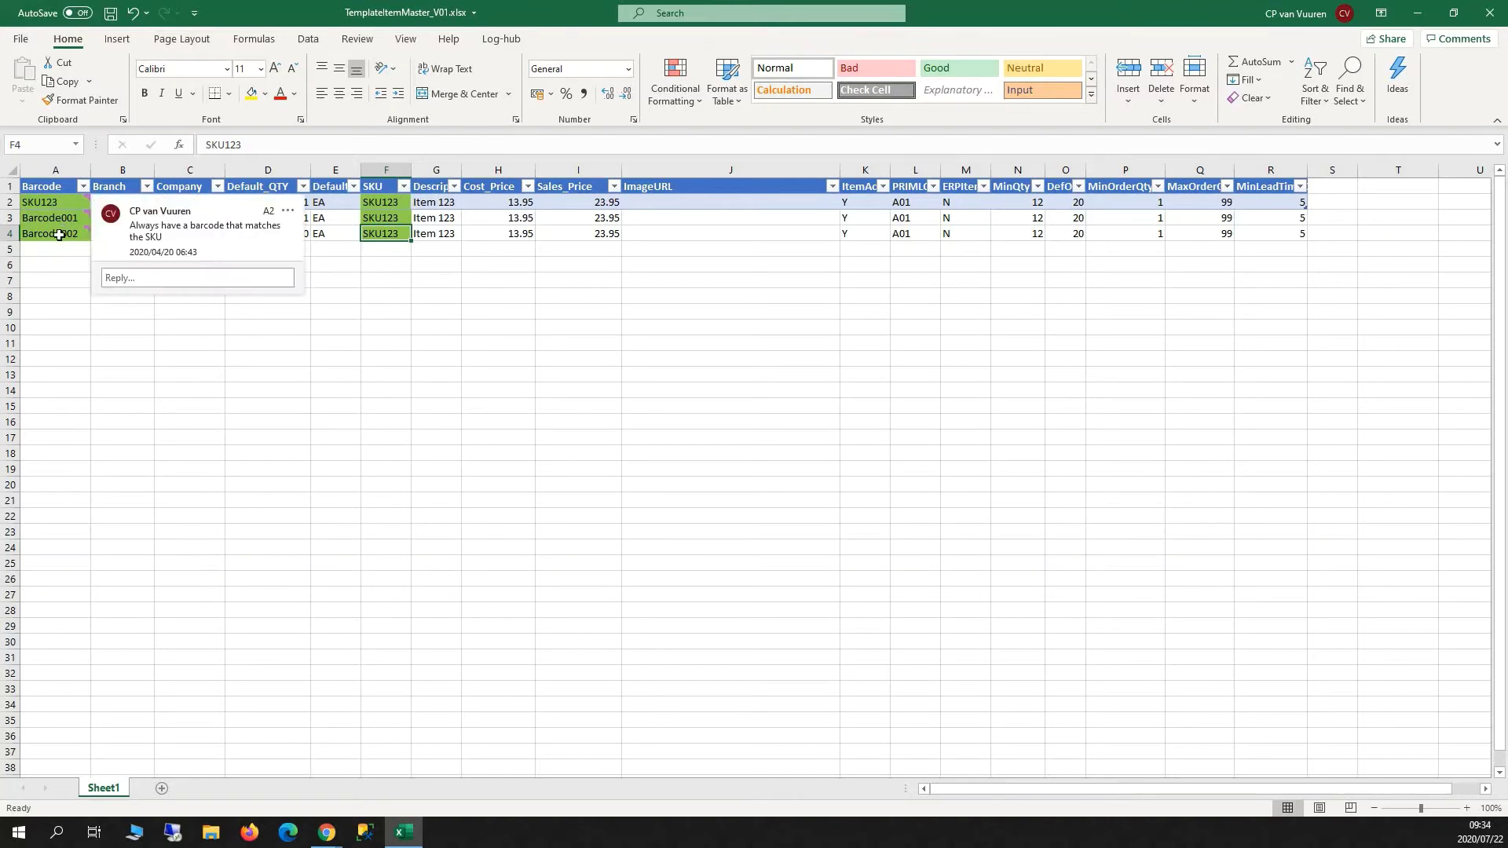
{"action": "left_click_drag", "start_coordinate": [58, 201], "coordinate": [67, 234]}
{"action": "left_click_drag", "start_coordinate": [383, 202], "coordinate": [382, 231]}
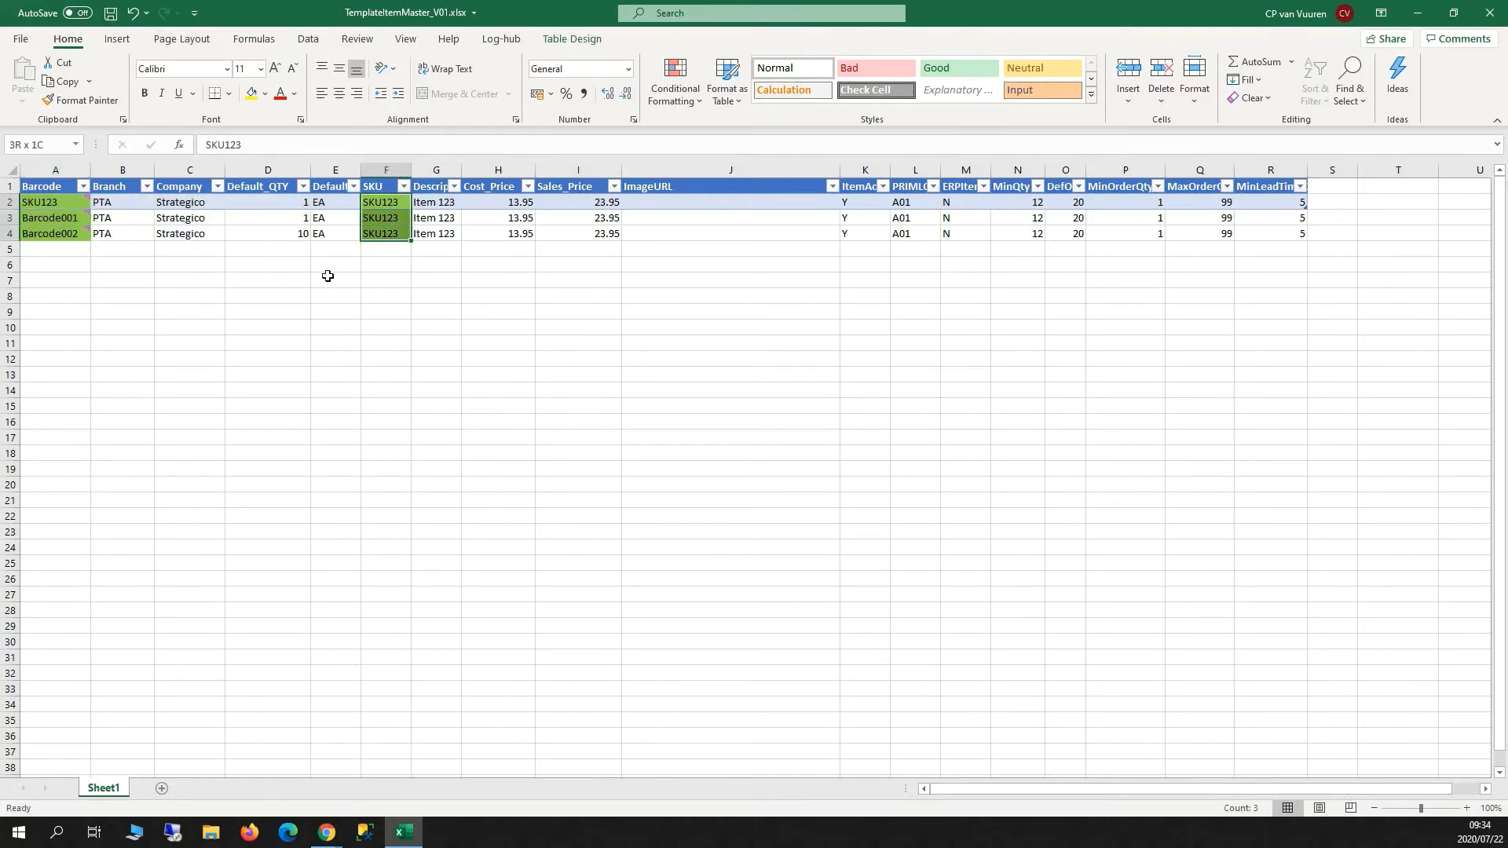
- Save the workbook and switch to the BoB item master import page in the browser
{"action": "left_click", "coordinate": [113, 14]}
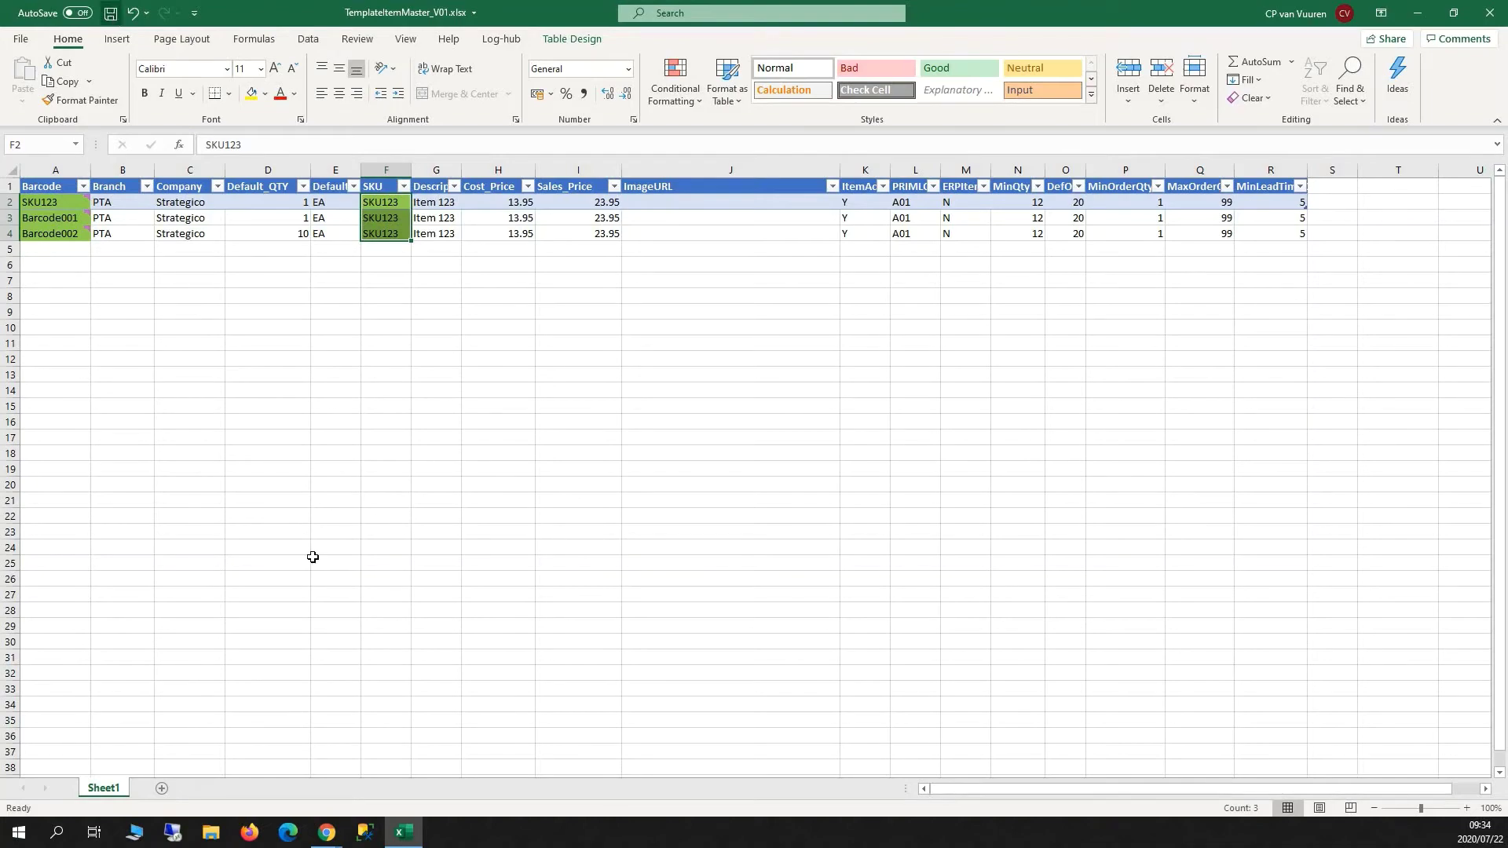
{"action": "left_click", "coordinate": [463, 734]}
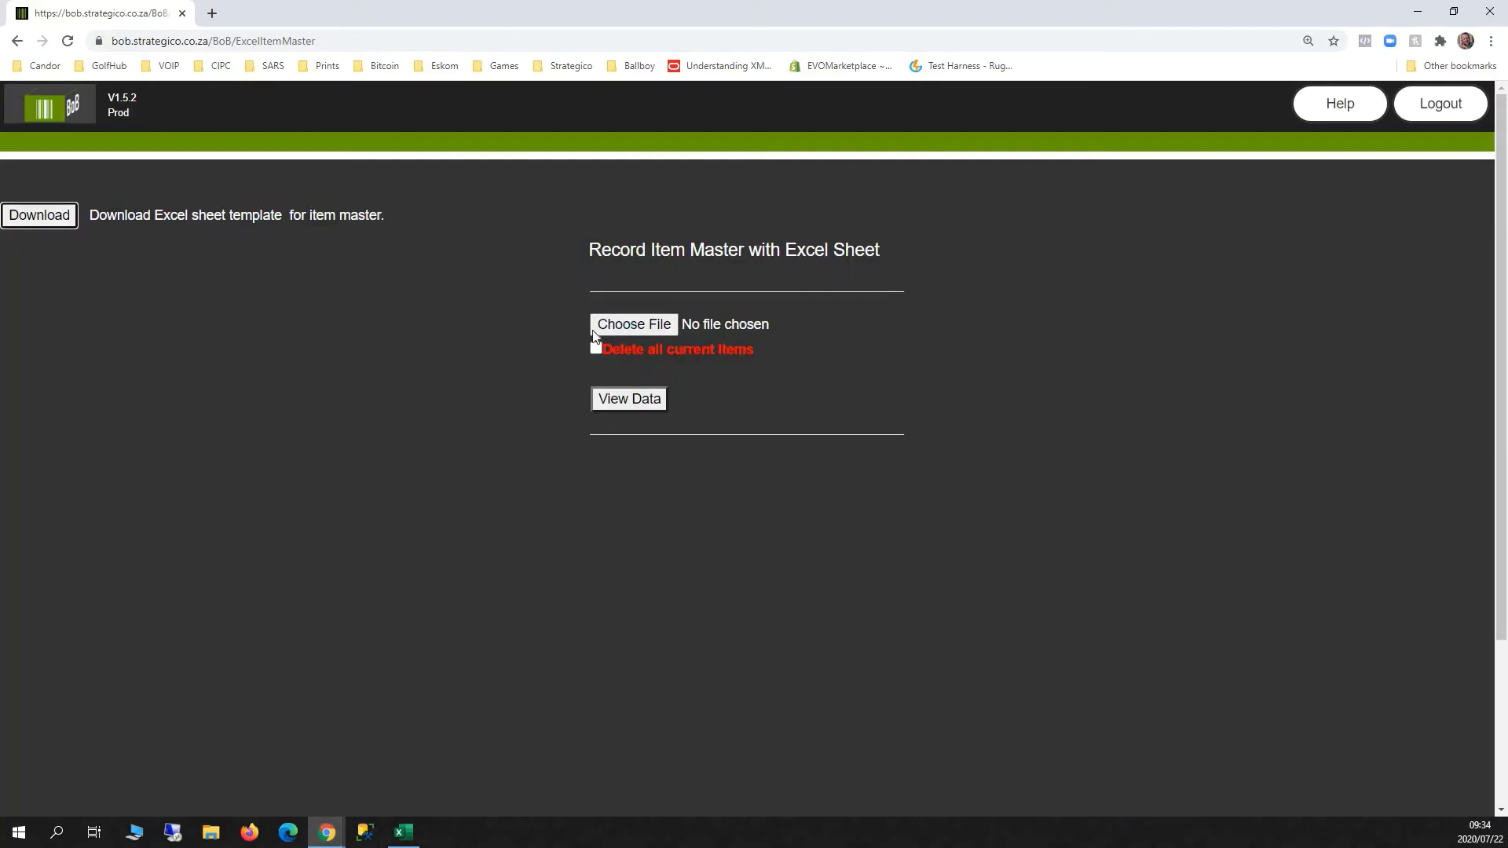
- Choose TemplateItemMaster_V01.xlsx from the Documents folder as the item master import file
{"action": "left_click", "coordinate": [594, 331]}
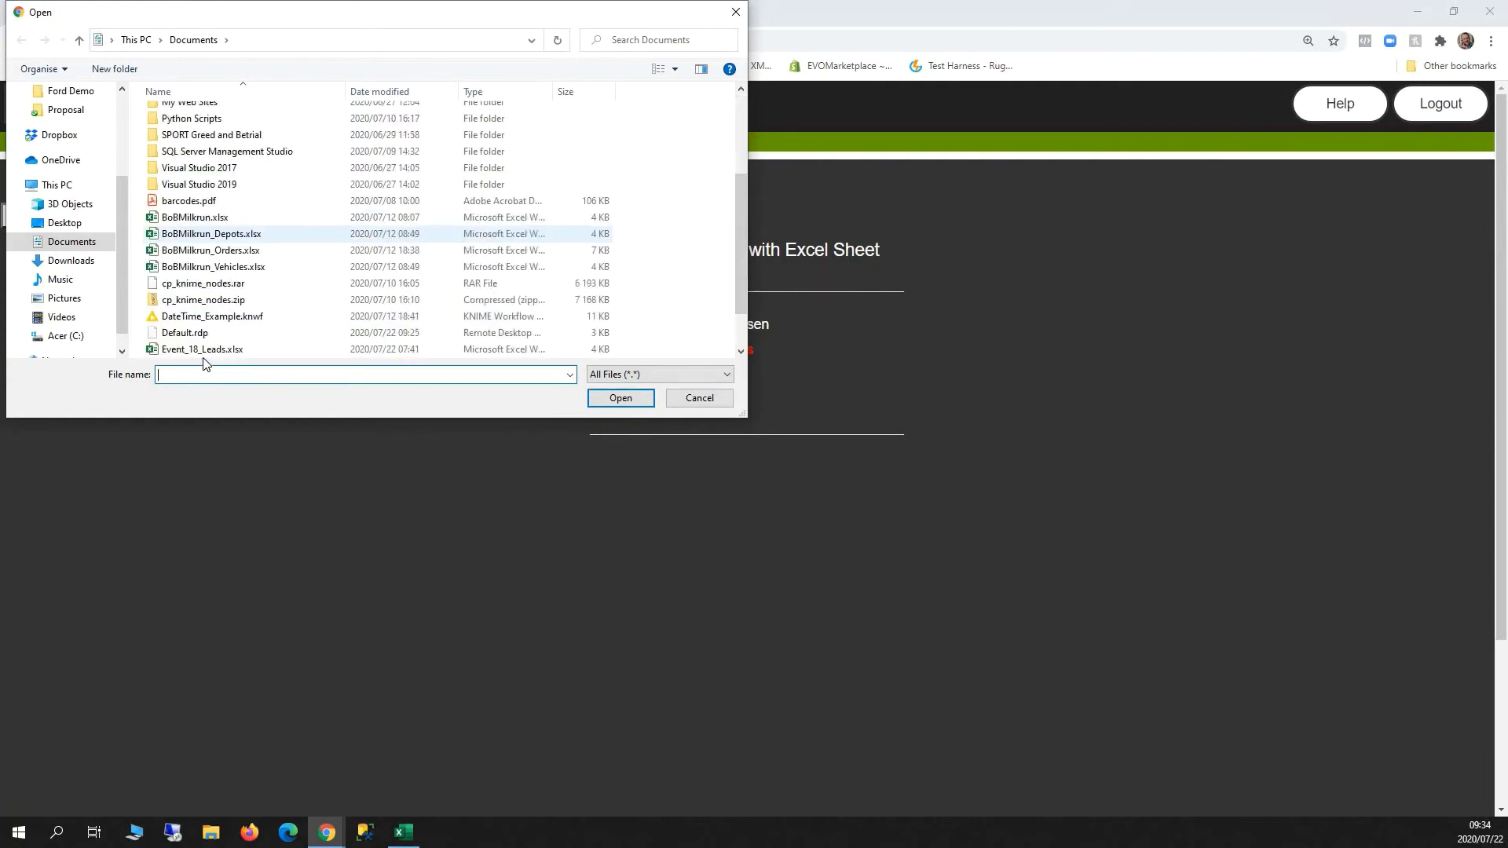
{"action": "scroll", "coordinate": [205, 353], "scroll_direction": "down", "scroll_amount": 1}
{"action": "left_click", "coordinate": [244, 350]}
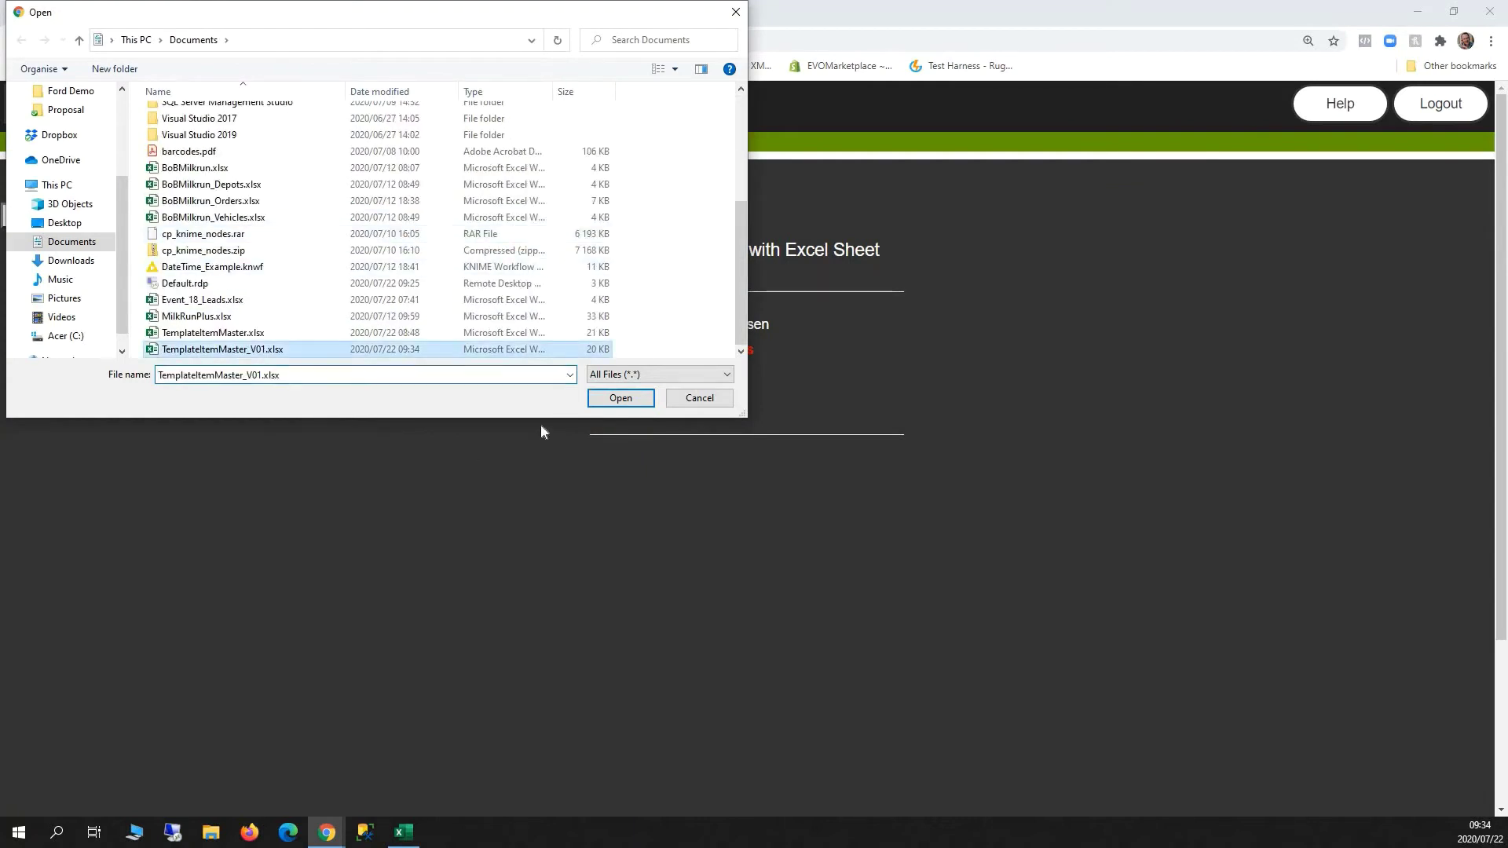
{"action": "left_click", "coordinate": [619, 398]}
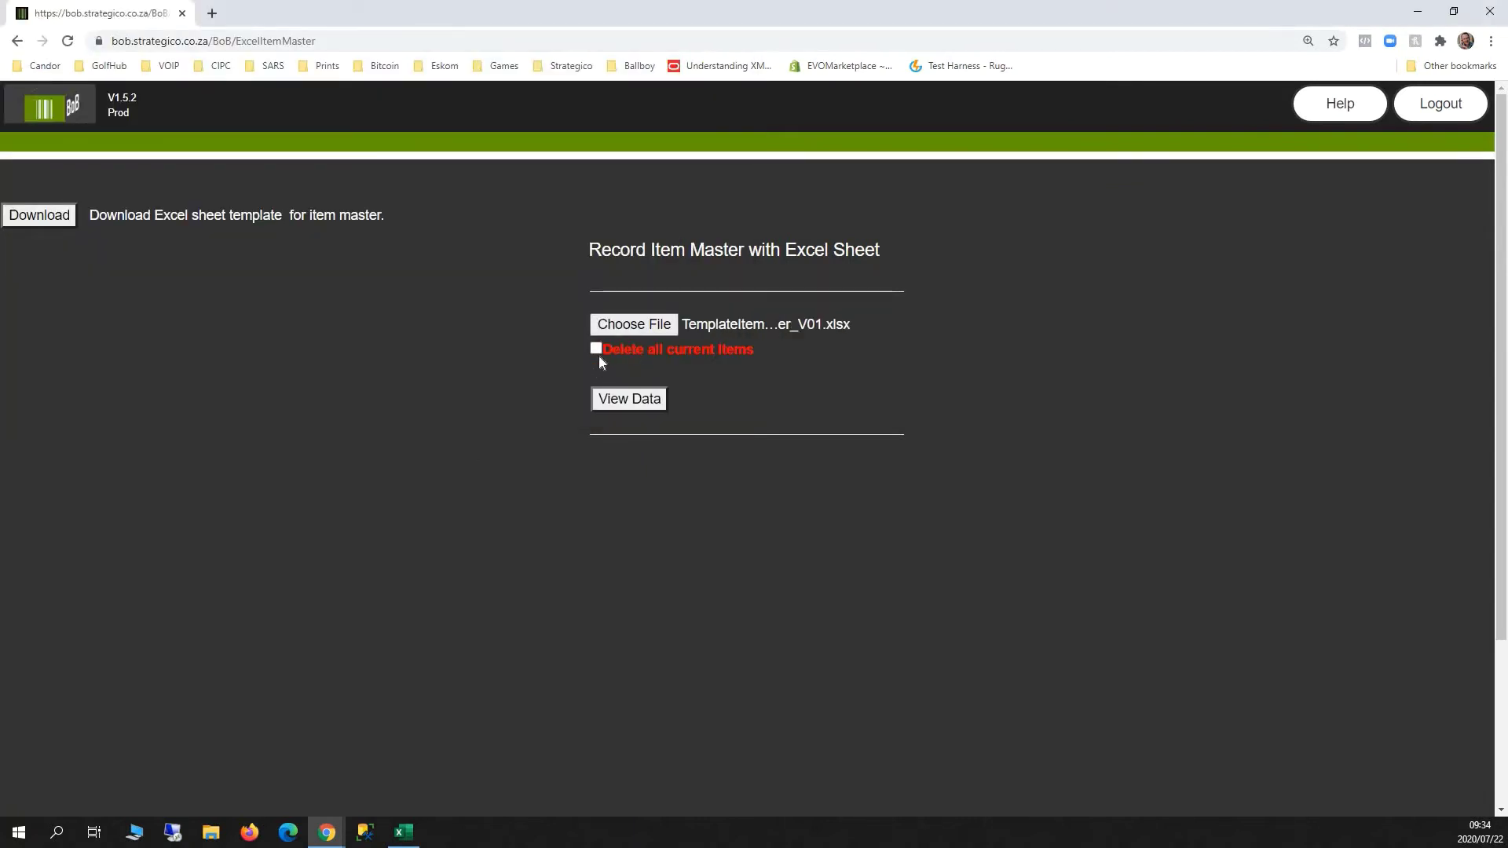
- Enable deletion of all current items and select TemplateItemMaster_V01.xlsx again as the file to import
{"action": "left_click", "coordinate": [596, 349]}
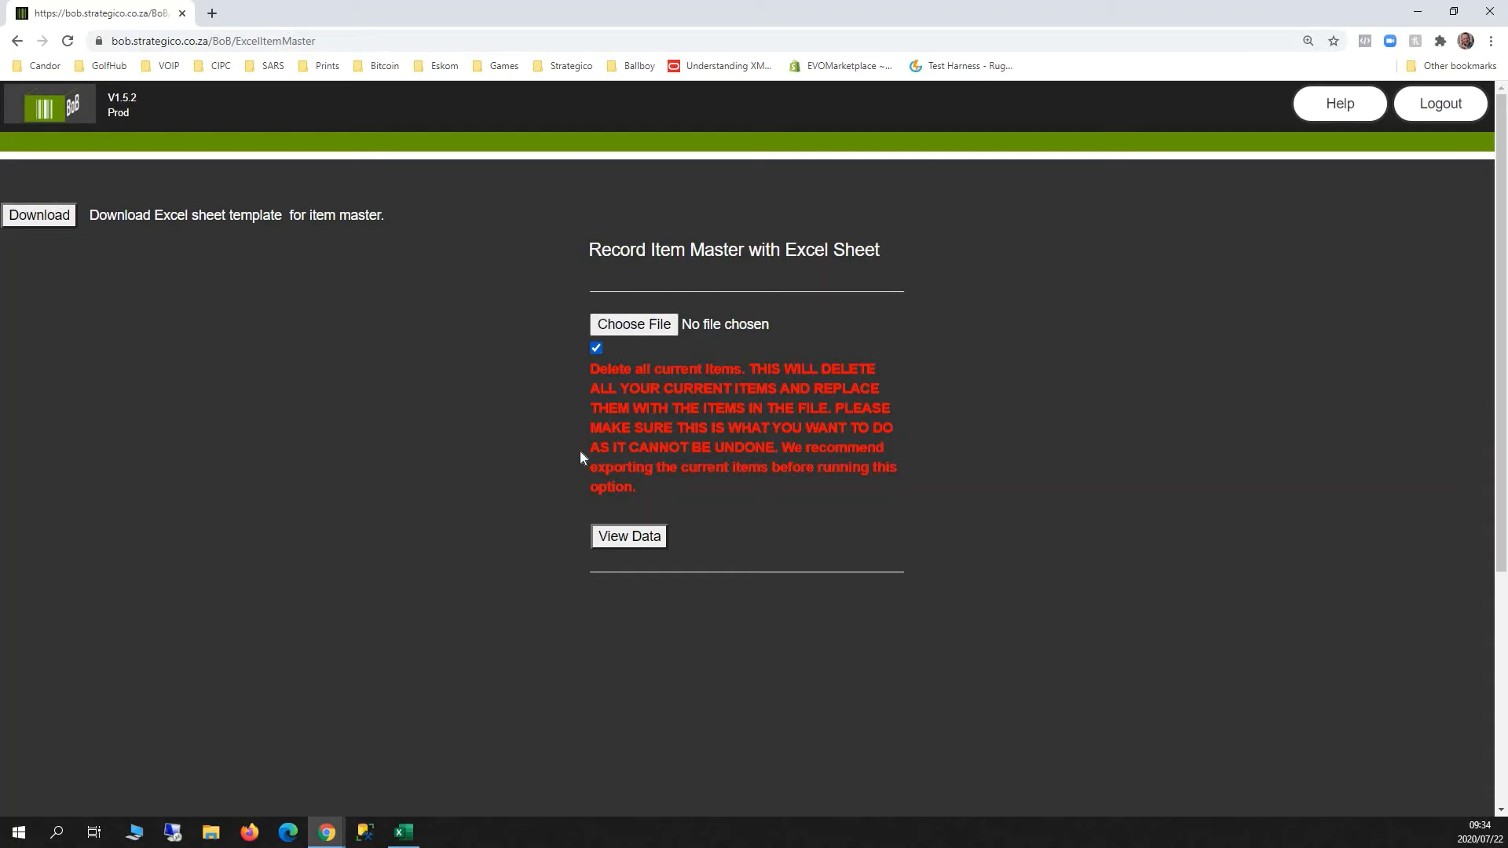
{"action": "left_click", "coordinate": [641, 327]}
{"action": "scroll", "coordinate": [262, 295], "scroll_direction": "down", "scroll_amount": 4}
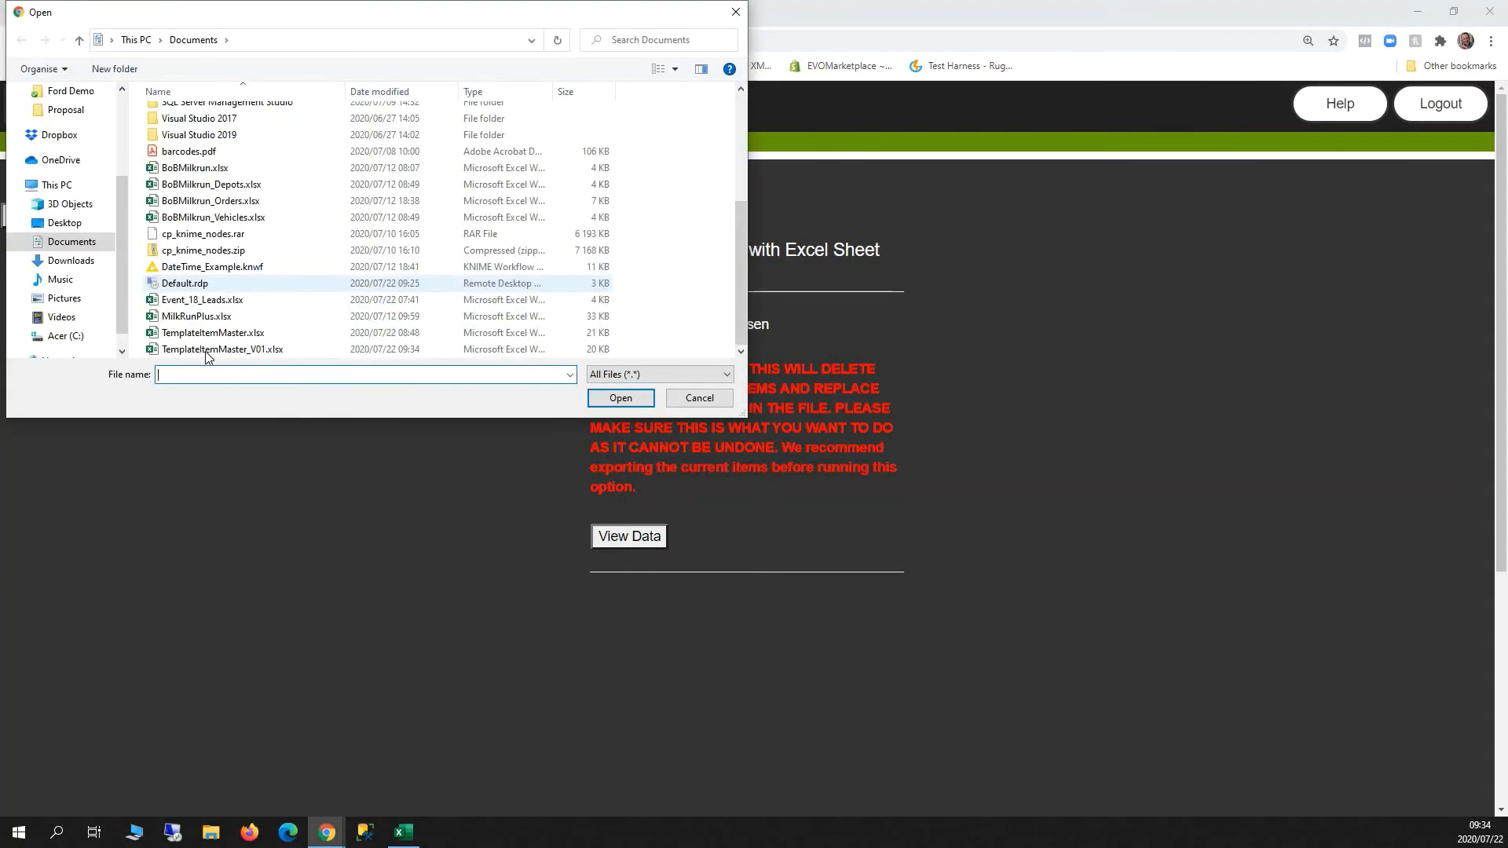
{"action": "left_click", "coordinate": [222, 349]}
{"action": "left_click", "coordinate": [619, 399]}
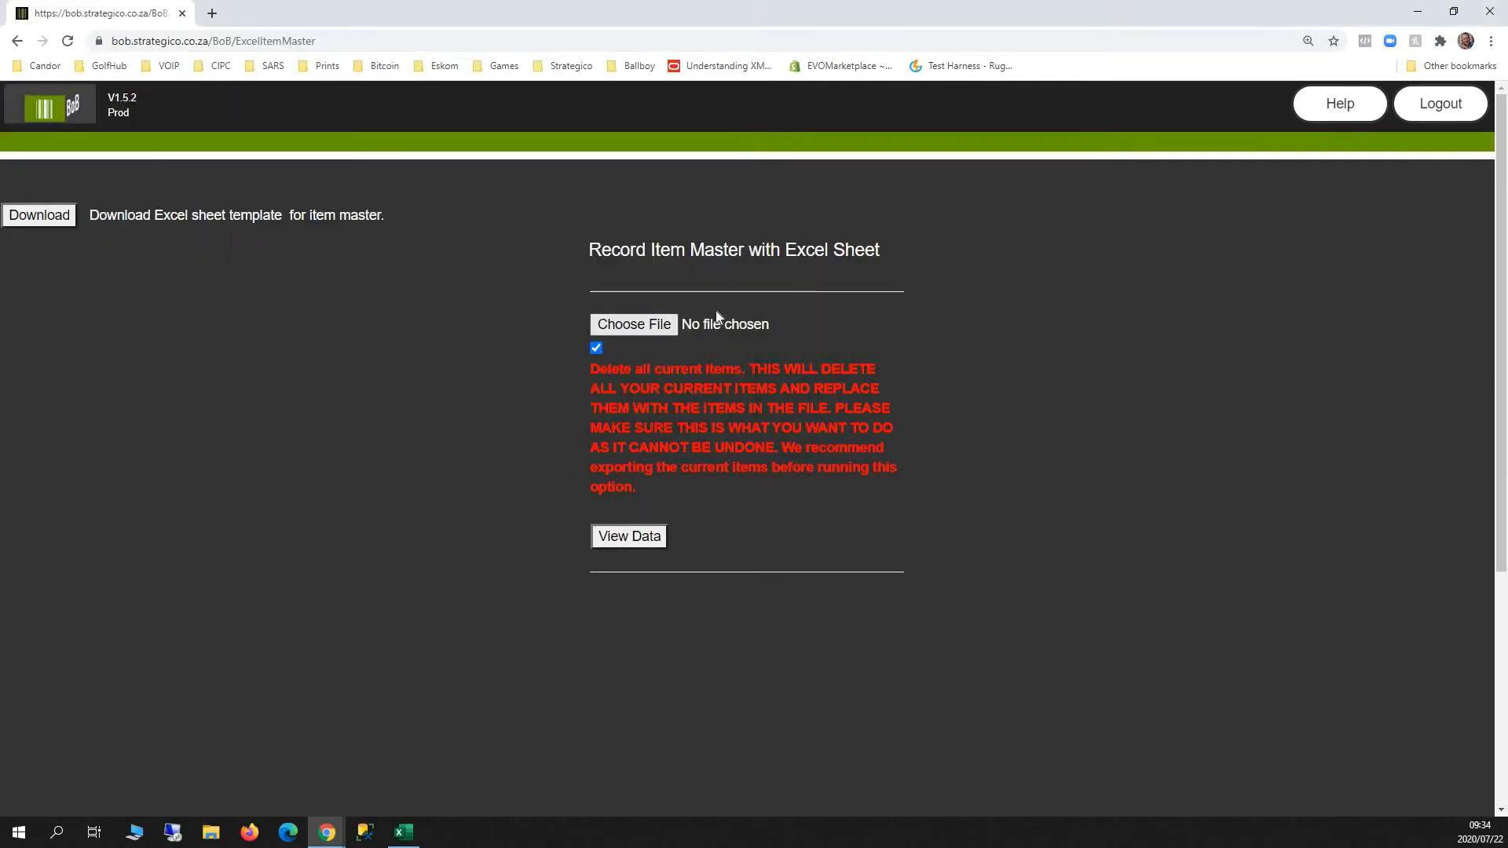
- Preview the selected file's item data and upload it to the database, checking the import result
{"action": "left_click", "coordinate": [642, 546]}
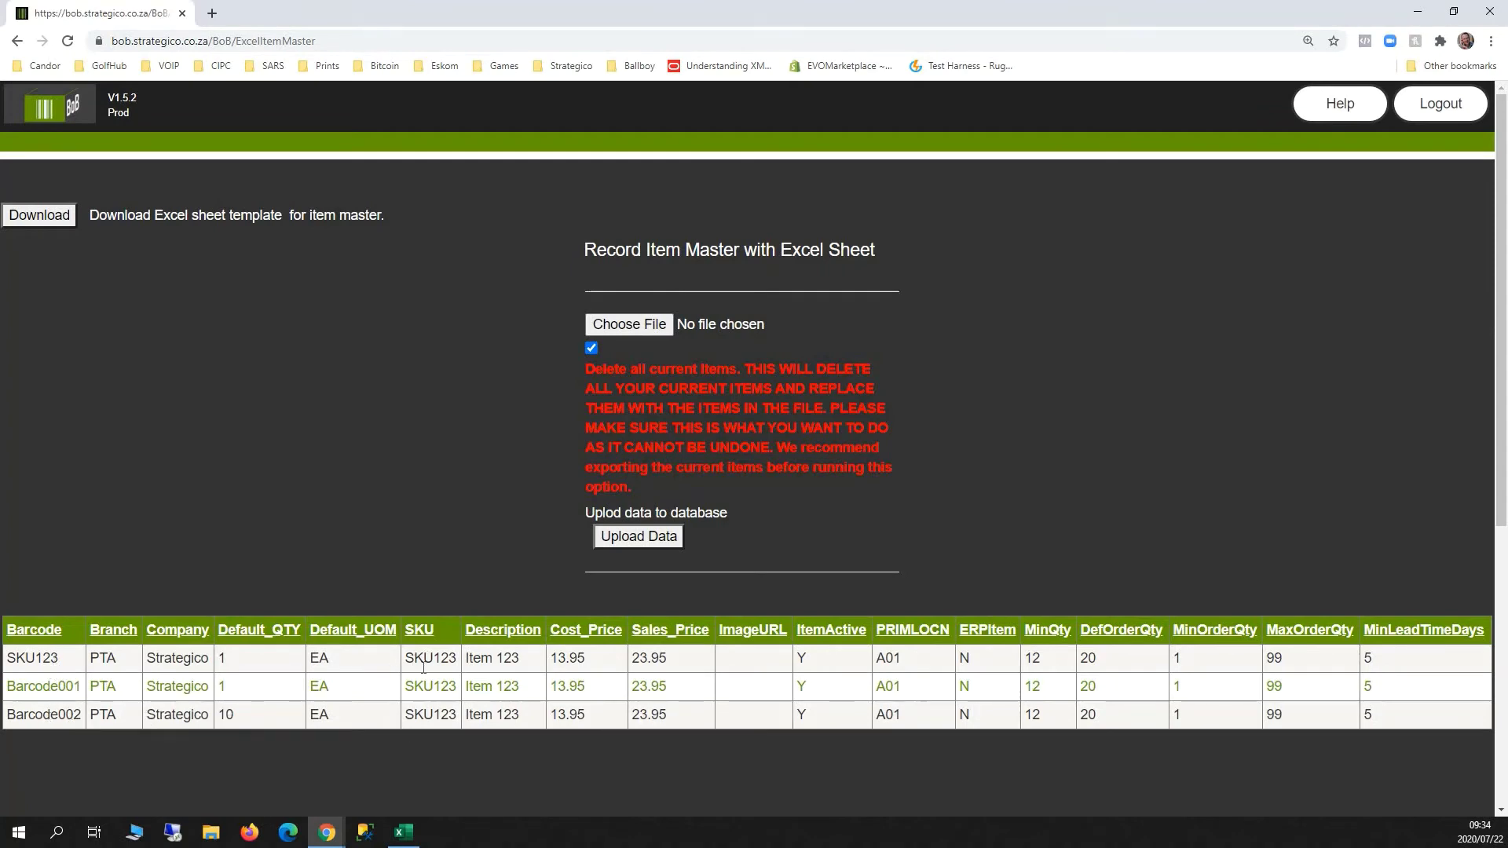
{"action": "left_click_drag", "start_coordinate": [414, 687], "coordinate": [419, 656]}
{"action": "left_click", "coordinate": [429, 718]}
{"action": "left_click", "coordinate": [638, 535]}
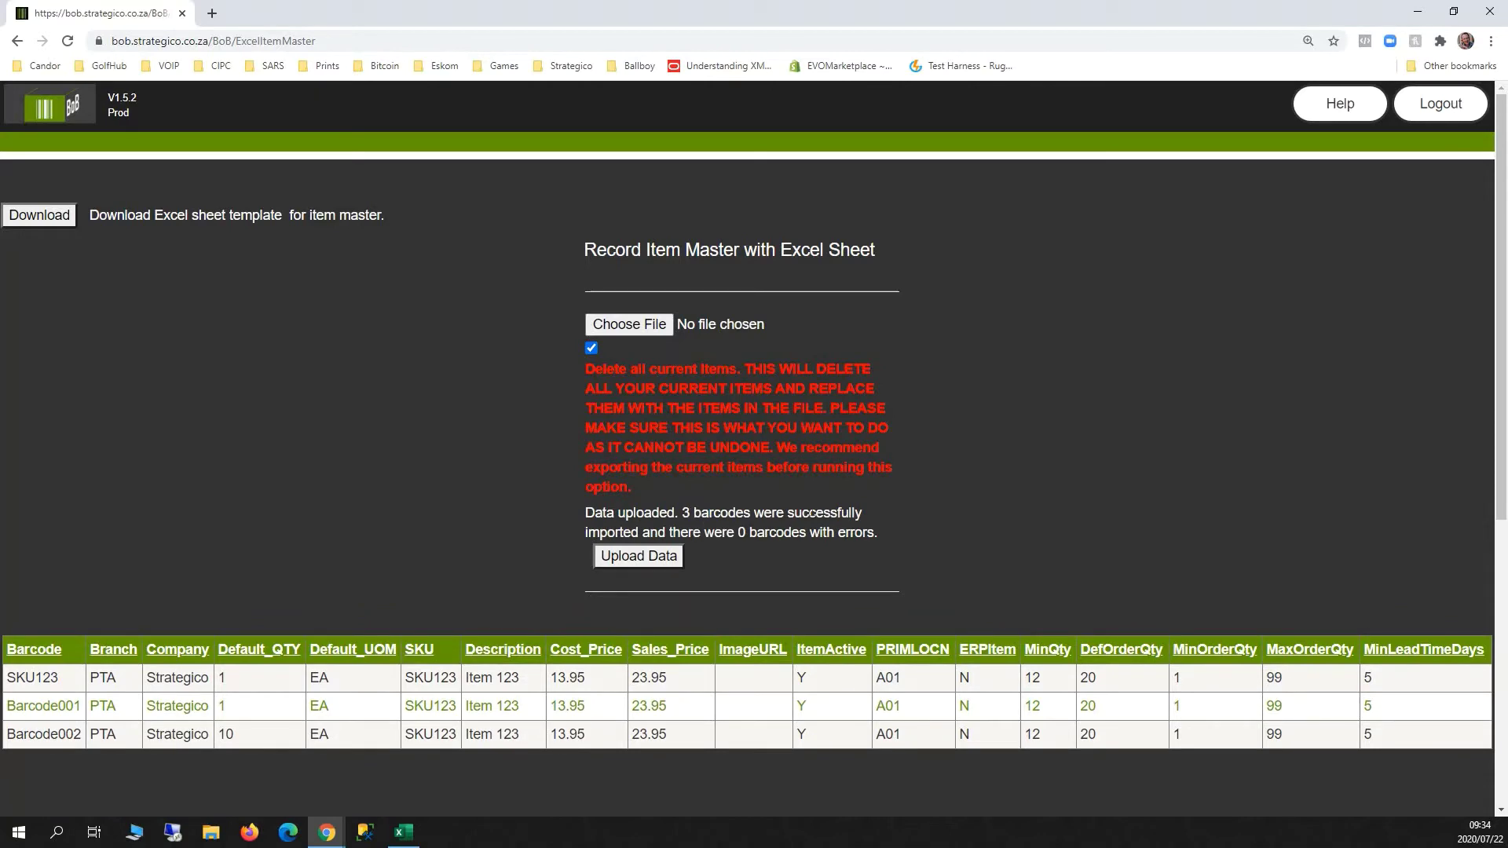
{"action": "left_click_drag", "start_coordinate": [868, 516], "coordinate": [864, 515]}
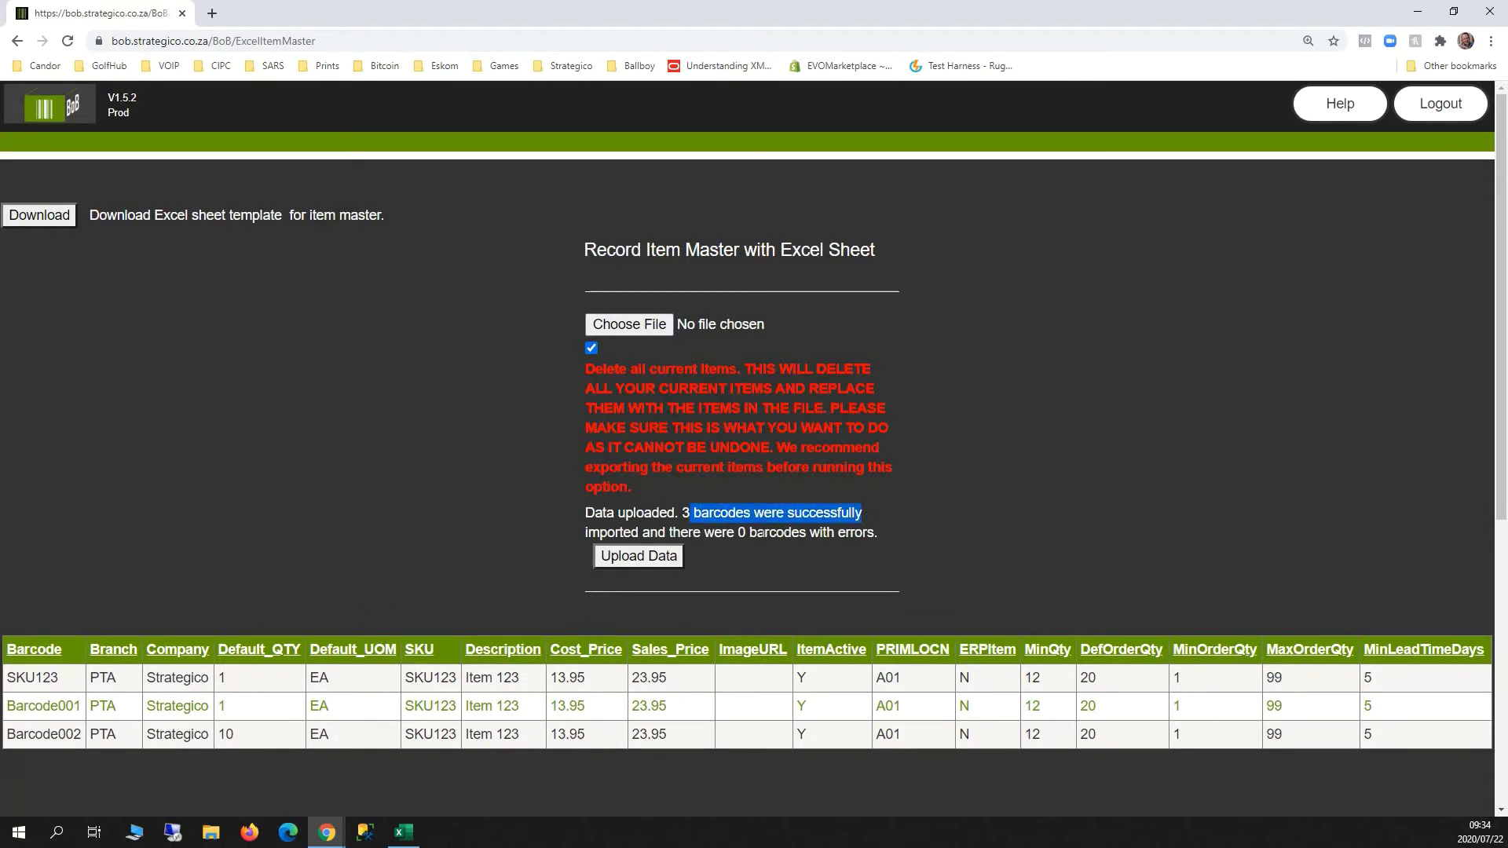
{"action": "left_click", "coordinate": [239, 294]}
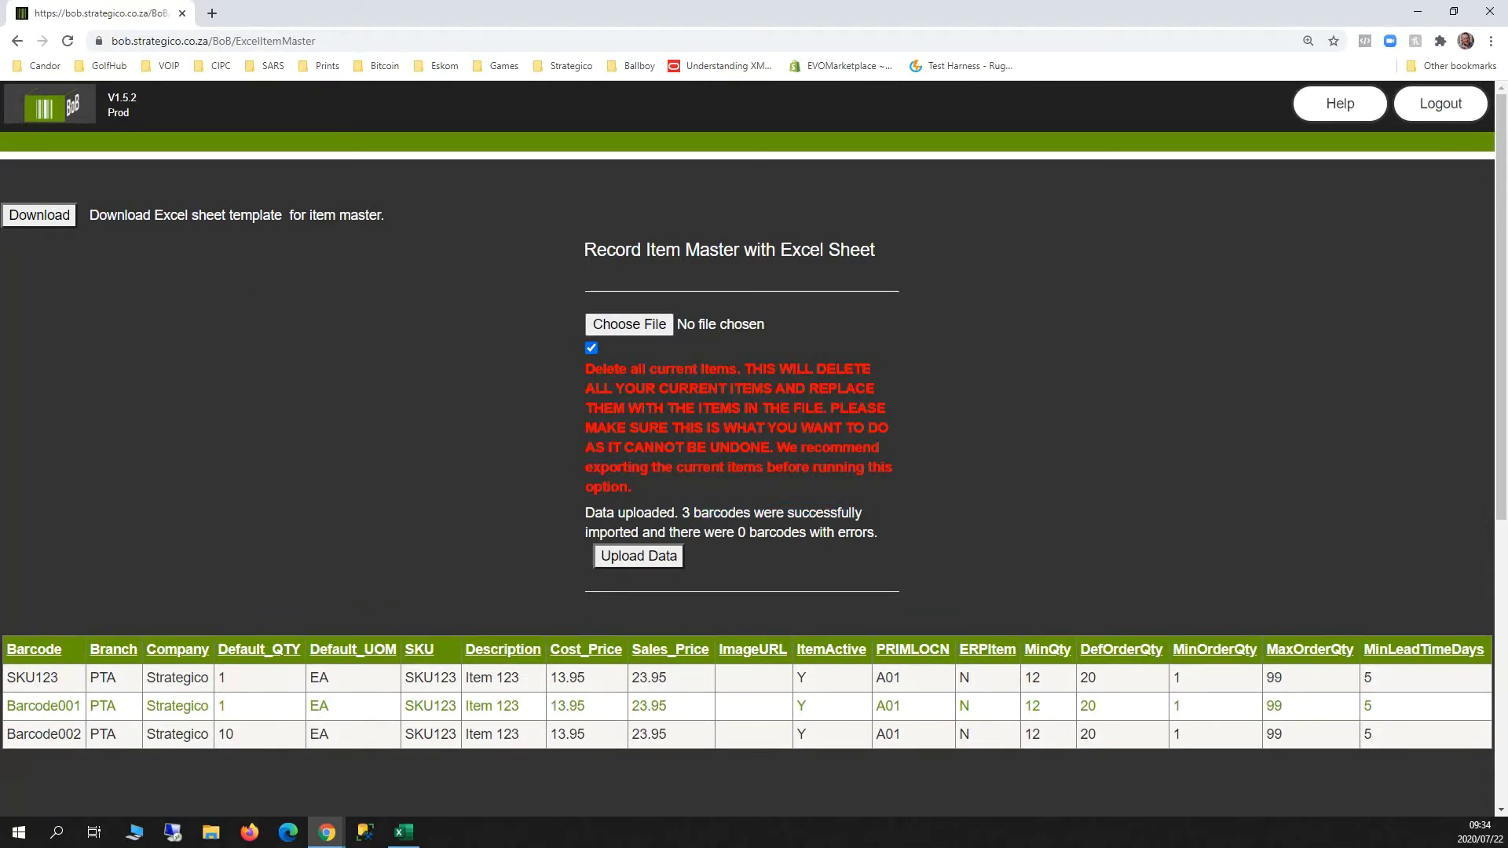
- Open Item Admin in the system administration area and review the imported barcodes in the Item Master list
{"action": "left_click", "coordinate": [72, 100]}
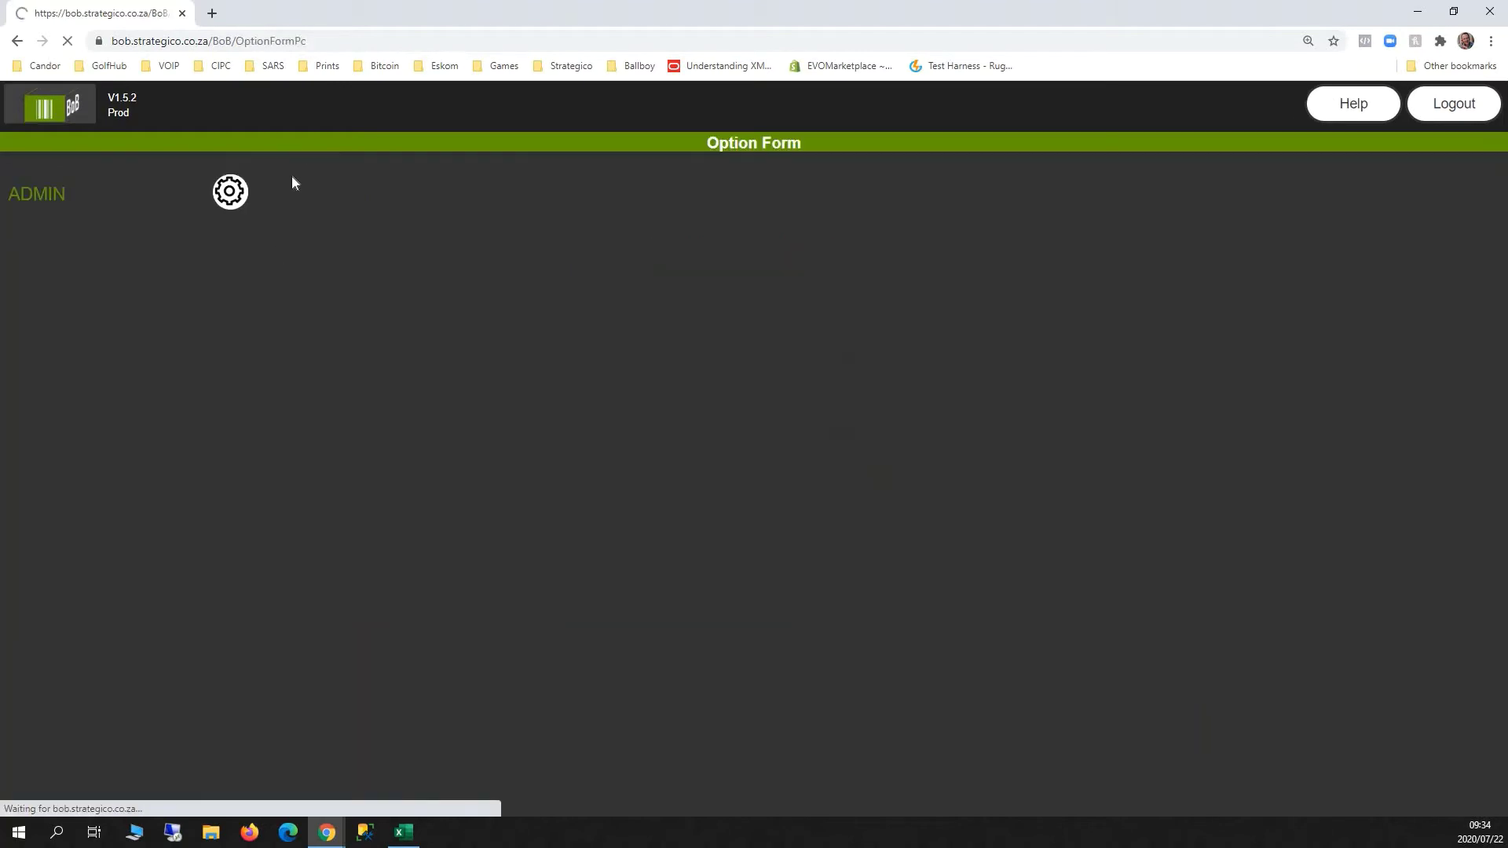
{"action": "left_click", "coordinate": [271, 191]}
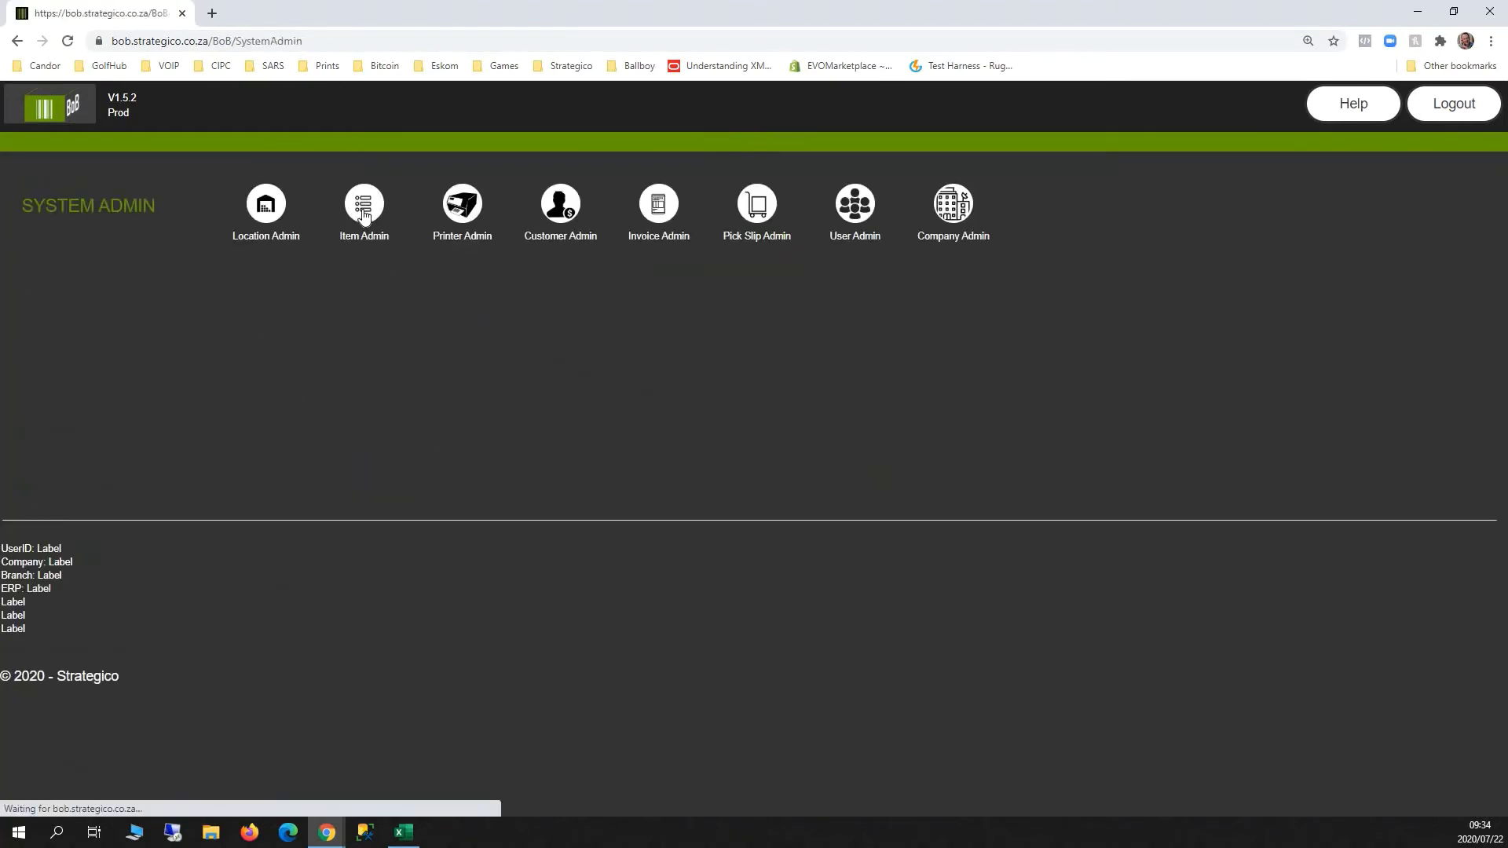
{"action": "left_click", "coordinate": [363, 210]}
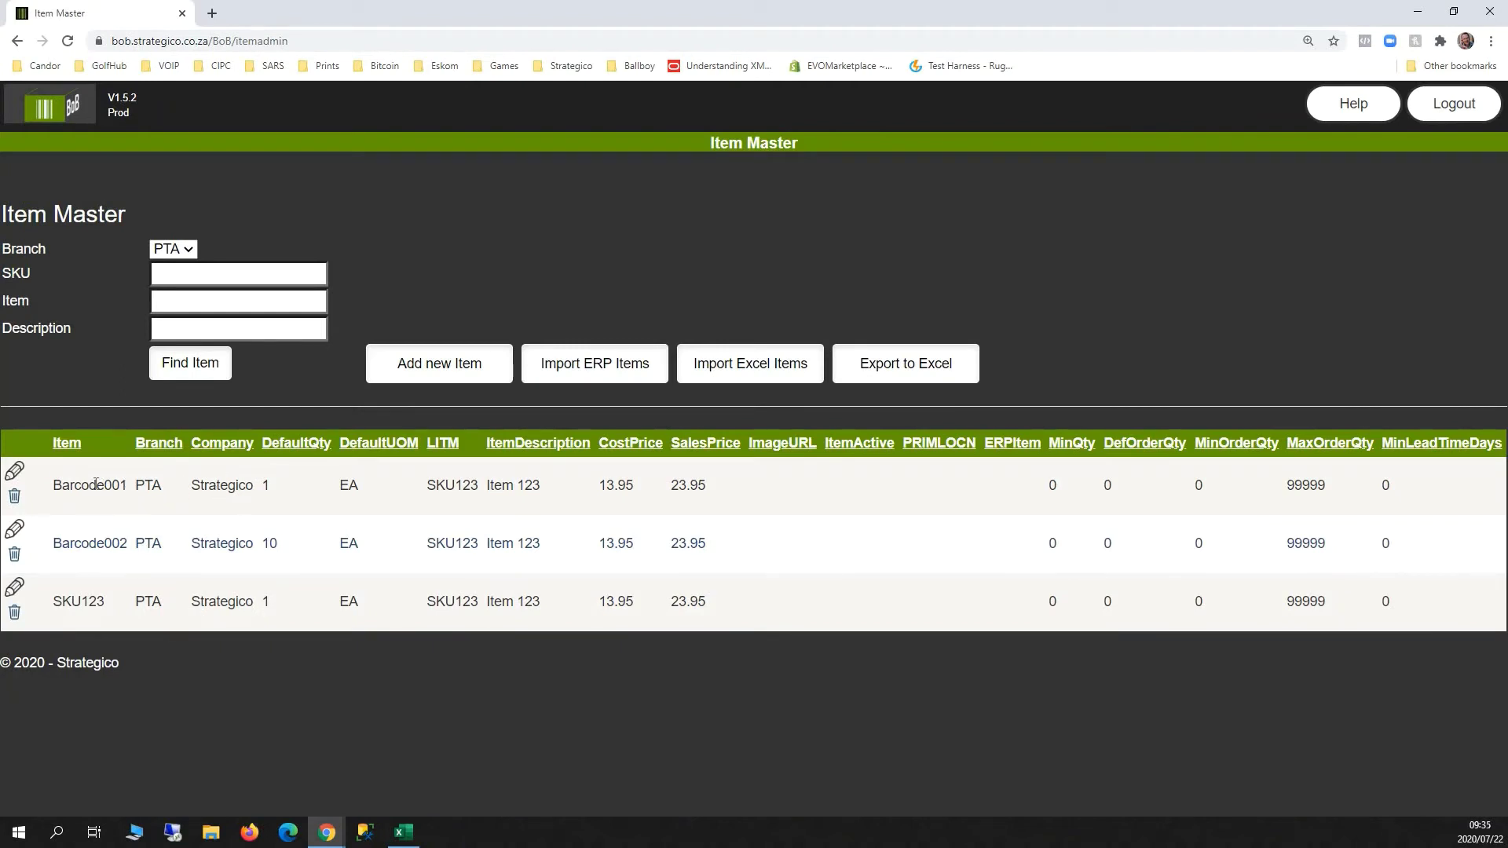
{"action": "left_click_drag", "start_coordinate": [76, 542], "coordinate": [83, 515]}
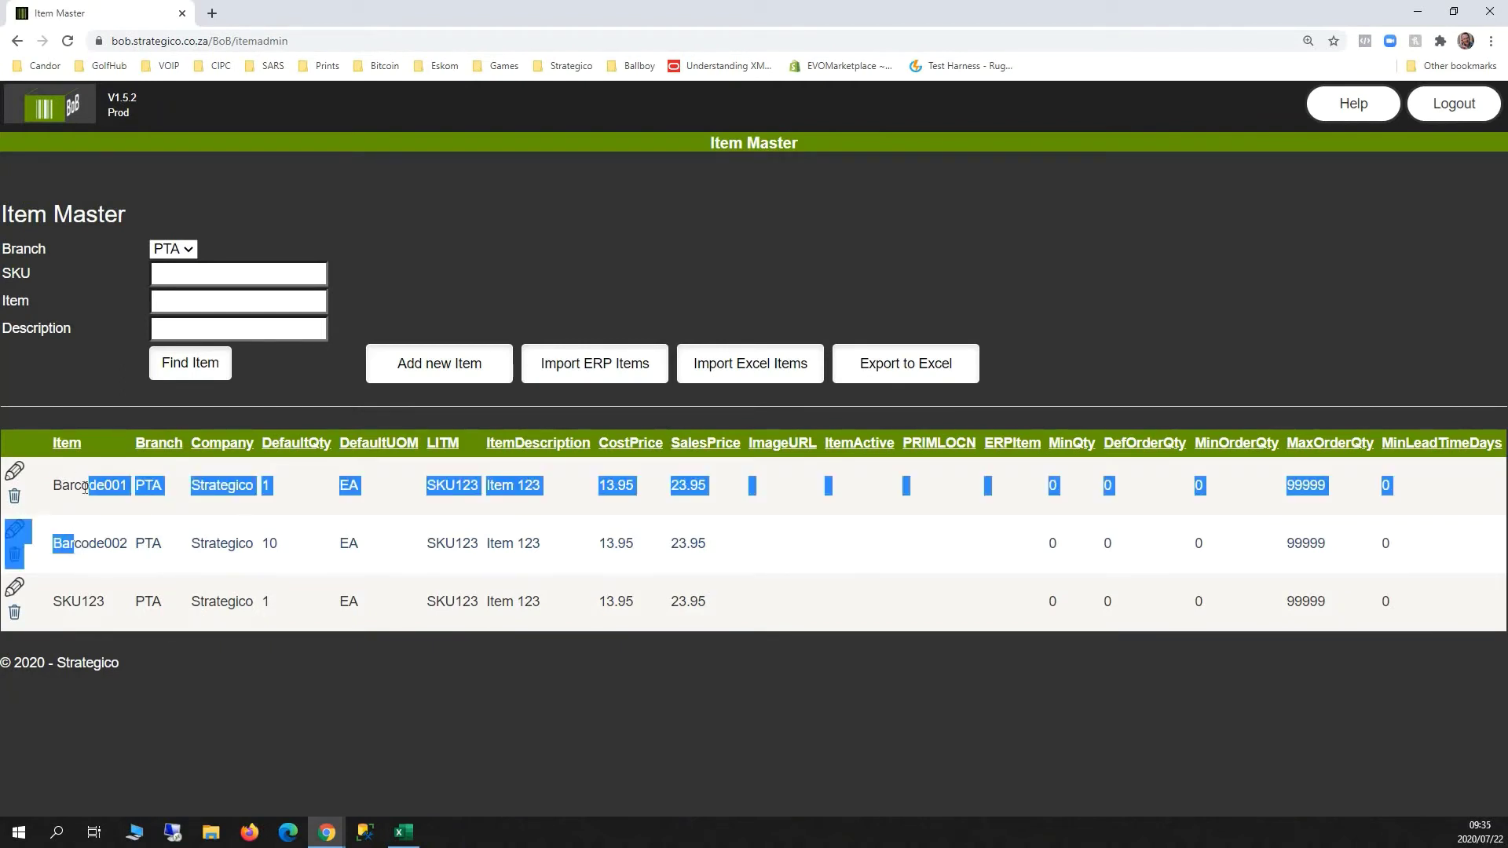
{"action": "left_click", "coordinate": [85, 506]}
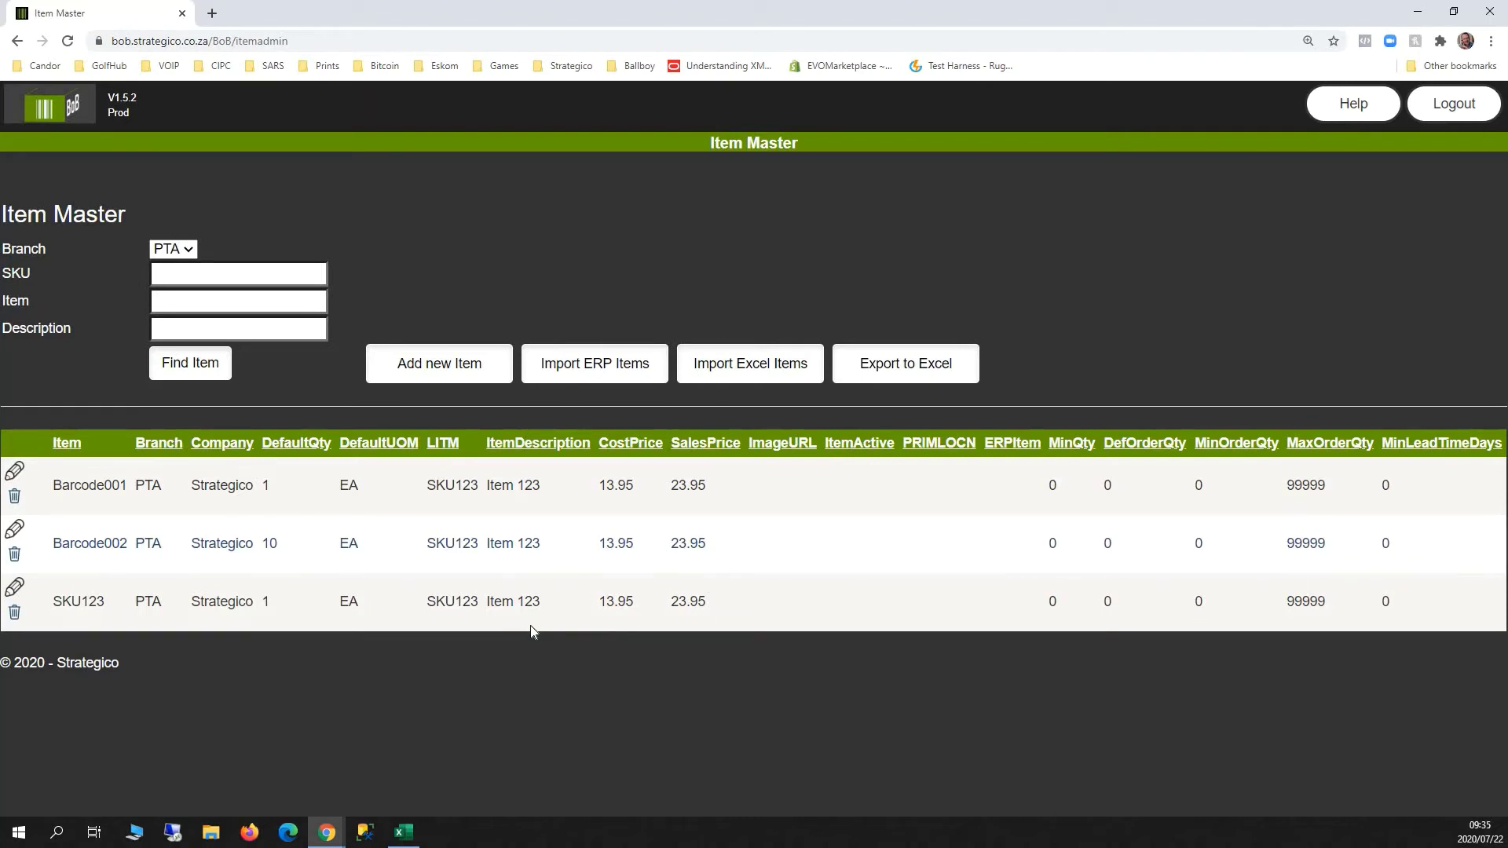
- Start adding a new item and submit SKU124 as its item code
{"action": "left_click", "coordinate": [452, 371]}
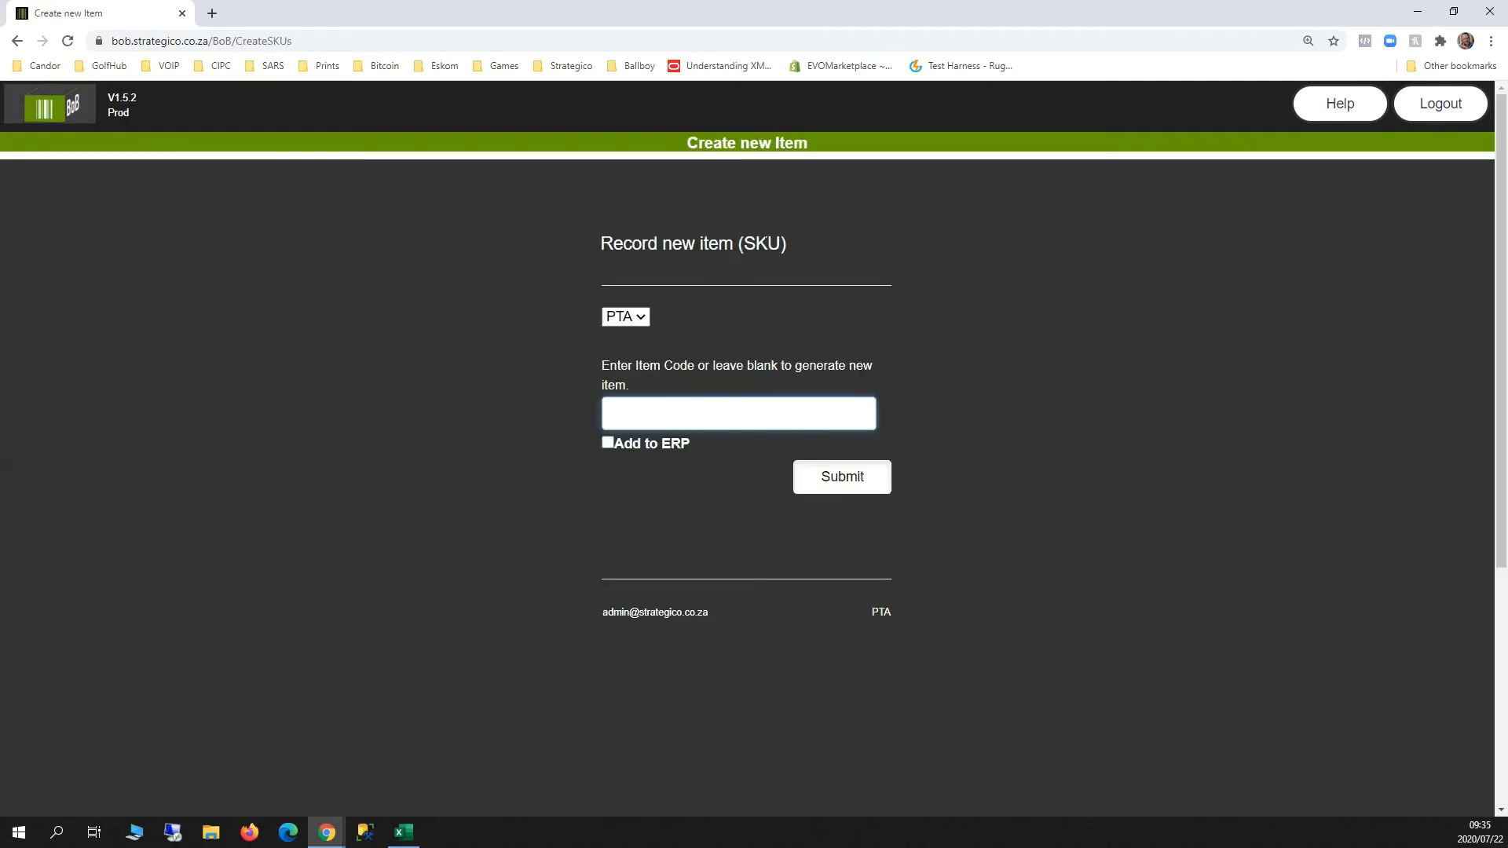
{"action": "double_click", "coordinate": [747, 277]}
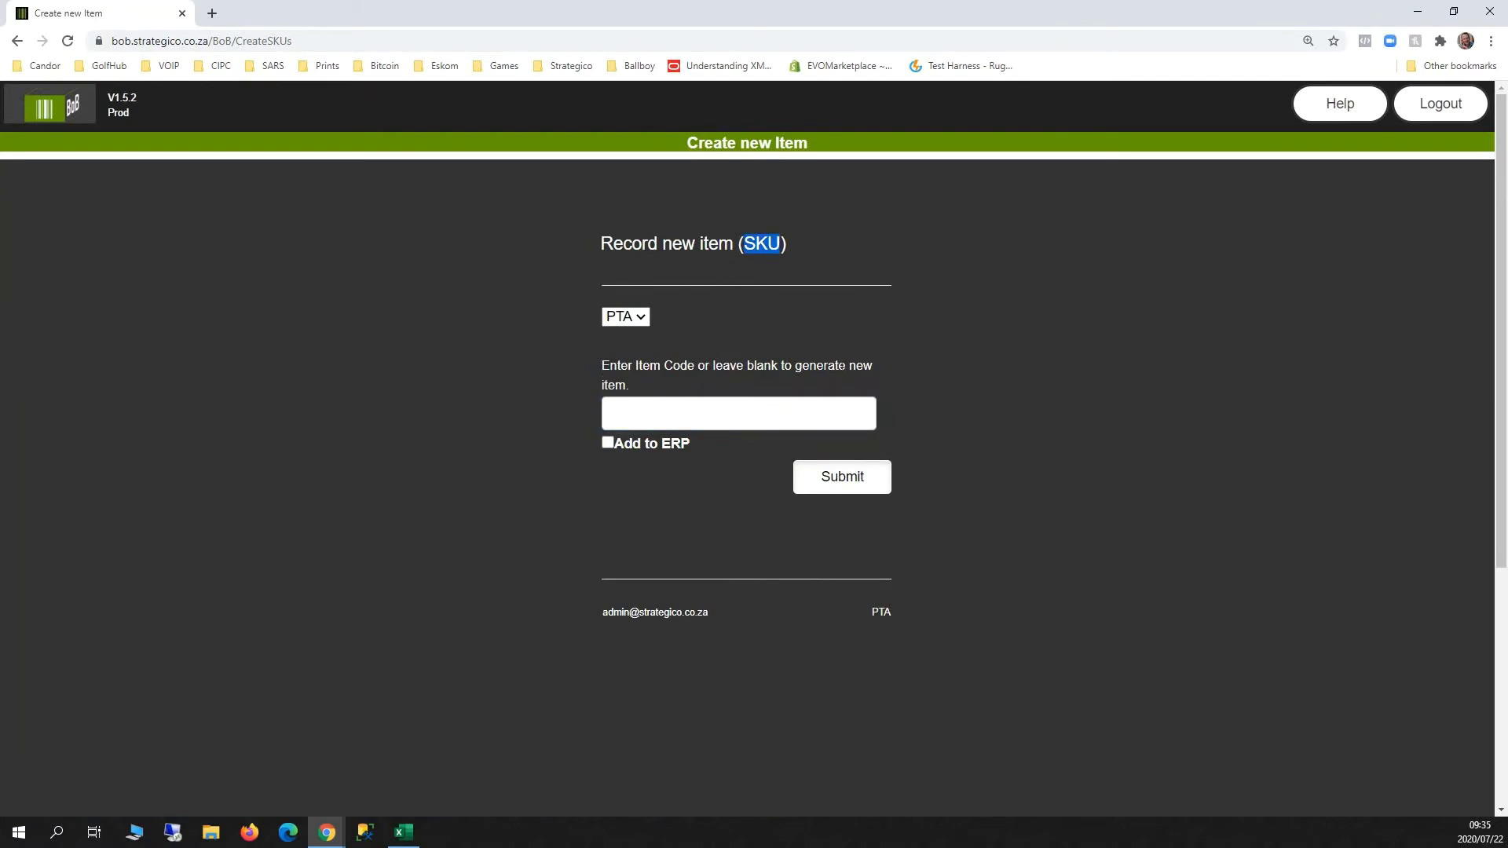
{"action": "left_click", "coordinate": [719, 422]}
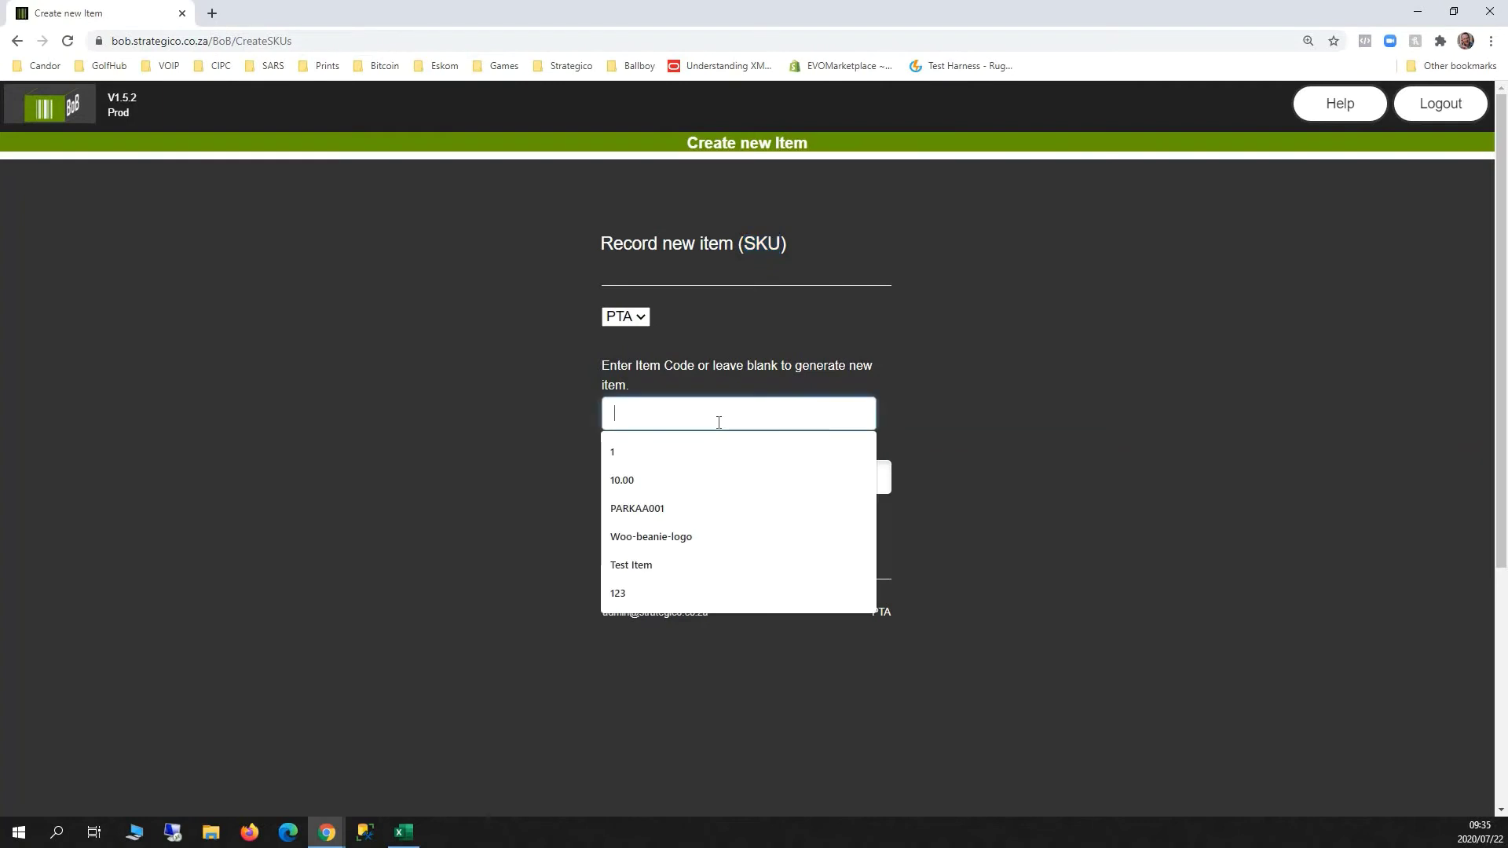
{"action": "type", "text": "SKU124"}
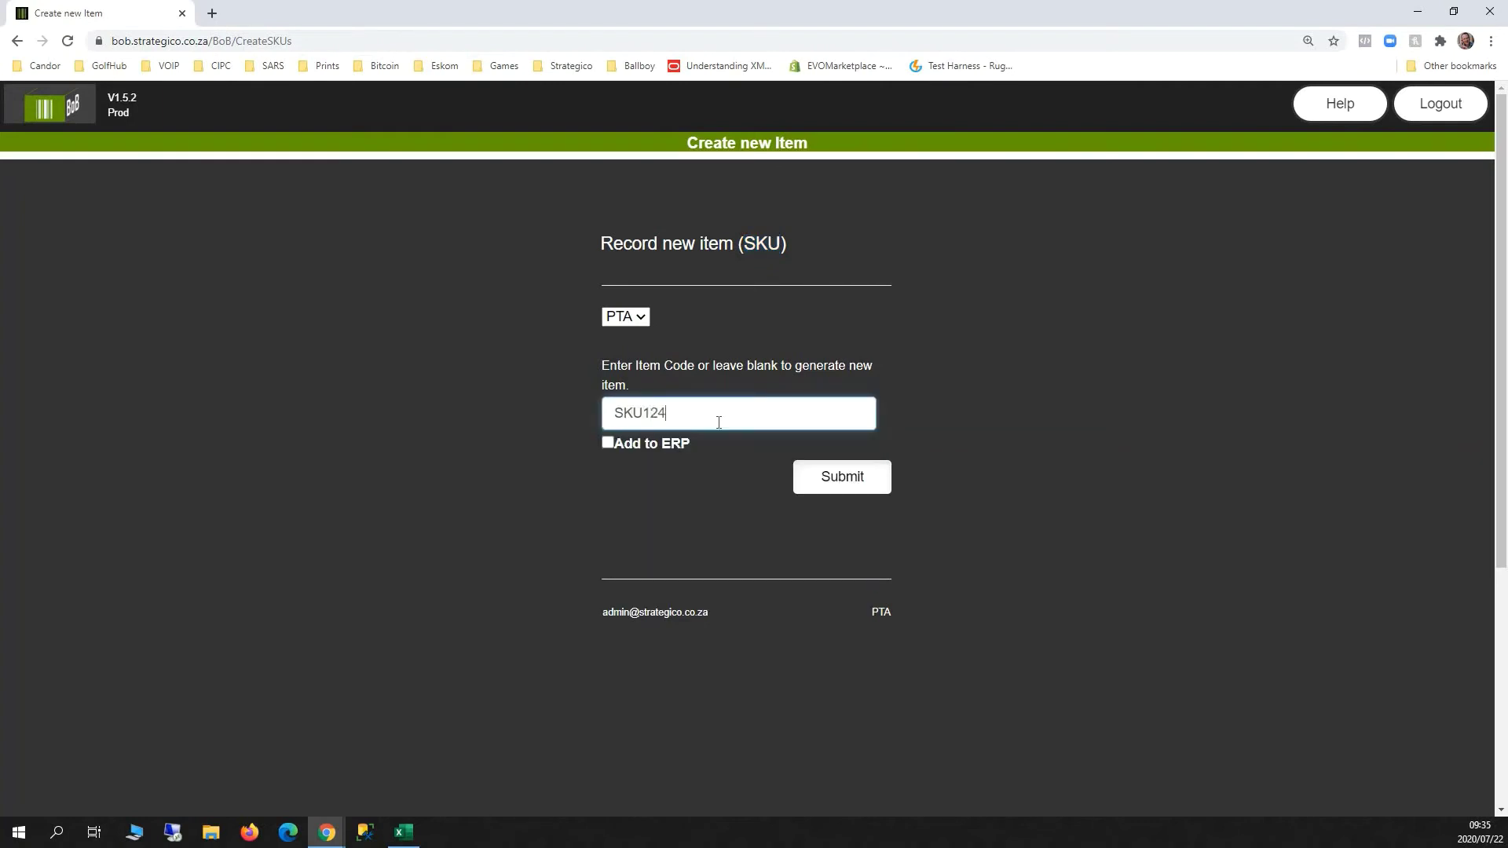
{"action": "left_click", "coordinate": [841, 479]}
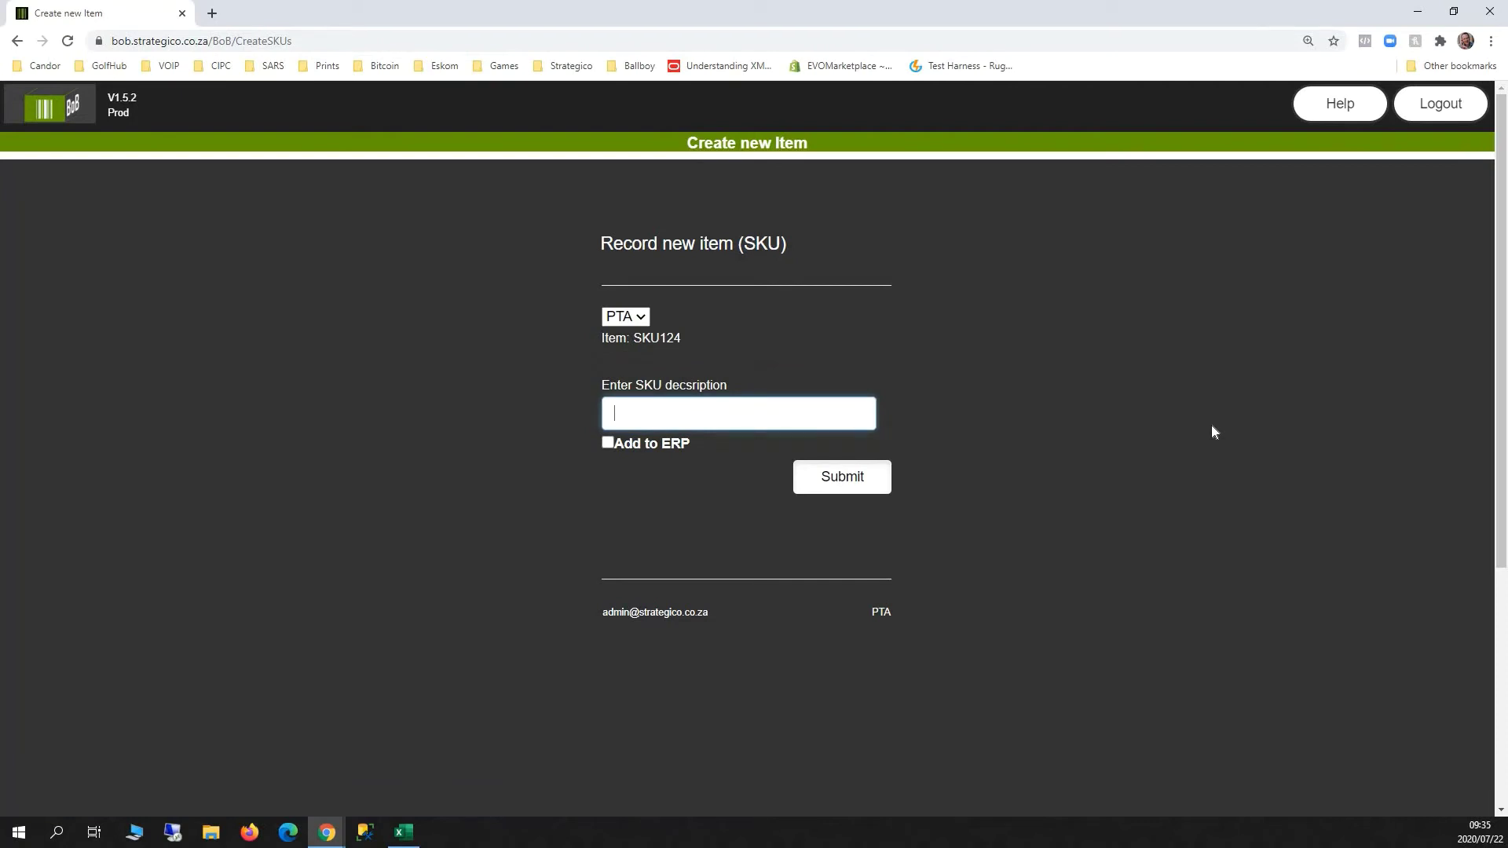
- Switch to the TemplateItemMaster_V01.xlsx workbook in Excel, copy the first item's description, and return to the item form in the browser
{"action": "left_click", "coordinate": [403, 833]}
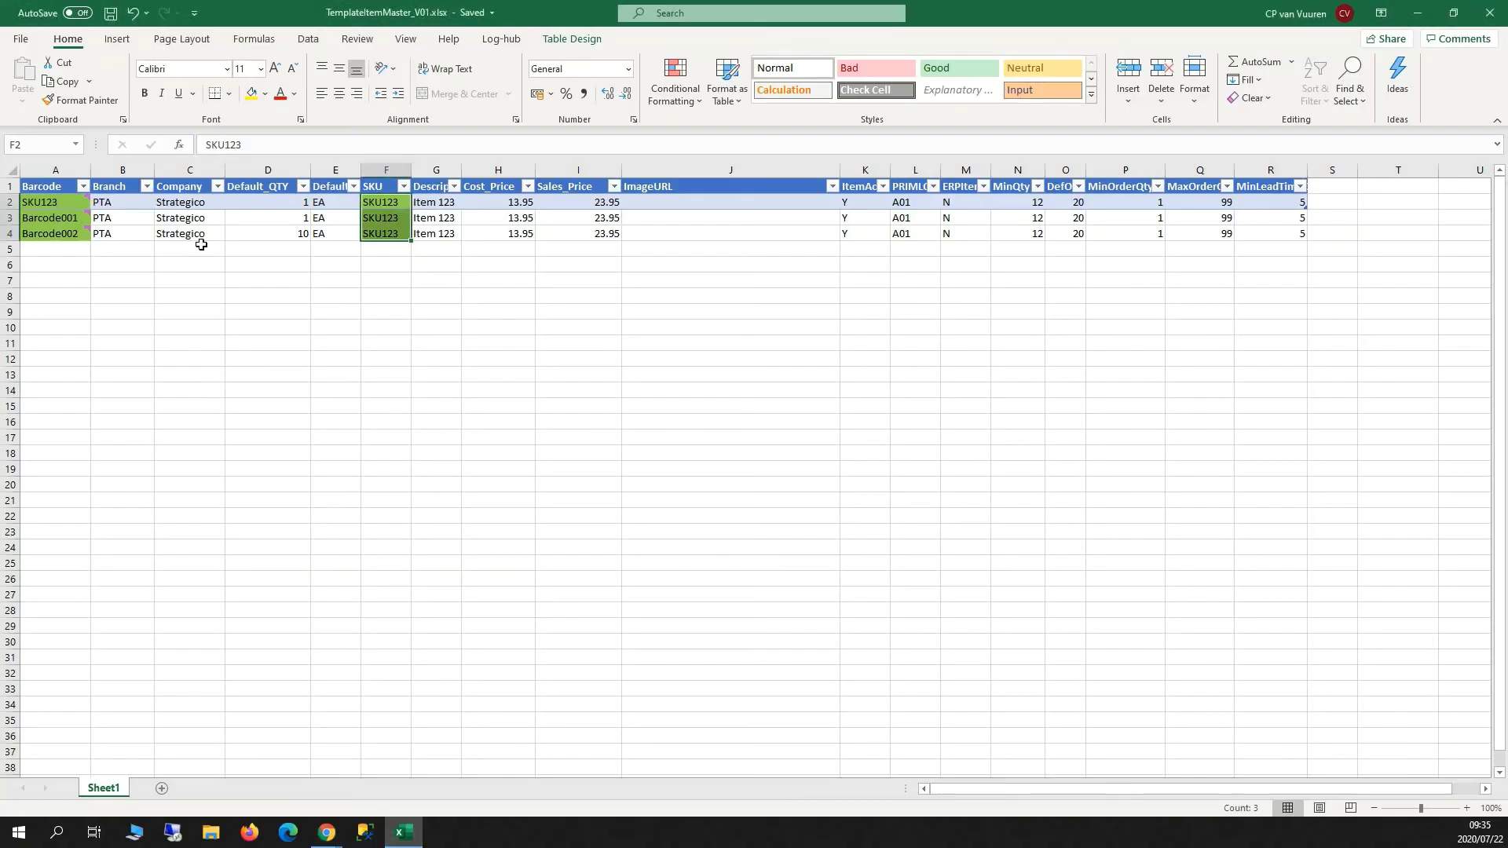
{"action": "left_click", "coordinate": [267, 359]}
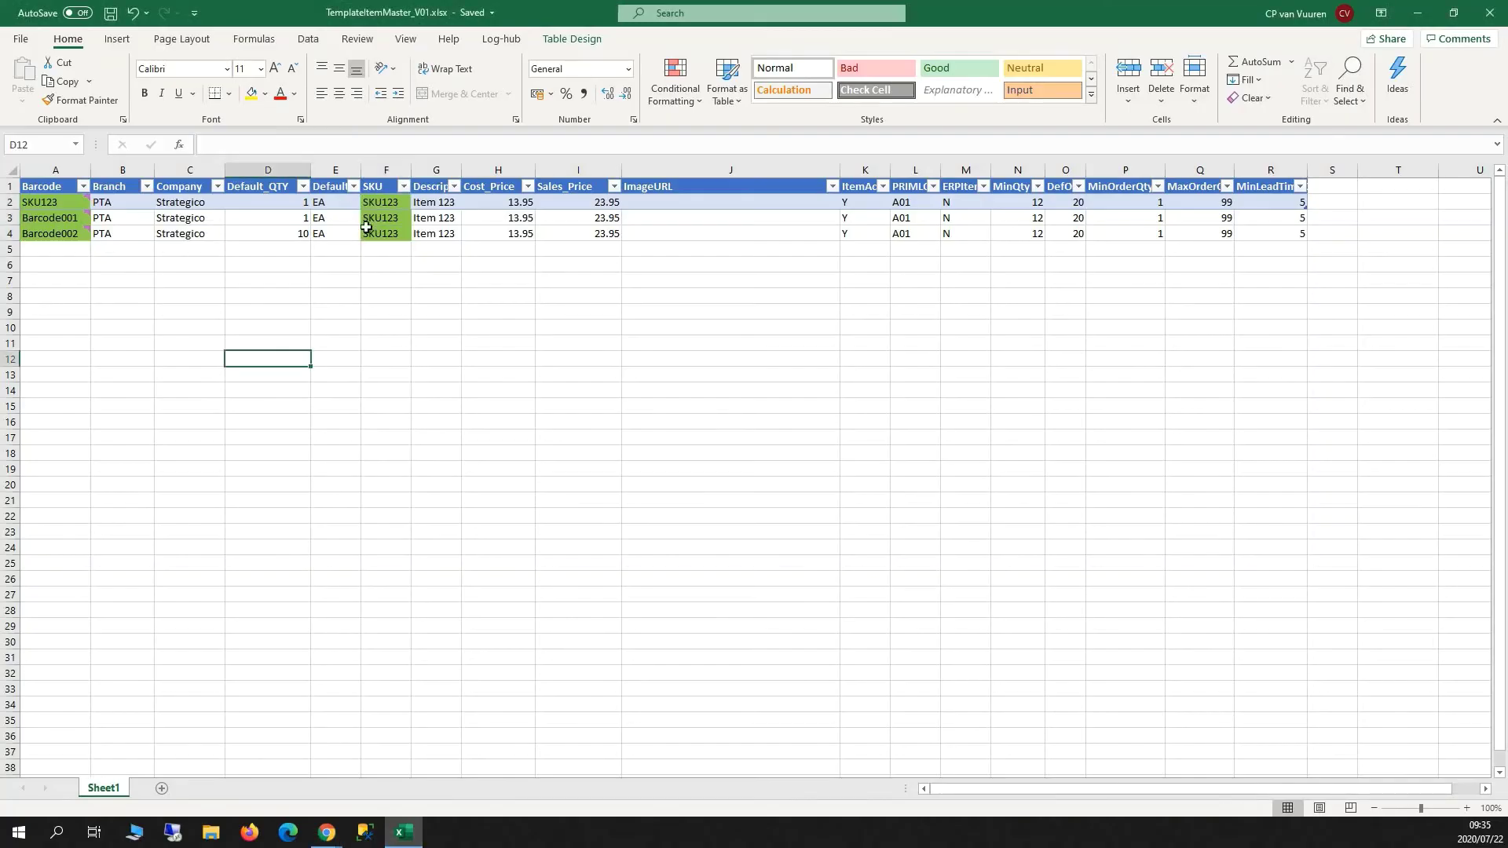
{"action": "left_click", "coordinate": [440, 203]}
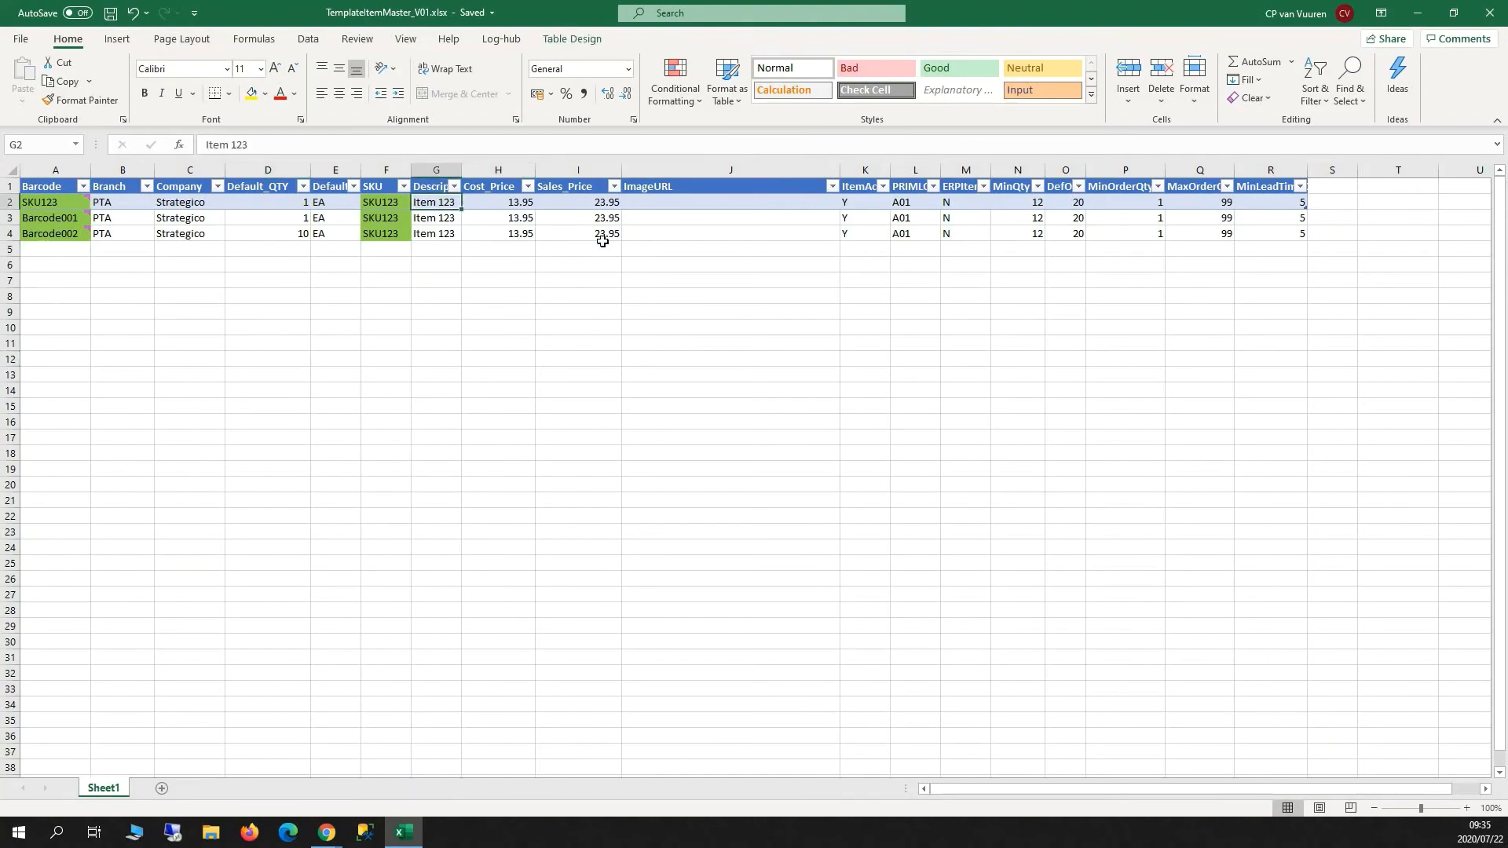
{"action": "key", "text": "ctrl+c"}
{"action": "key", "text": "alt+Tab"}
- Submit Item 124 as the new SKU's description and 23.99 as its cost price per unit
{"action": "left_click", "coordinate": [695, 415]}
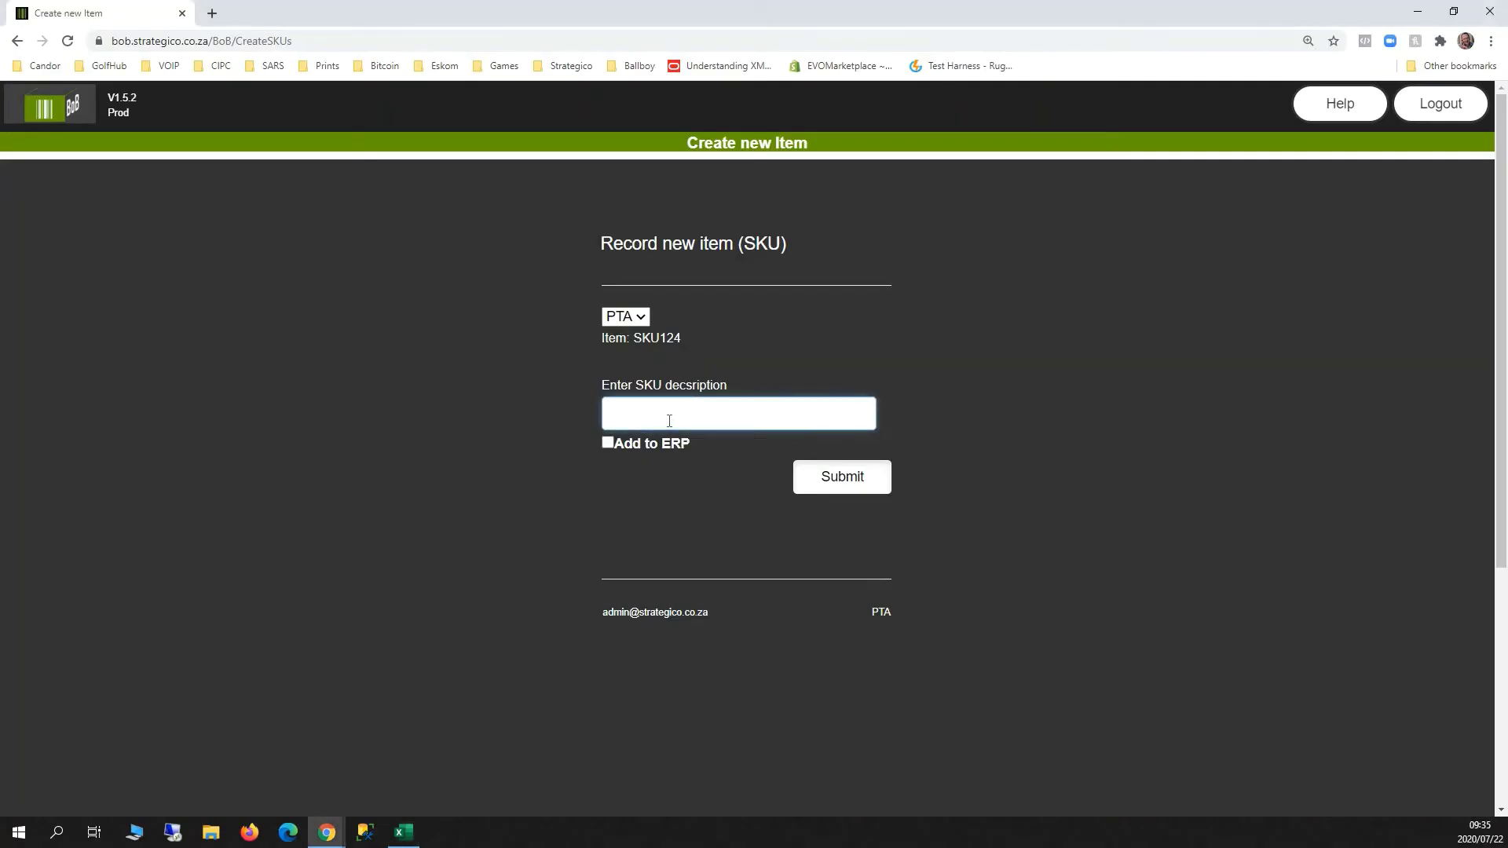
{"action": "key", "text": "ctrl+v"}
{"action": "key", "text": "BackSpace"}
{"action": "type", "text": "4"}
{"action": "left_click", "coordinate": [834, 479]}
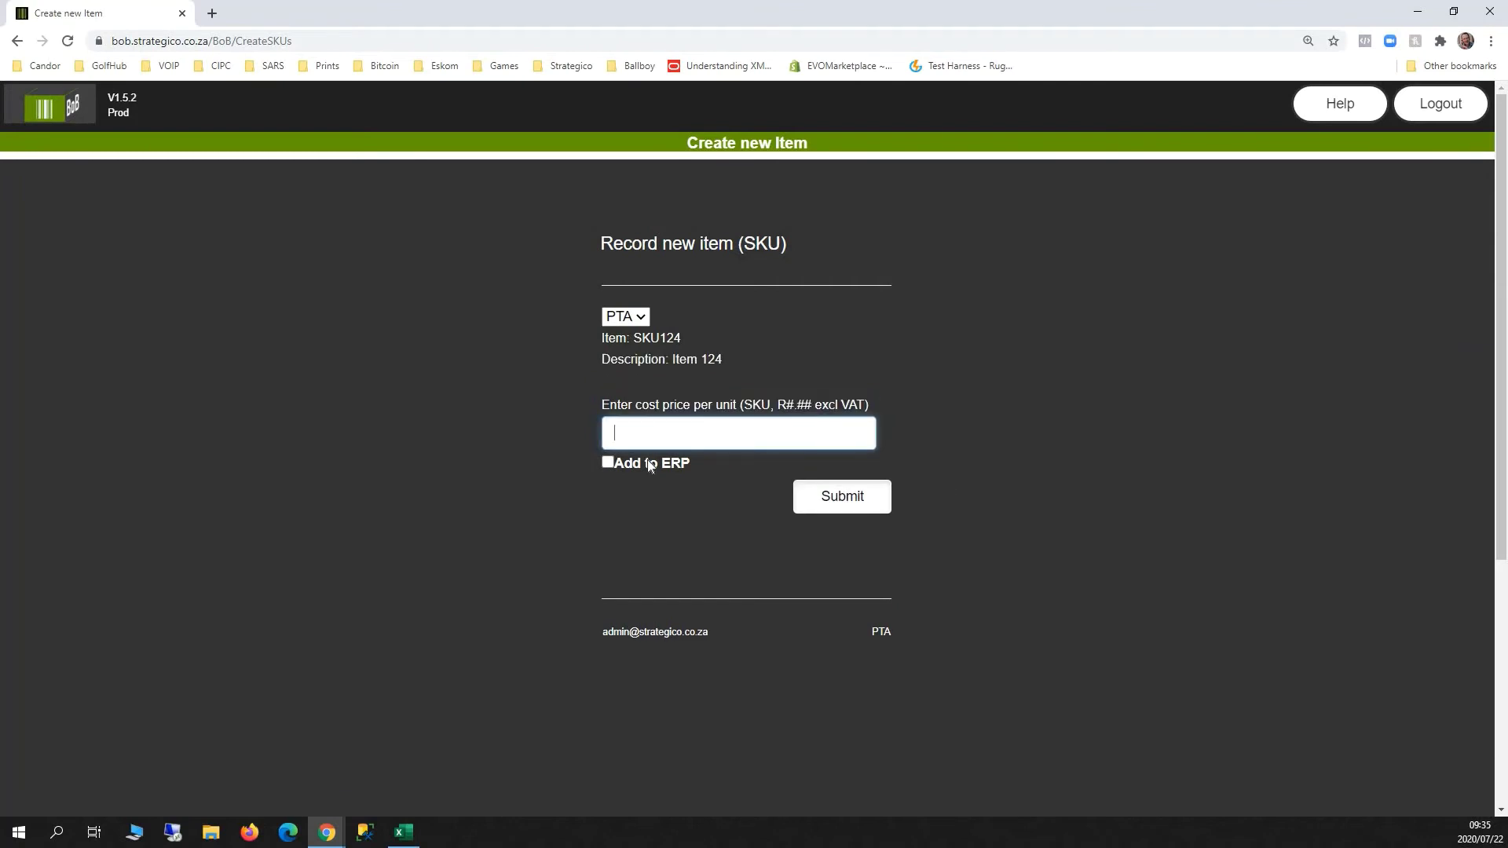
{"action": "type", "text": "23.99"}
{"action": "left_click", "coordinate": [845, 507]}
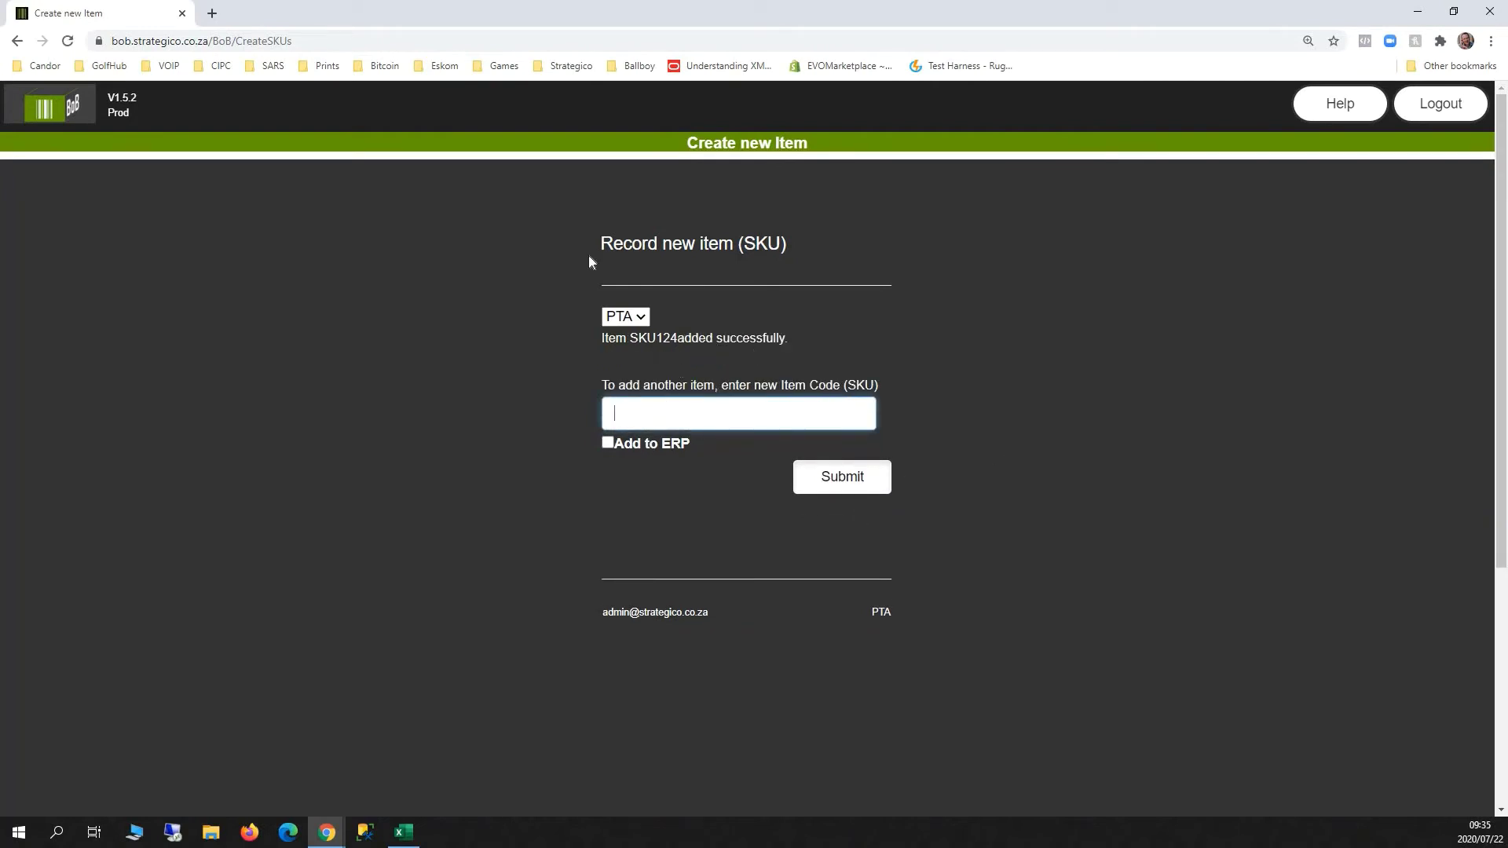
- Open the Item Master list through system administration and review the row for SKU124
{"action": "left_click", "coordinate": [71, 106]}
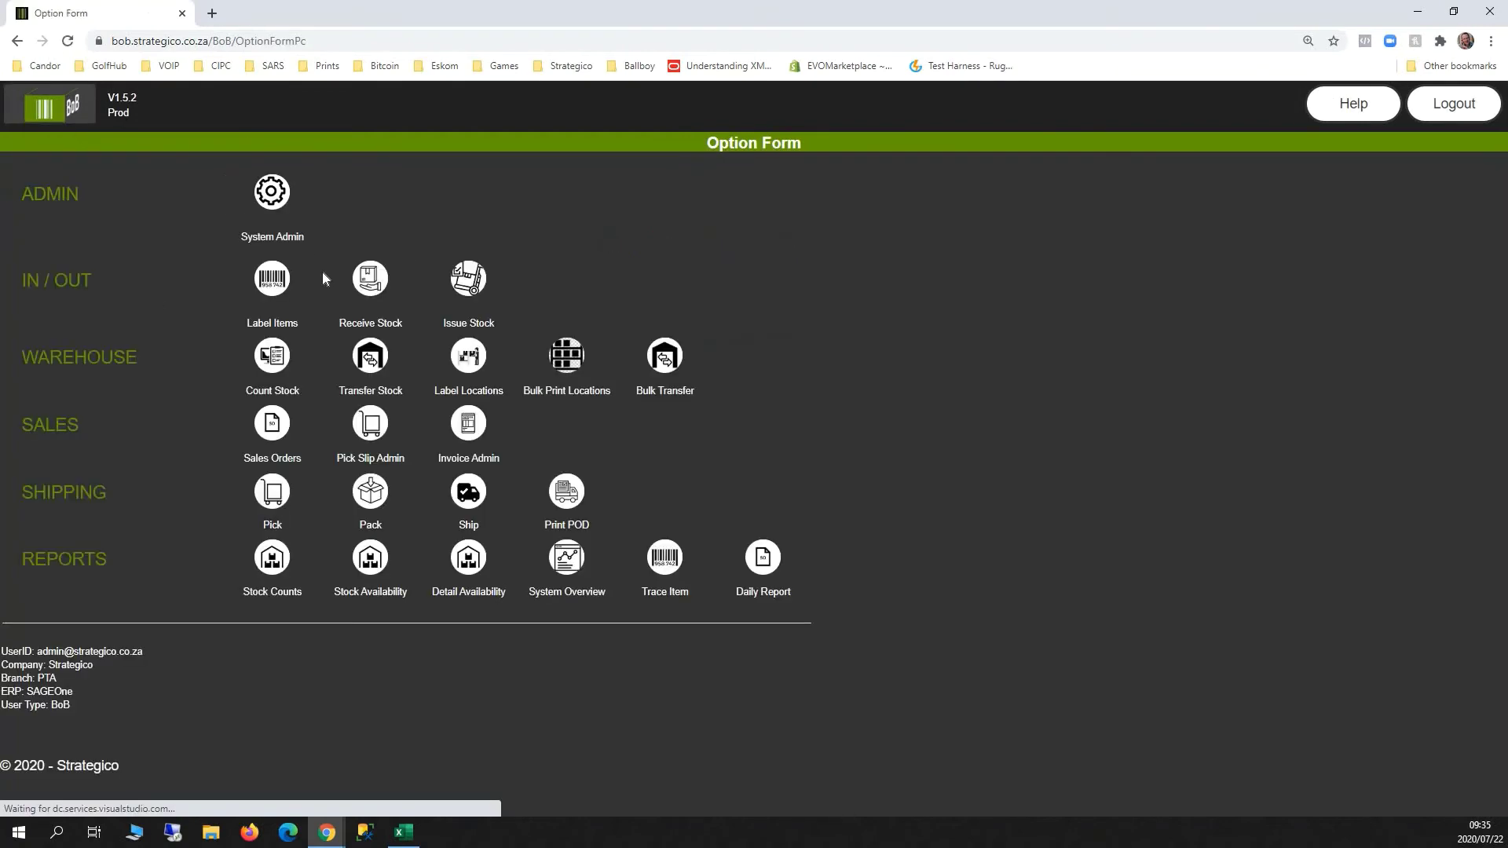
{"action": "left_click", "coordinate": [367, 203]}
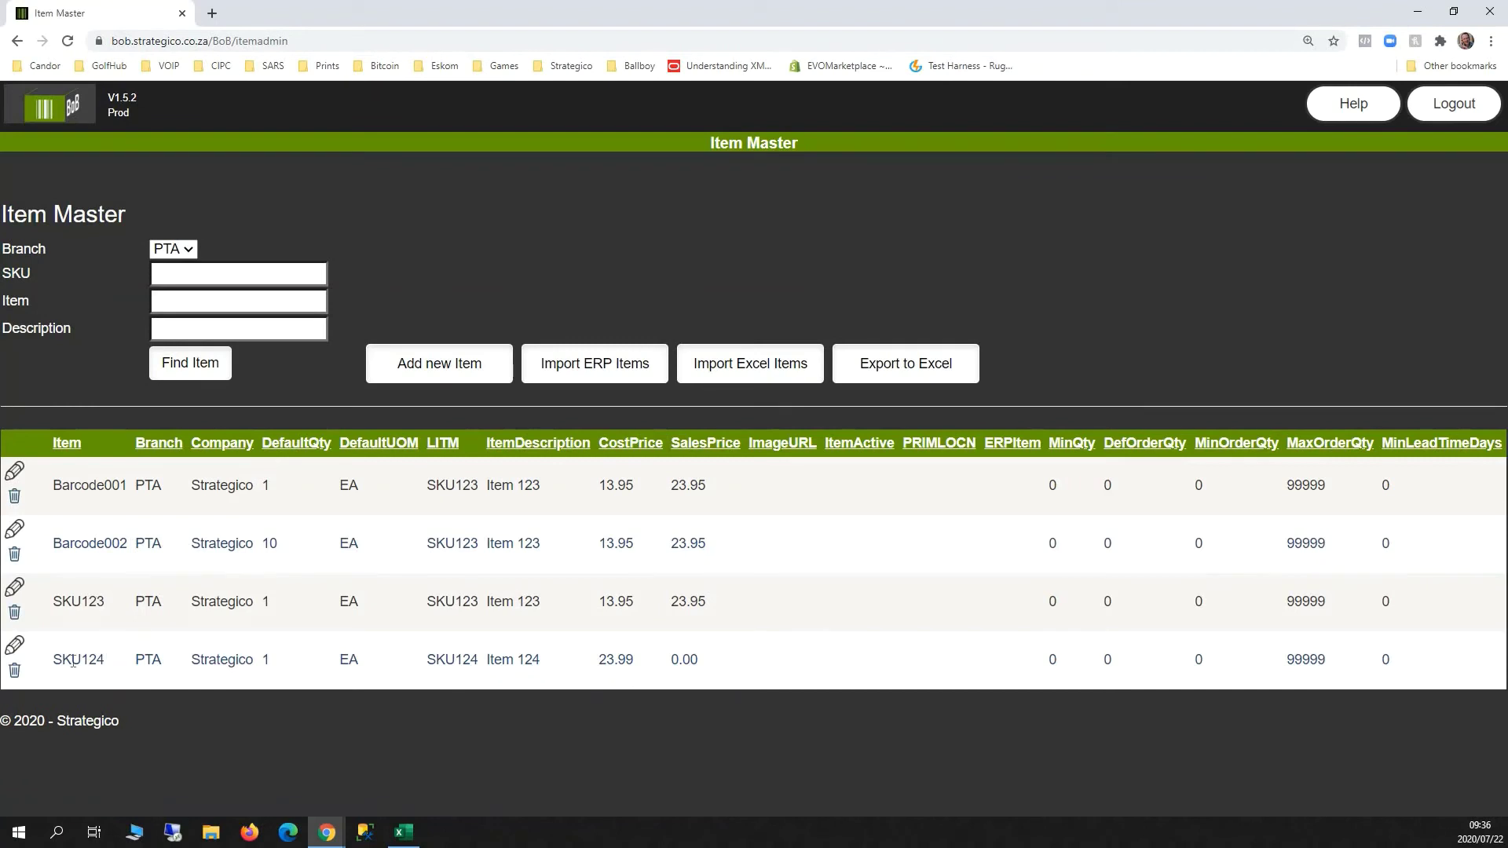
{"action": "left_click_drag", "start_coordinate": [128, 668], "coordinate": [62, 661]}
{"action": "left_click_drag", "start_coordinate": [297, 670], "coordinate": [453, 650]}
{"action": "double_click", "coordinate": [453, 652]}
- Open Receive Stock from the main options and submit Barcode003 as the scanned item number
{"action": "left_click", "coordinate": [65, 122]}
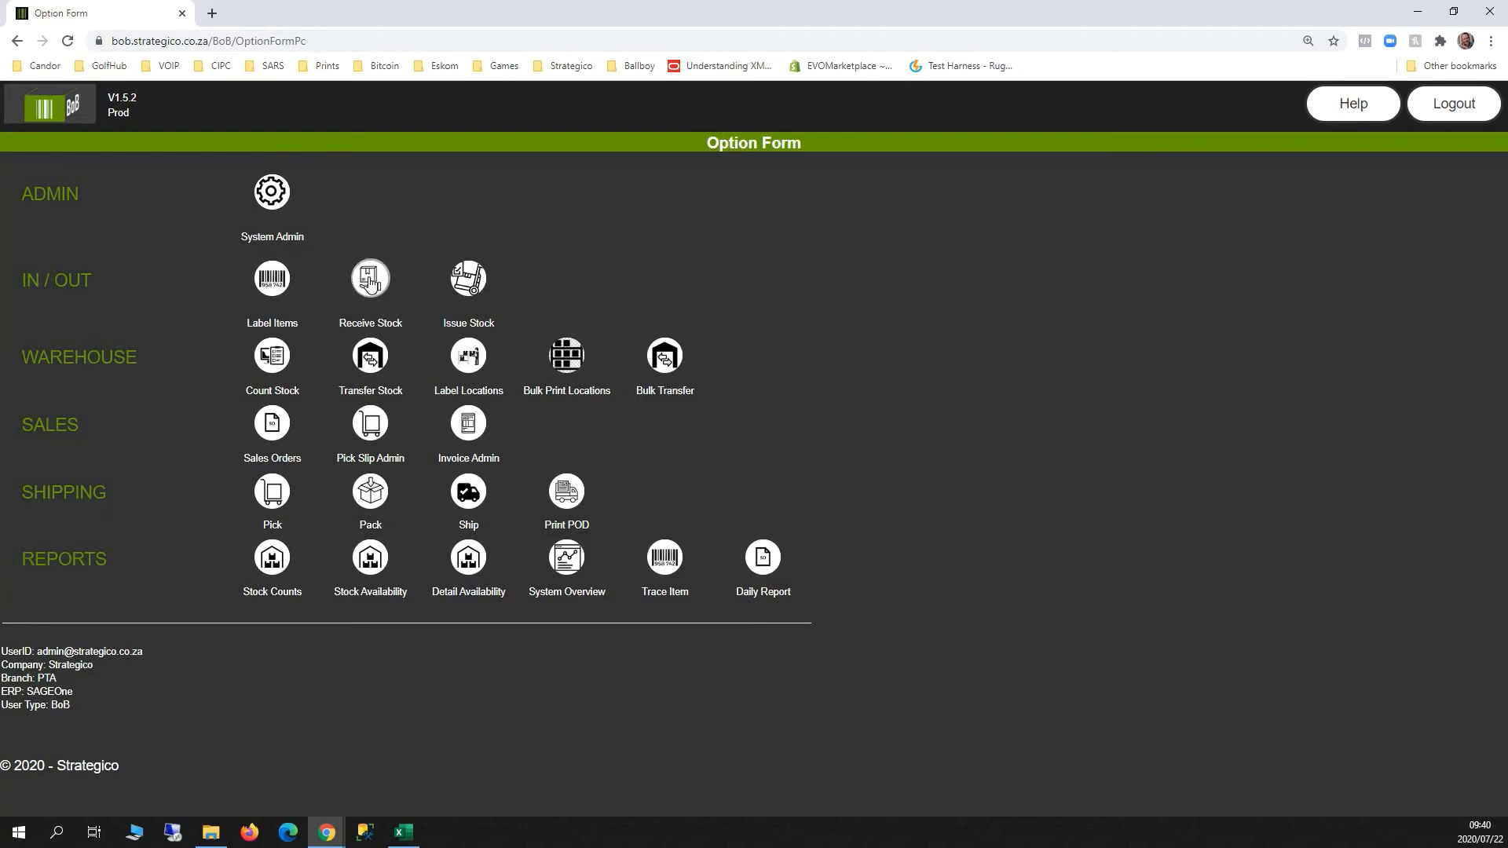
{"action": "left_click", "coordinate": [372, 279]}
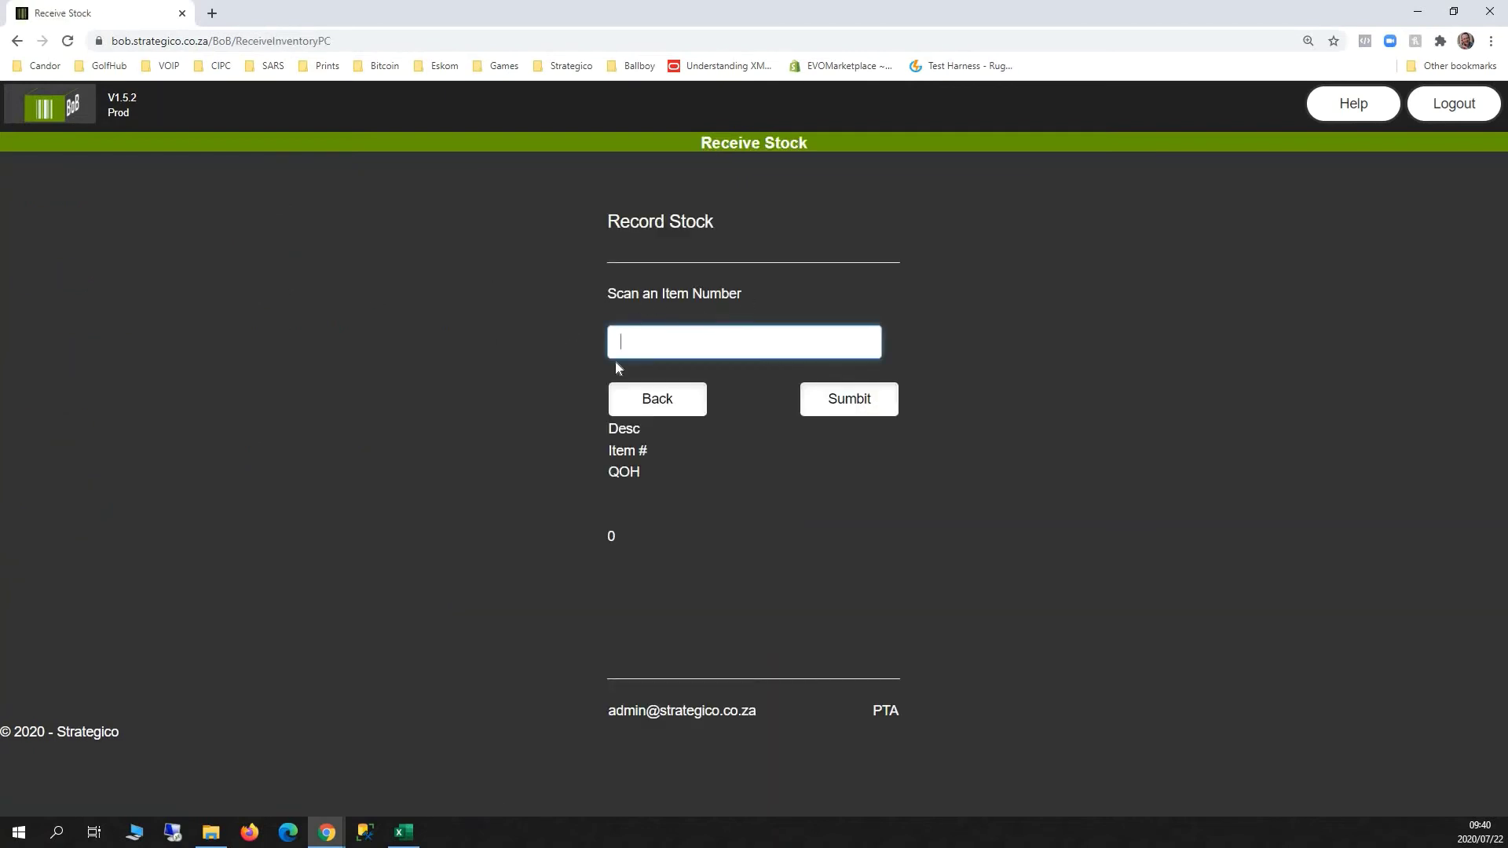
{"action": "type", "text": "Bar"}
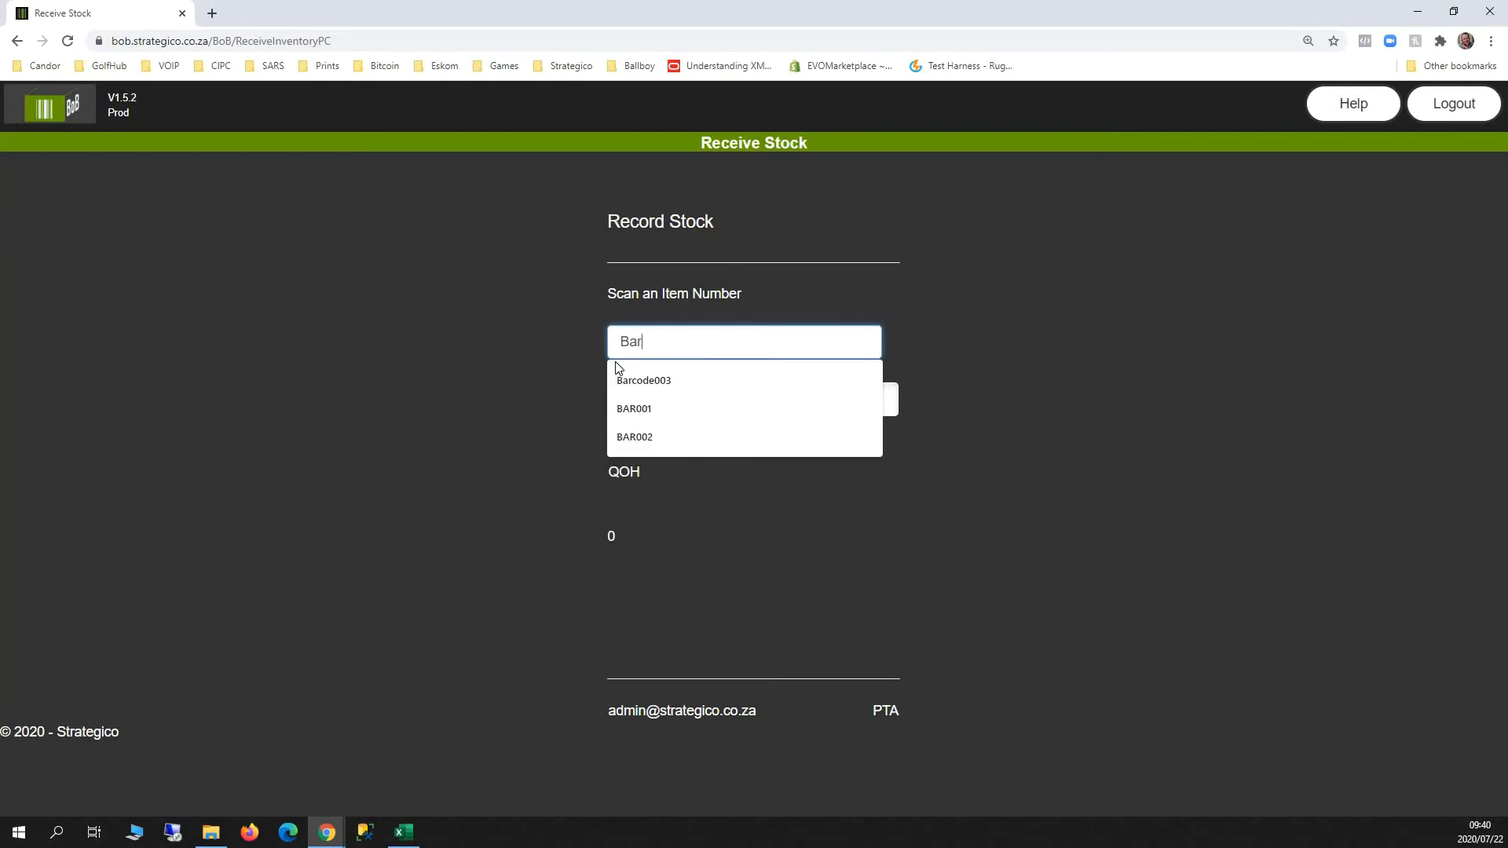
{"action": "type", "text": "code003"}
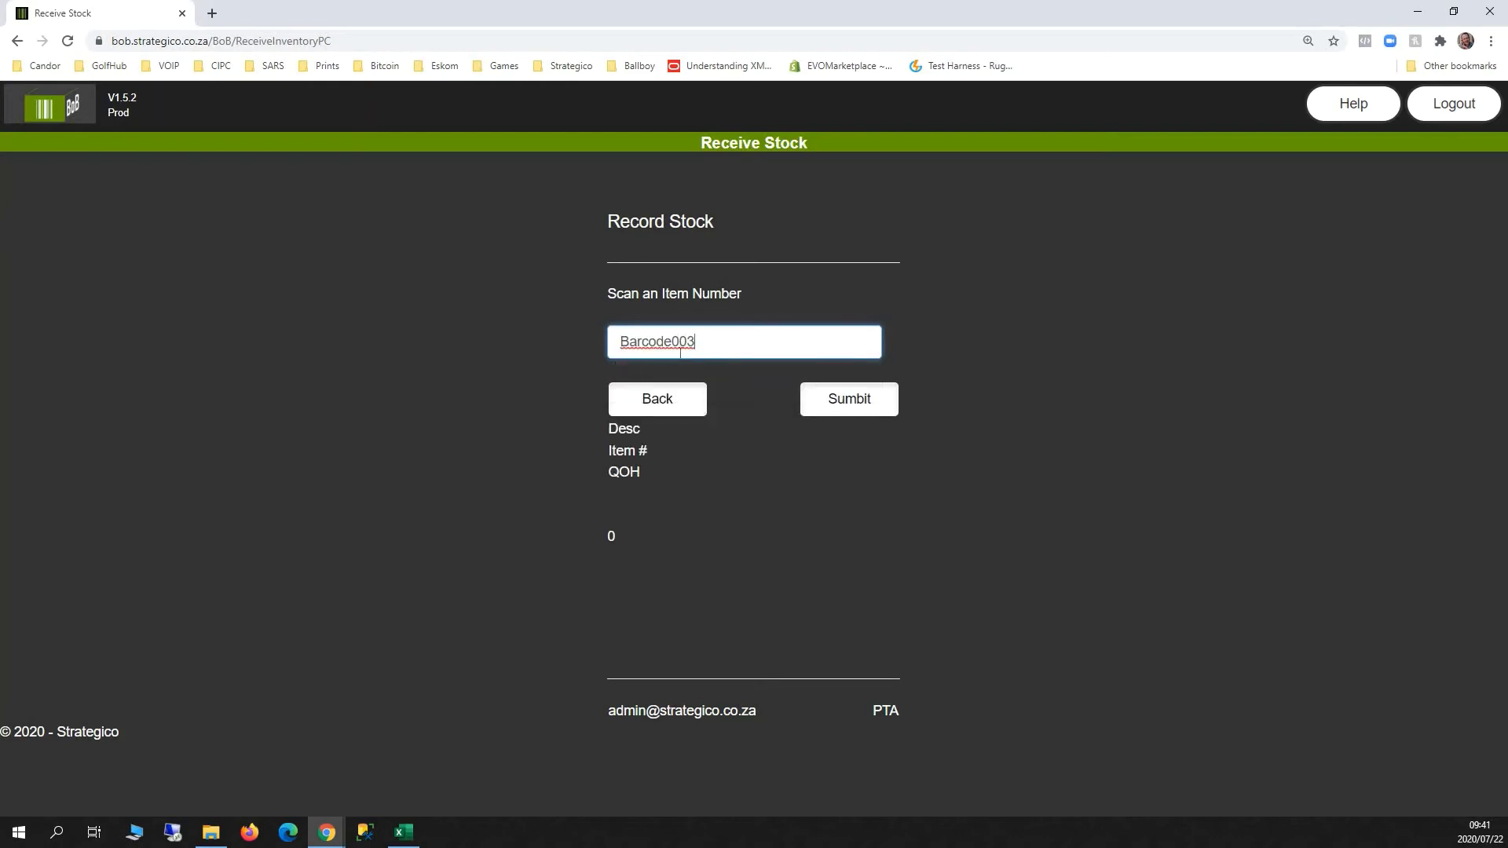
{"action": "left_click", "coordinate": [859, 404]}
- Open Item Admin in system administration and check which SKU and description Barcode003 is linked to
{"action": "left_click", "coordinate": [78, 112]}
{"action": "left_click", "coordinate": [266, 200]}
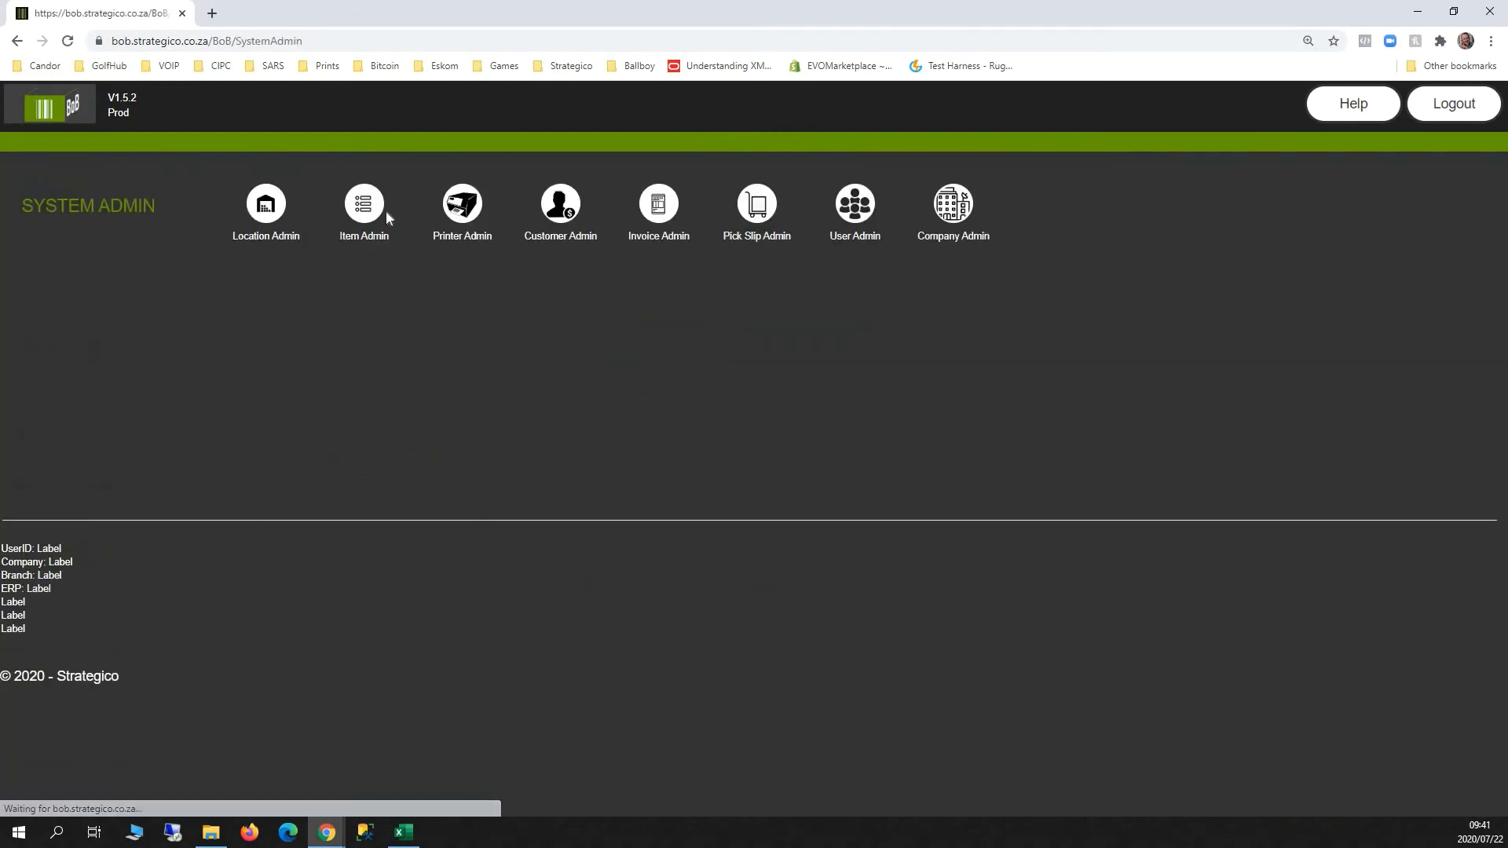
{"action": "left_click", "coordinate": [362, 211]}
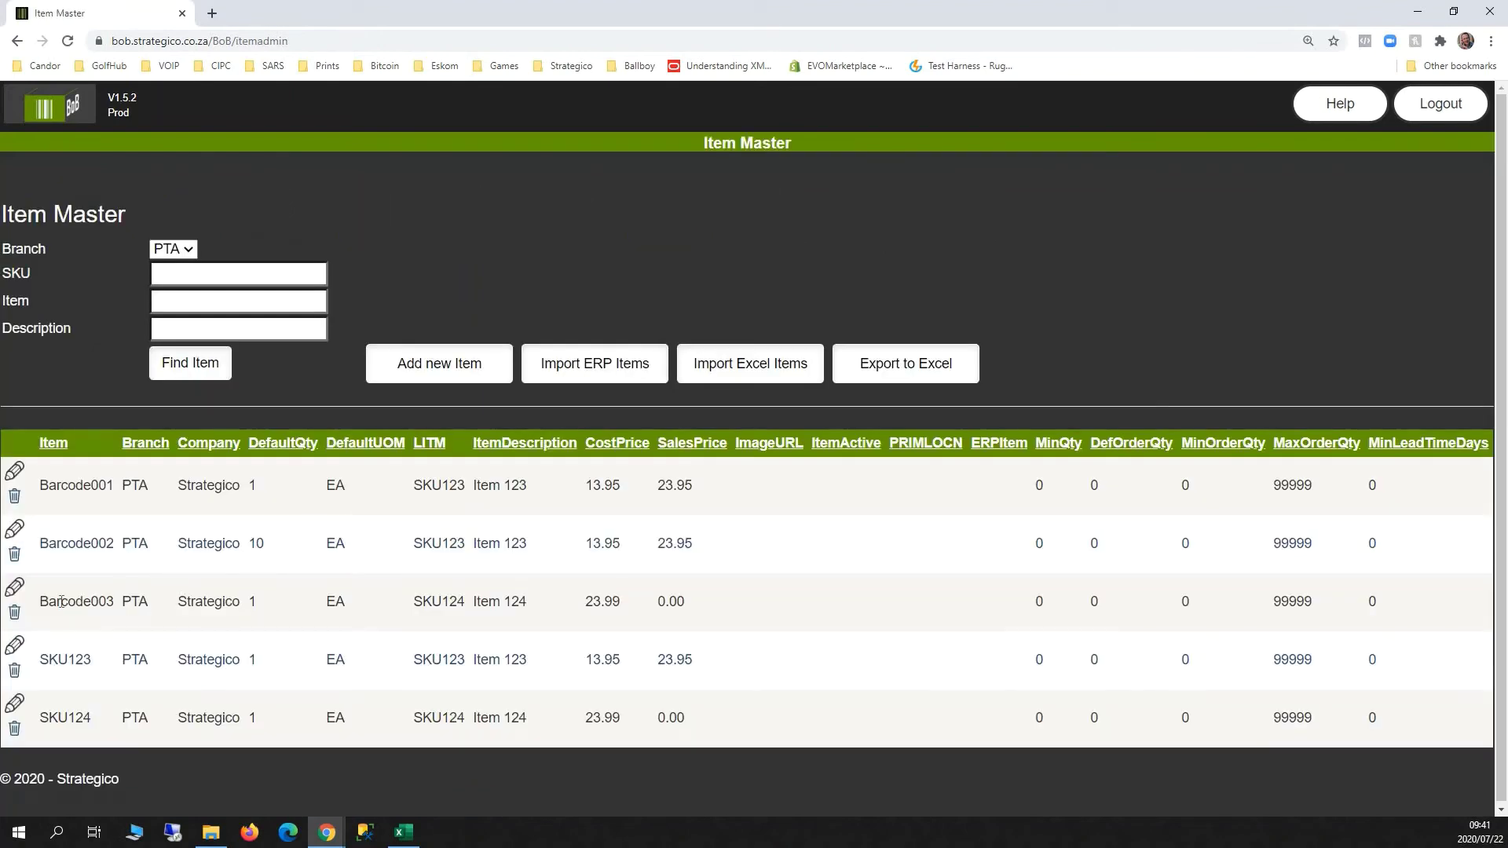
{"action": "left_click_drag", "start_coordinate": [59, 601], "coordinate": [511, 601]}
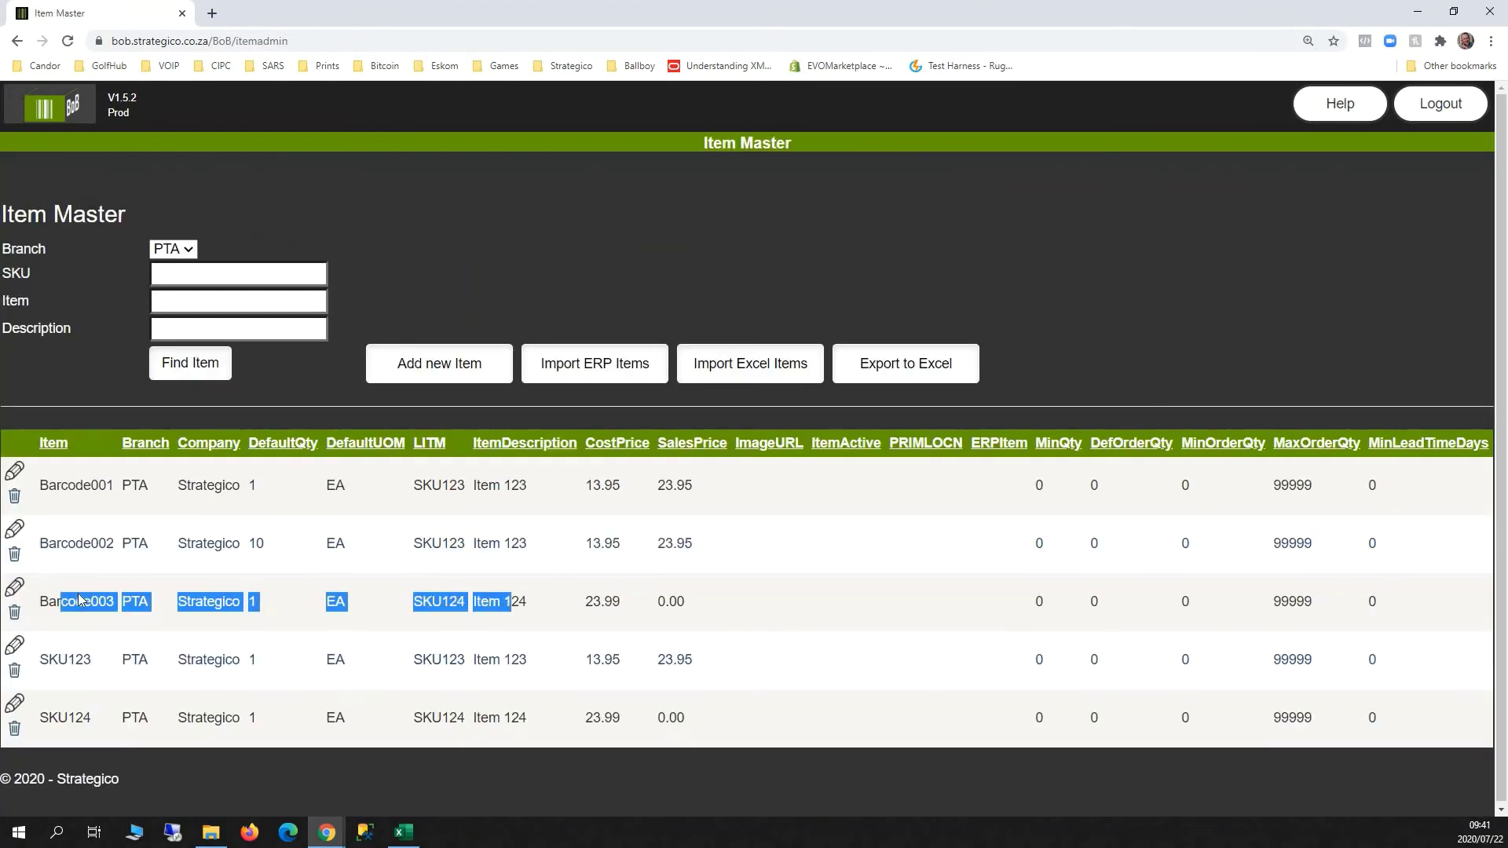
{"action": "left_click", "coordinate": [147, 602]}
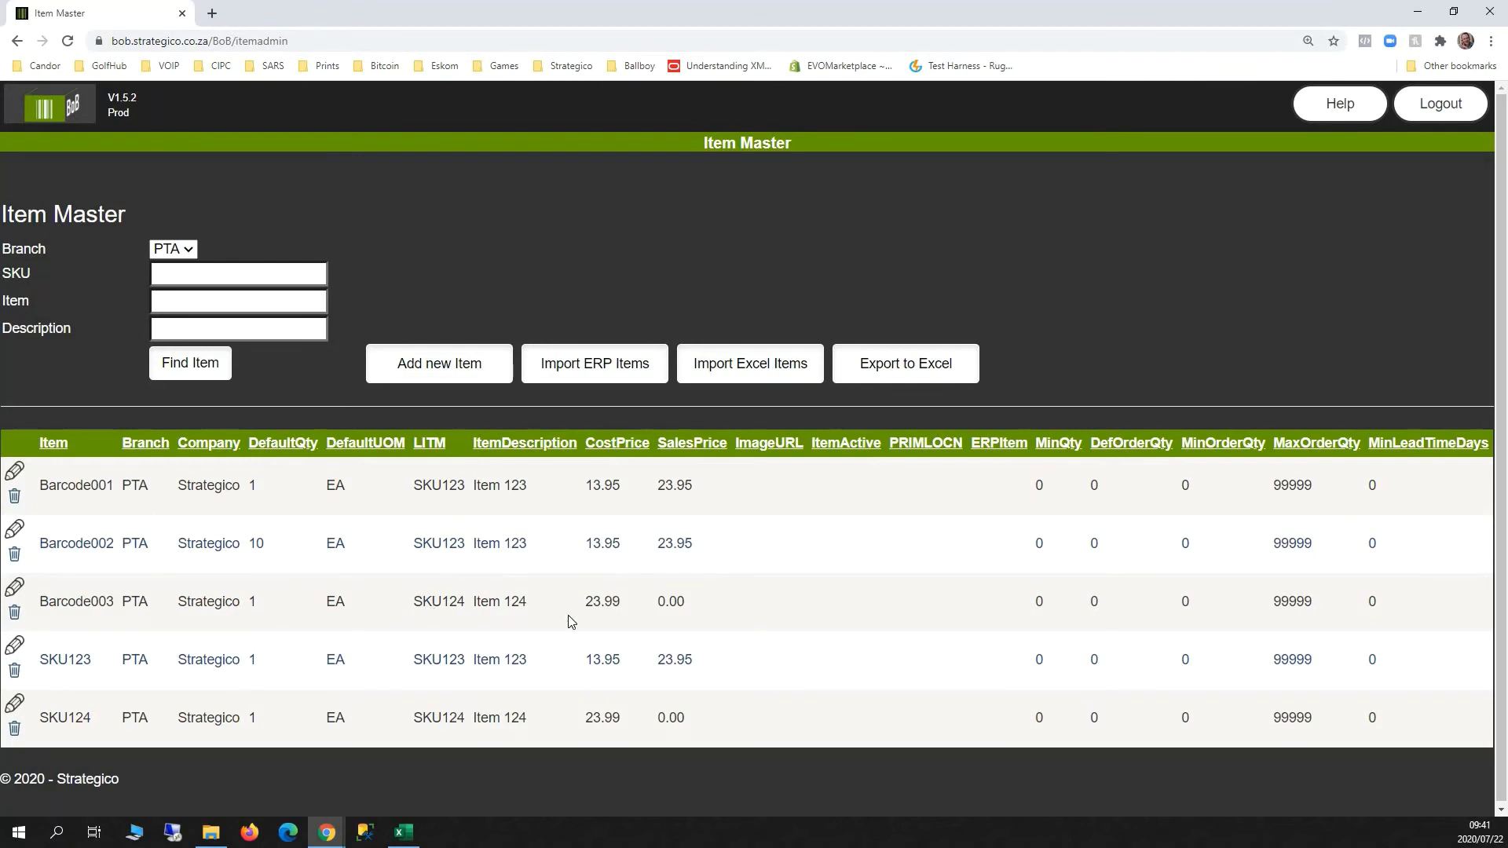
{"action": "double_click", "coordinate": [440, 603]}
{"action": "left_click", "coordinate": [480, 630]}
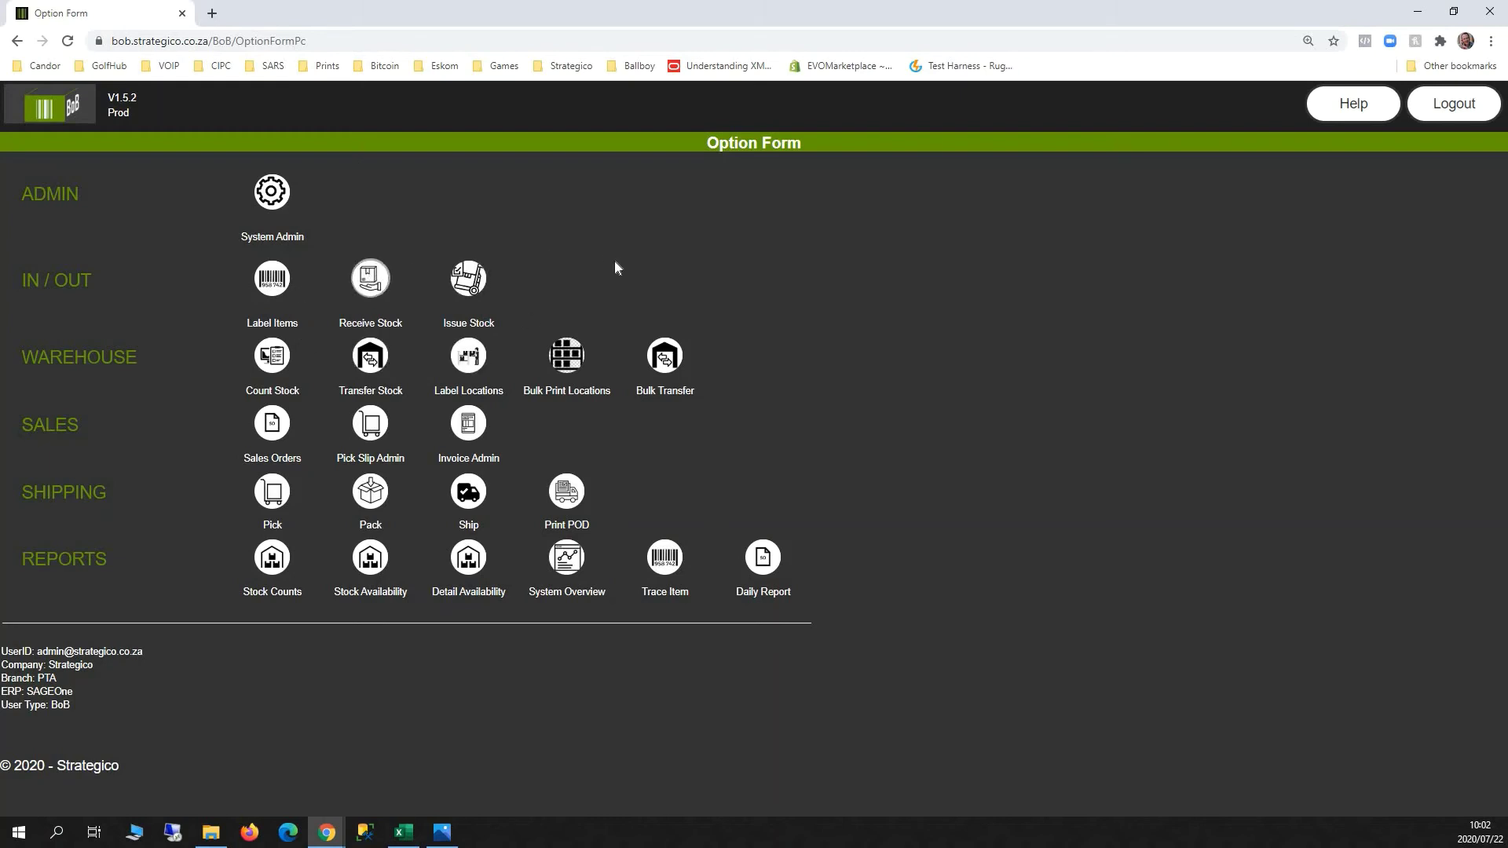
- Open Receive Stock again, submit Barcode003 as the item number, and check the matched description and item code
{"action": "left_click", "coordinate": [369, 278]}
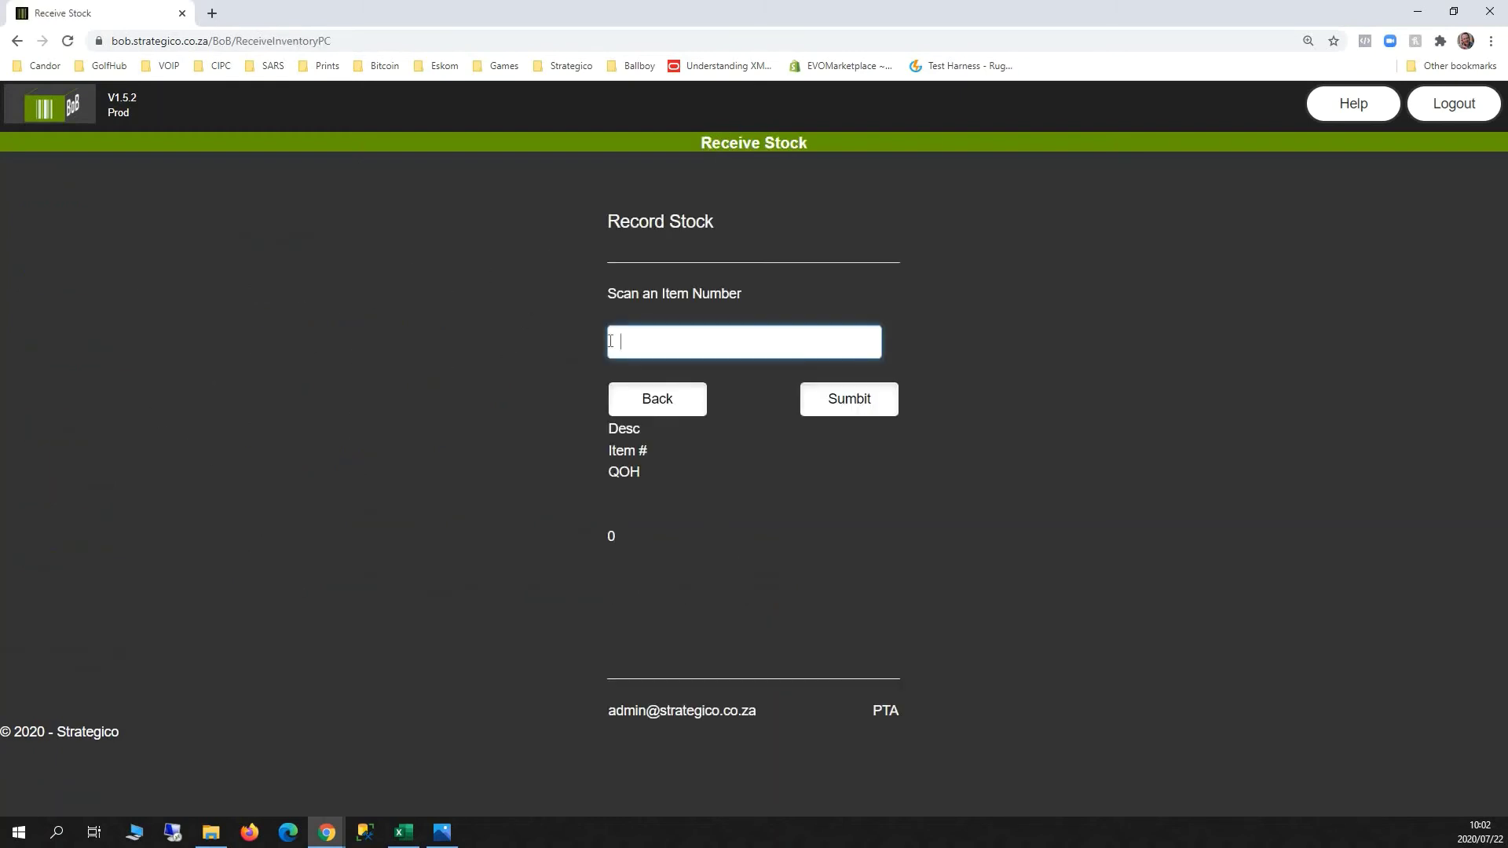
{"action": "type", "text": "Barco"}
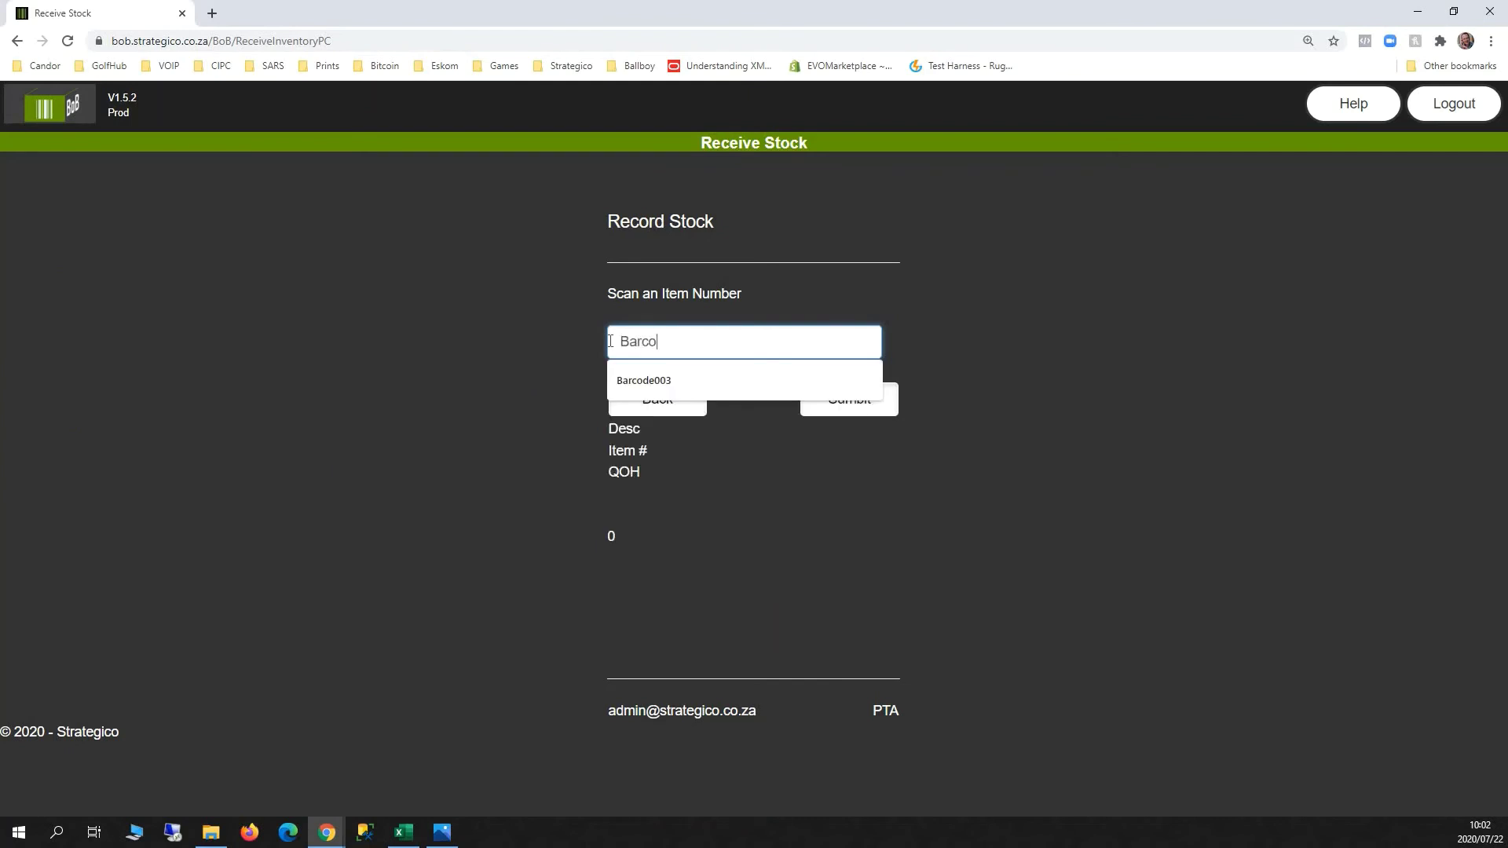
{"action": "type", "text": "de003"}
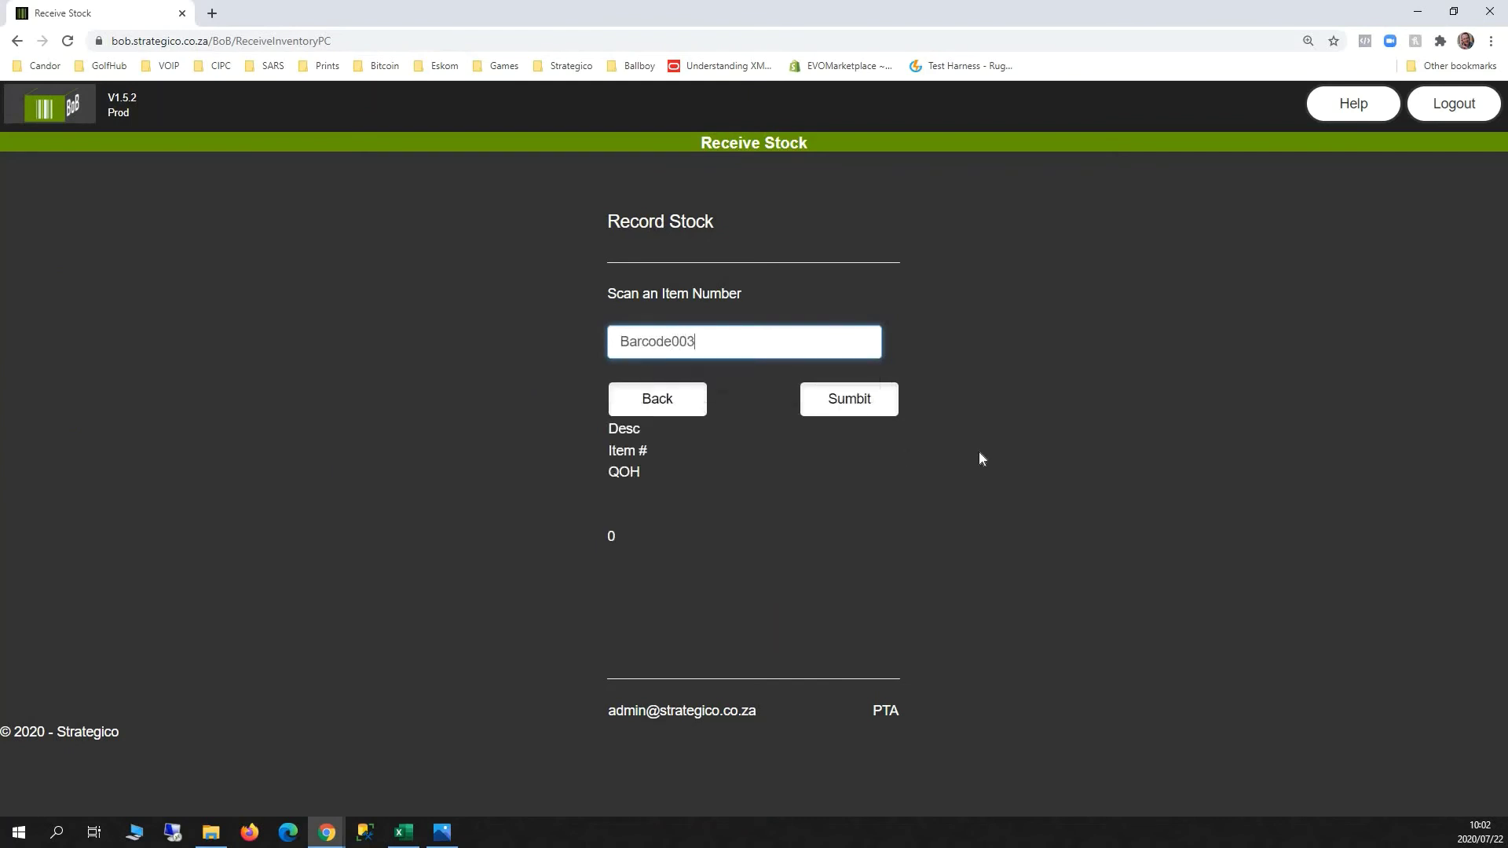
{"action": "left_click", "coordinate": [864, 405]}
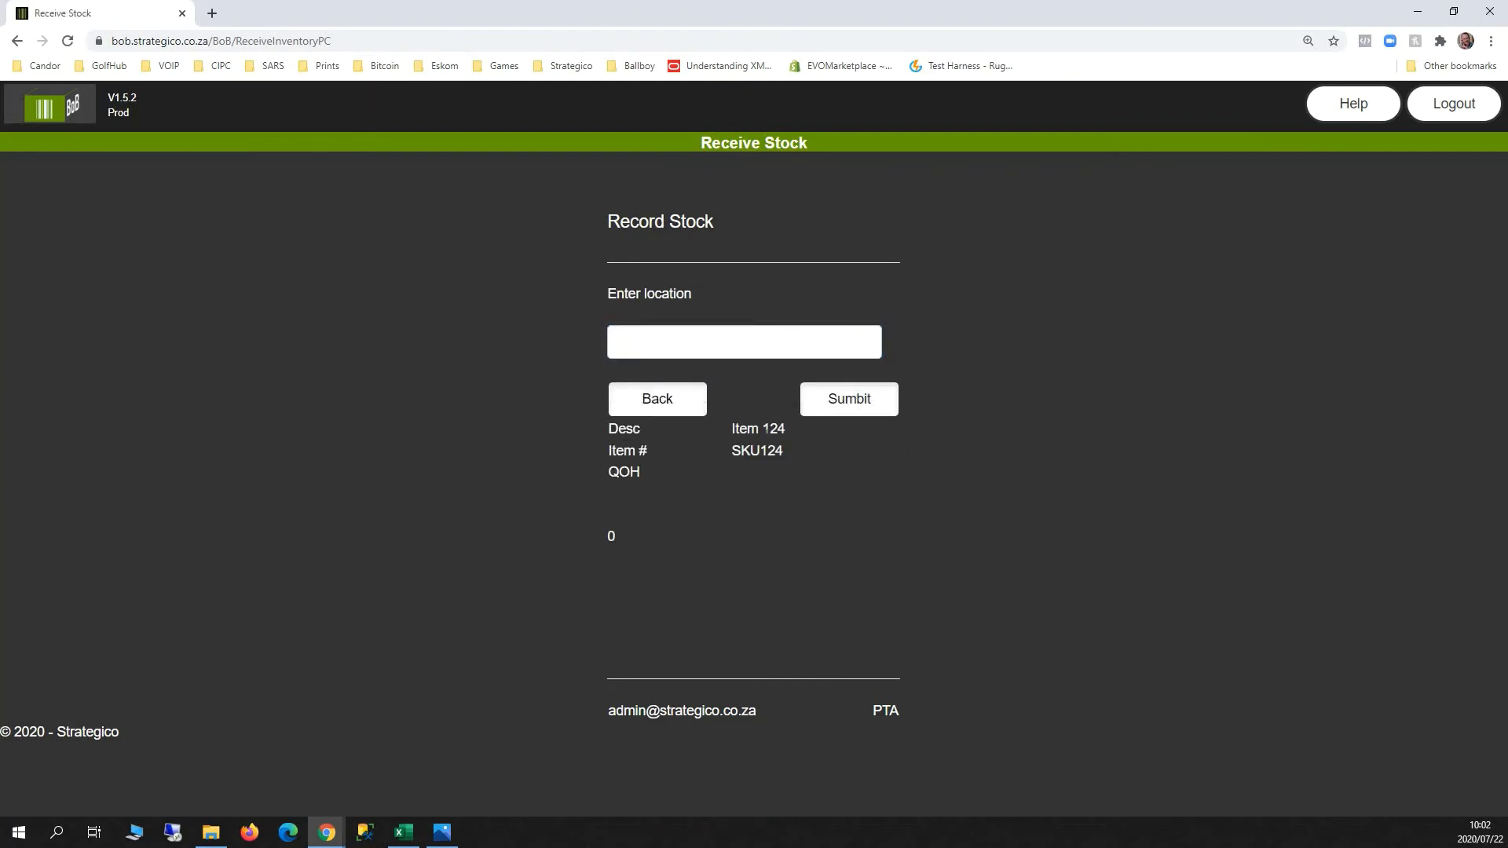
{"action": "left_click_drag", "start_coordinate": [786, 431], "coordinate": [730, 452]}
- Submit A01 as the stock location and record the receipt of 100 packs for Barcode003
{"action": "left_click", "coordinate": [688, 337]}
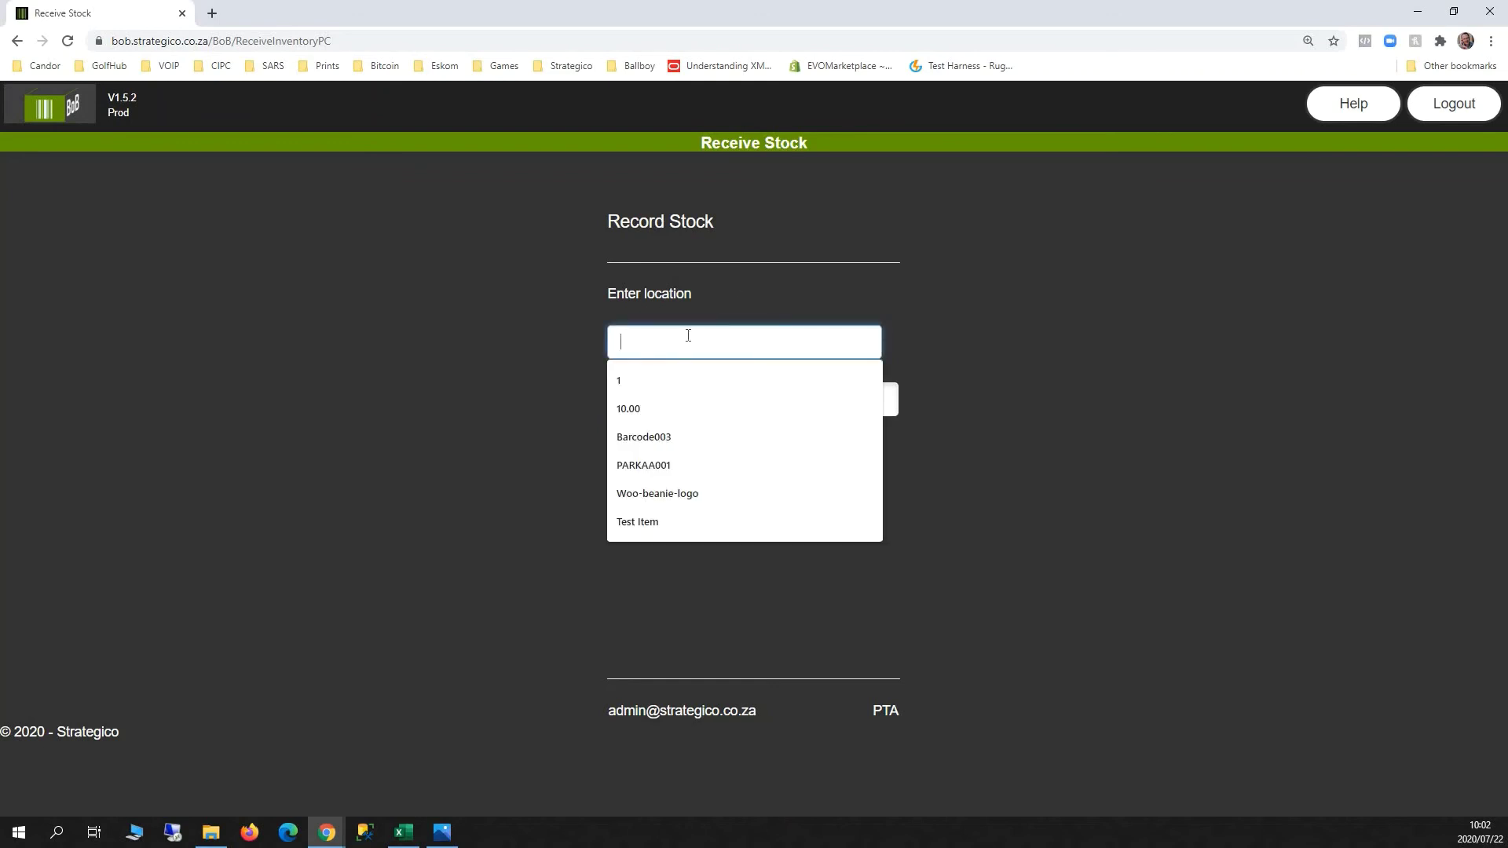
{"action": "left_click", "coordinate": [684, 338]}
{"action": "left_click", "coordinate": [685, 339]}
{"action": "type", "text": "A01"}
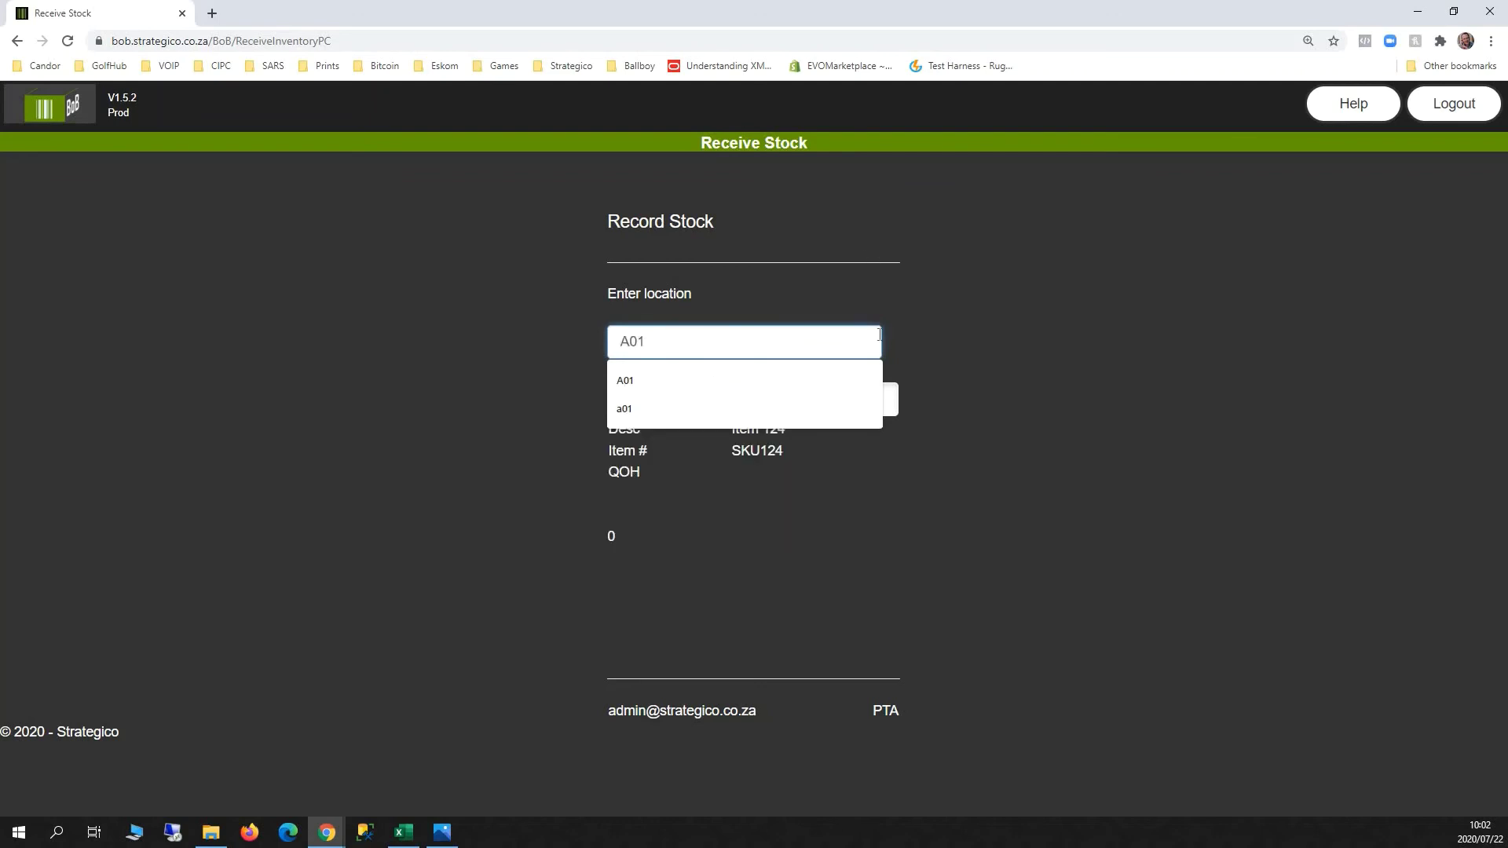
{"action": "left_click", "coordinate": [868, 401]}
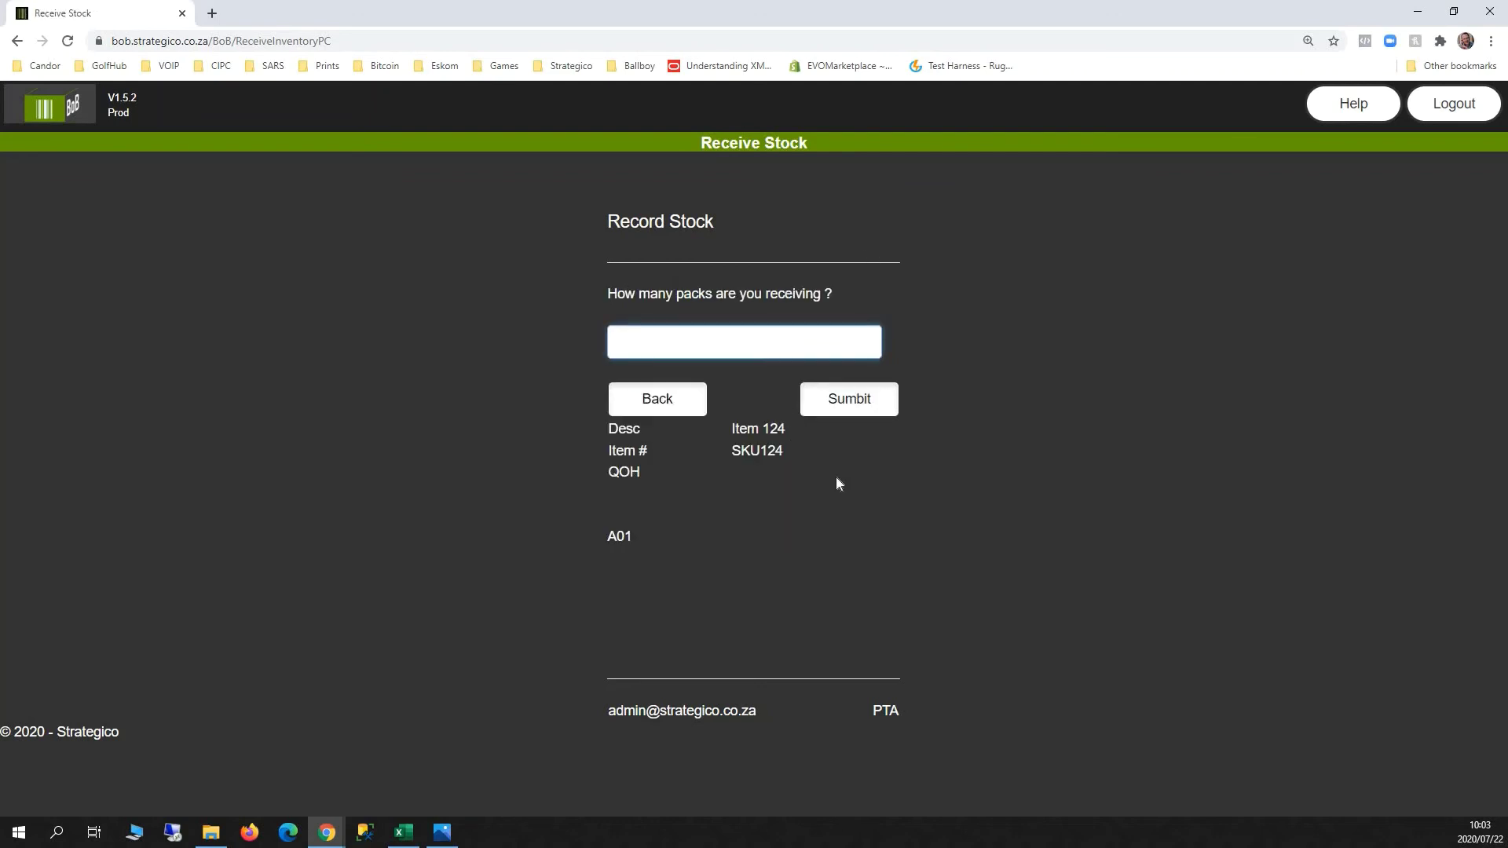
{"action": "type", "text": "100"}
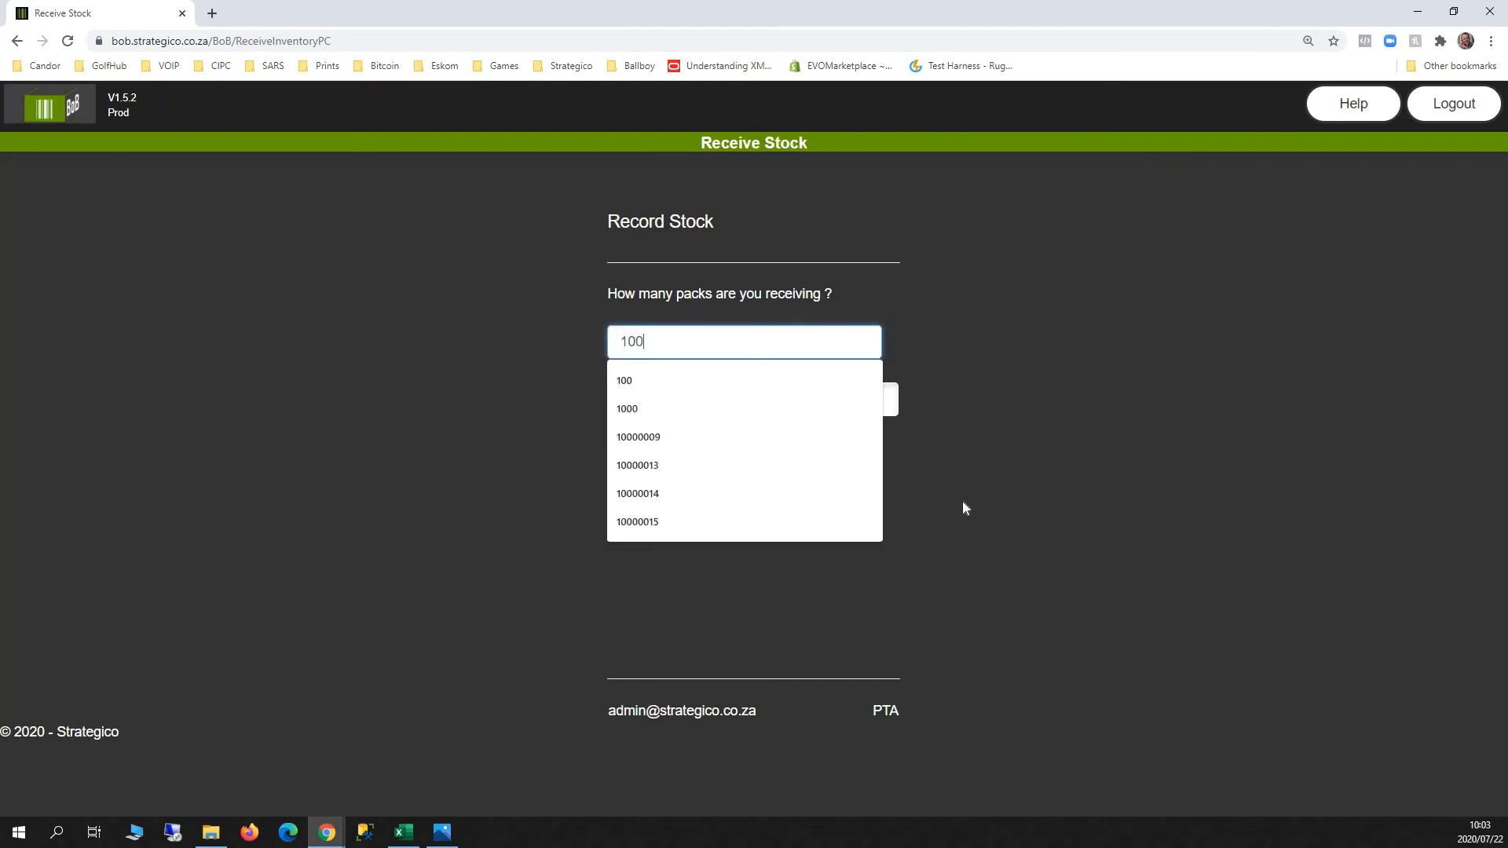
{"action": "left_click", "coordinate": [1055, 432]}
{"action": "key", "text": "Return"}
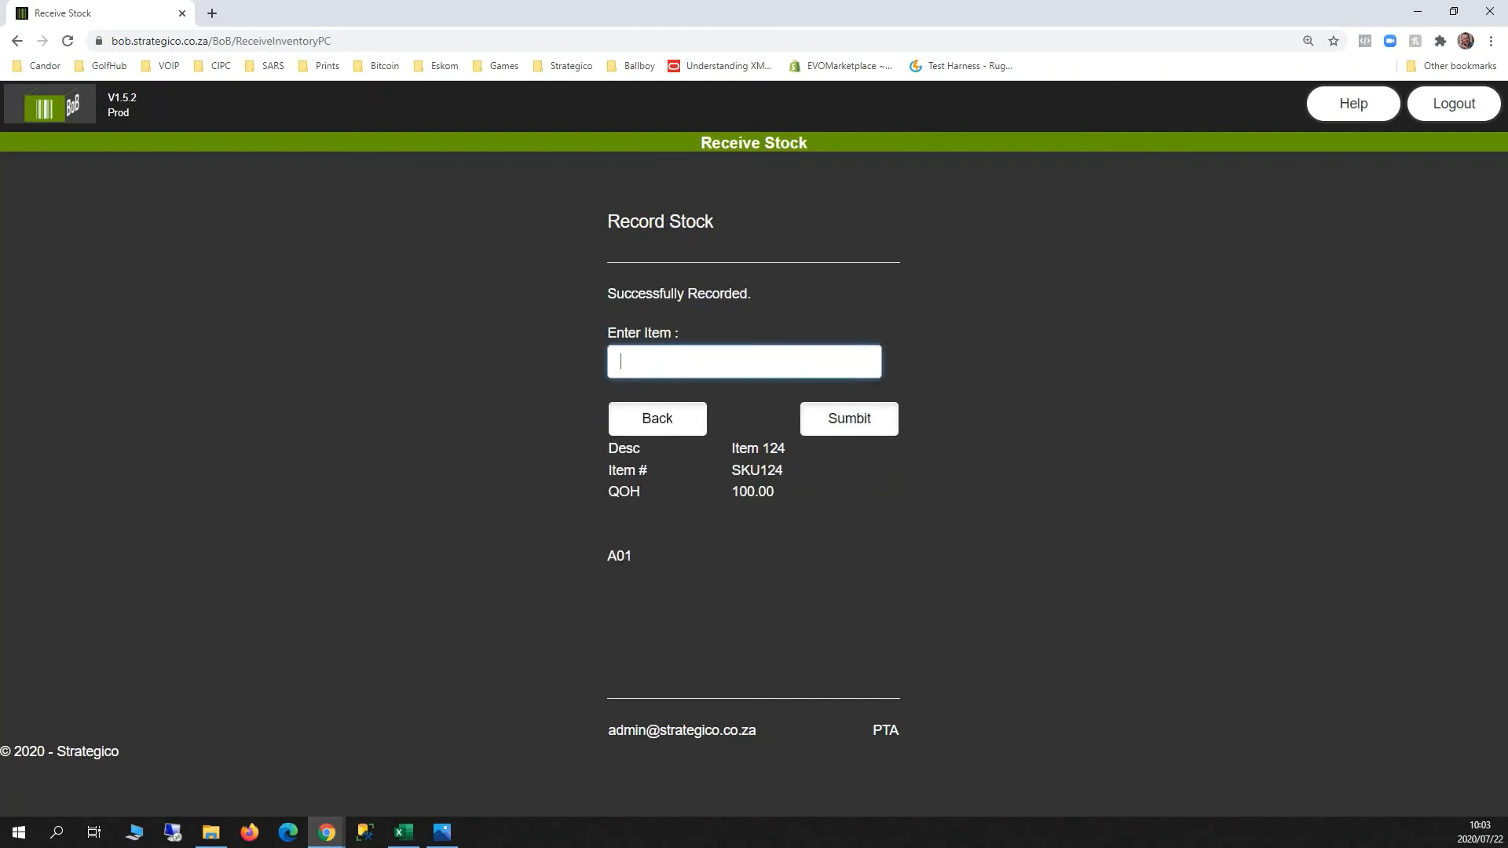
- Submit Barcode002 as the next item to receive
{"action": "left_click", "coordinate": [685, 366]}
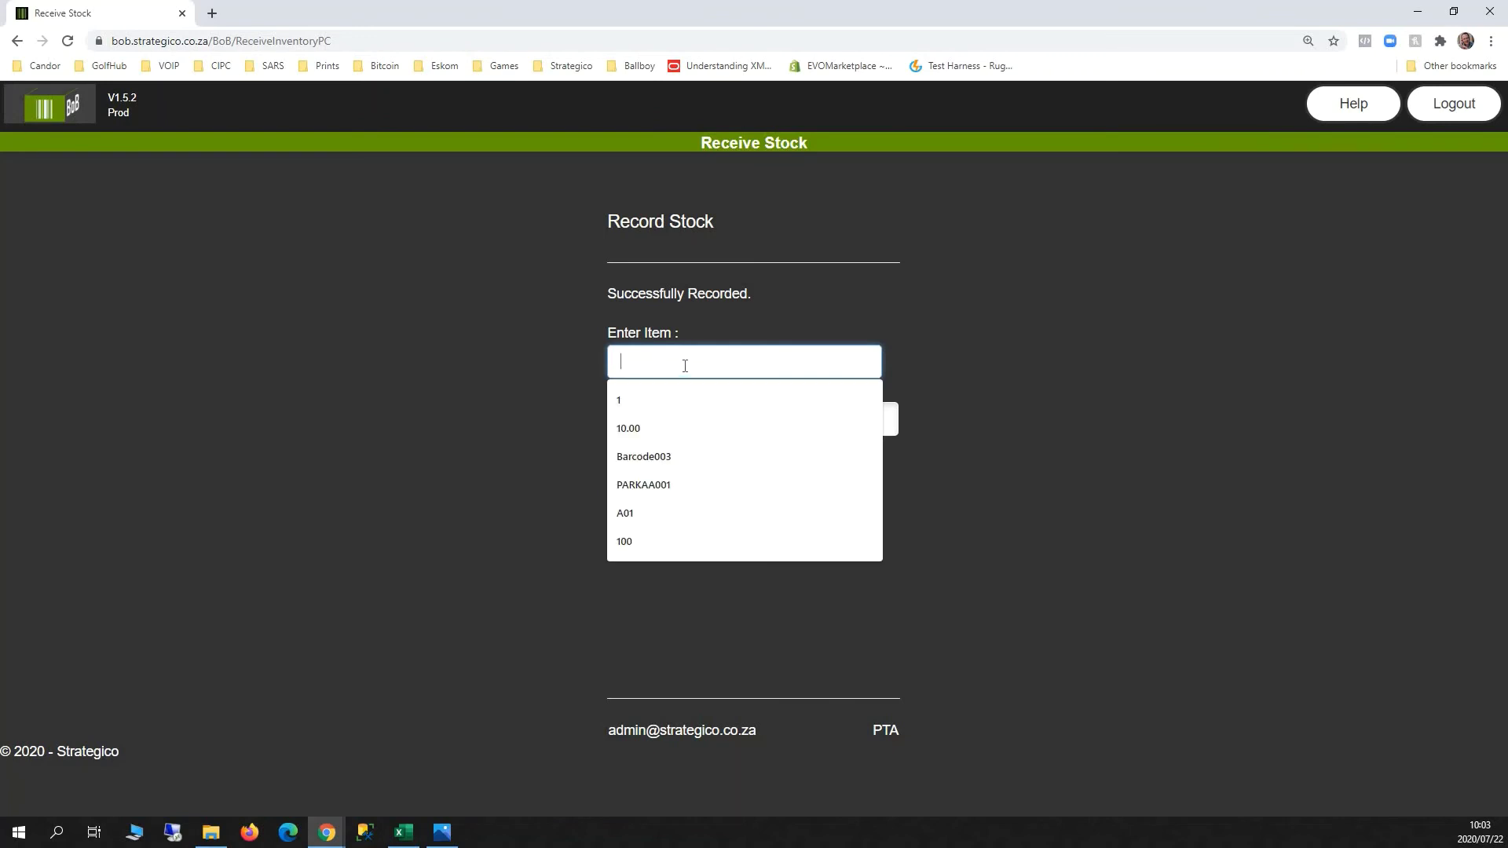
{"action": "type", "text": "Barcod"}
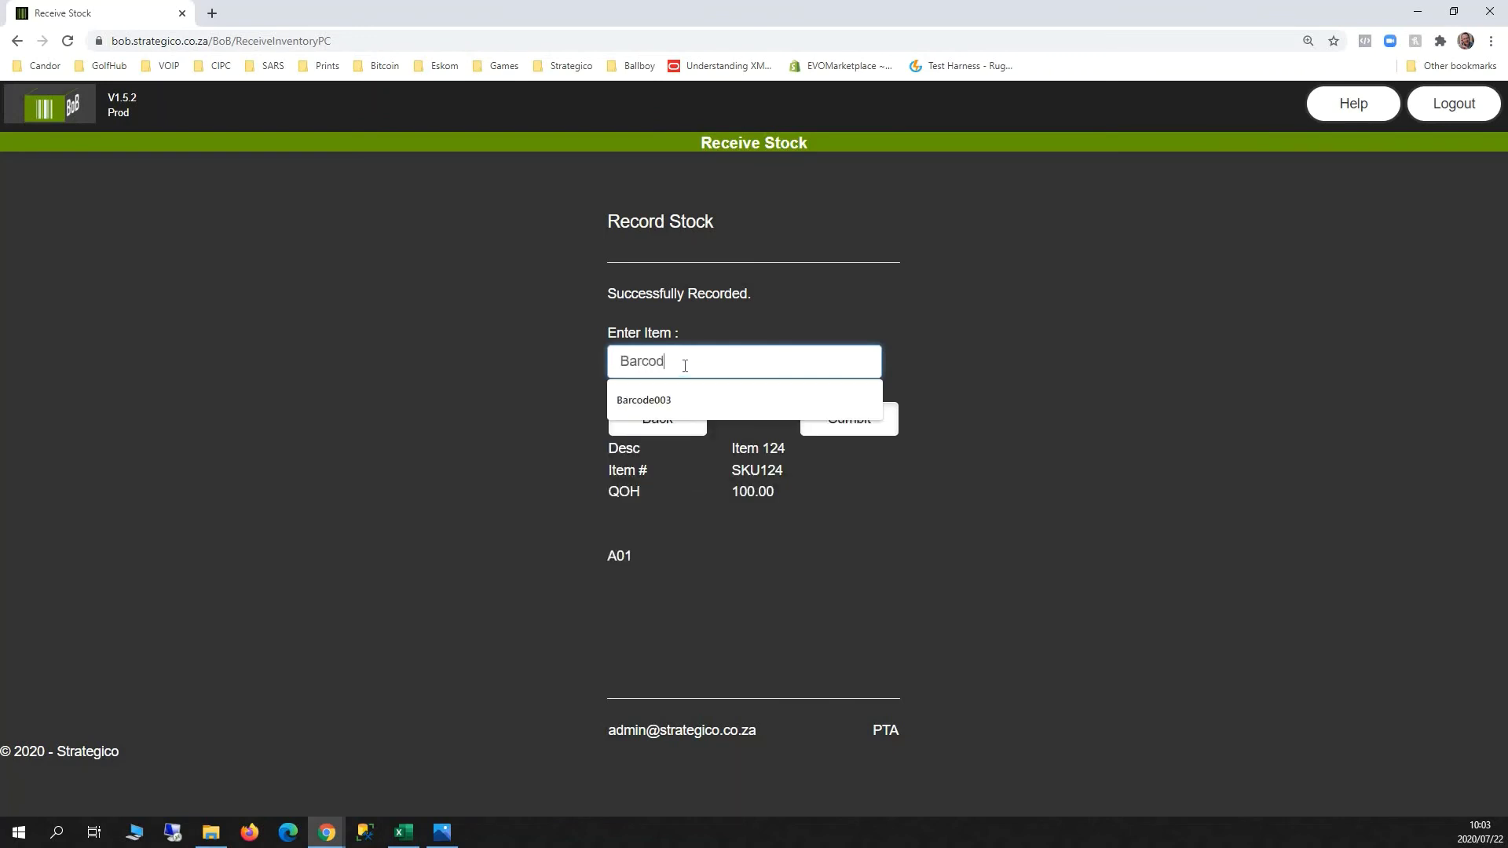
{"action": "type", "text": "e002"}
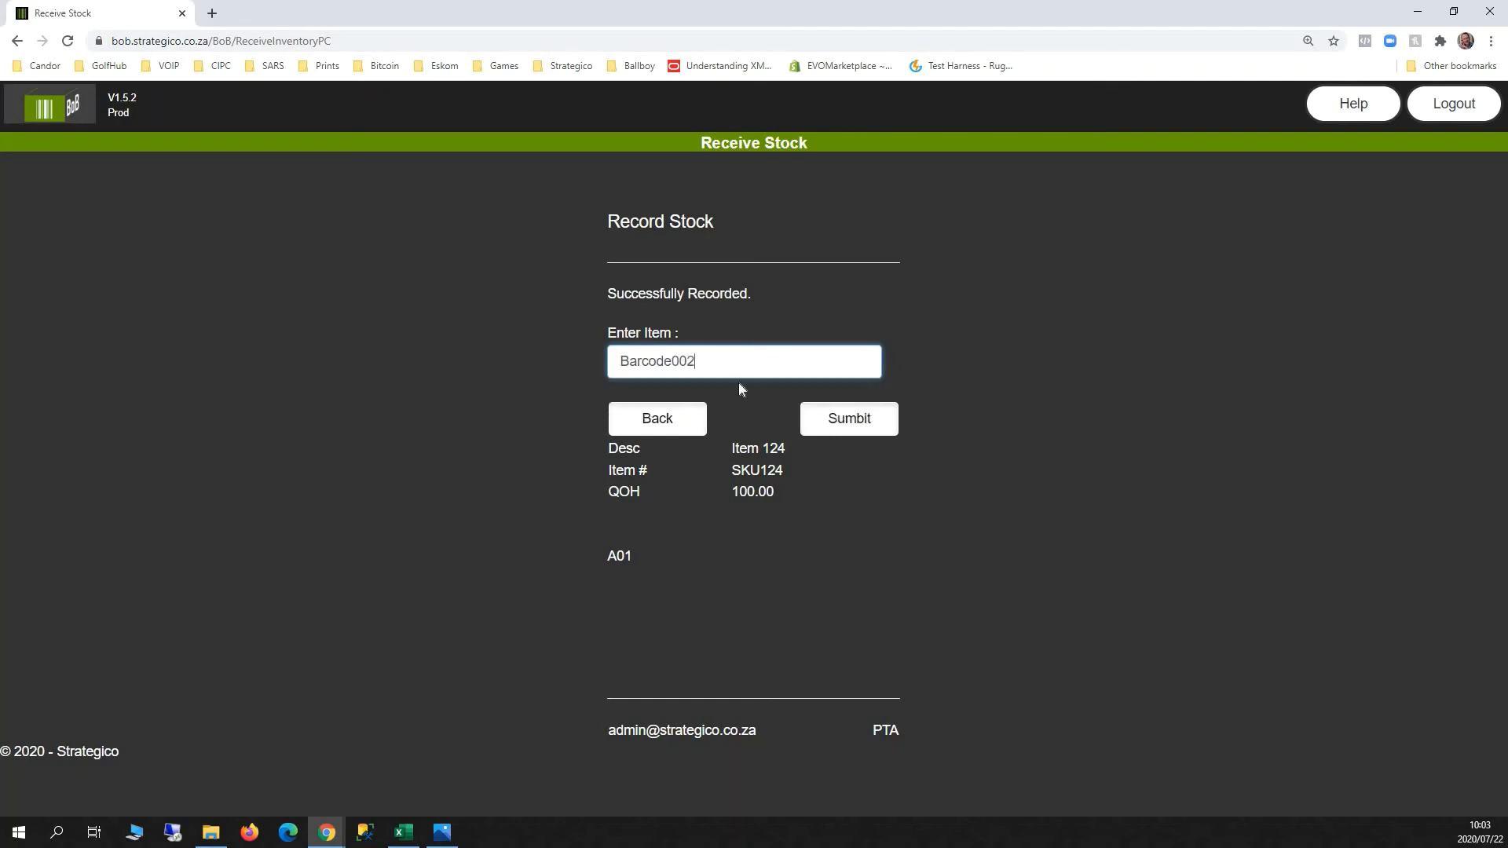
{"action": "left_click", "coordinate": [840, 422]}
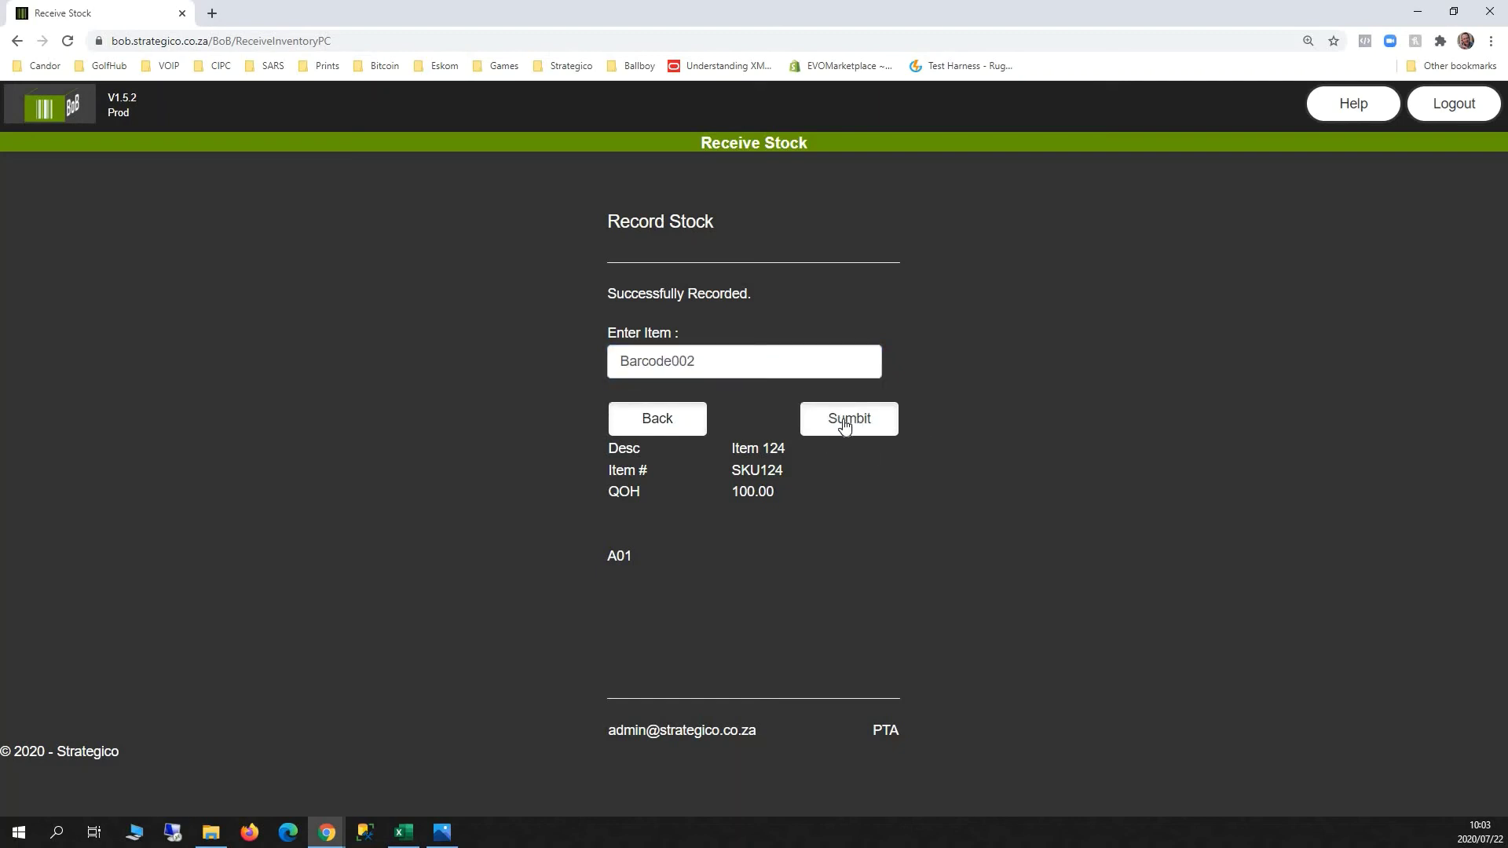
- Try to submit A02 as the receiving location for Barcode002
{"action": "left_click", "coordinate": [719, 361]}
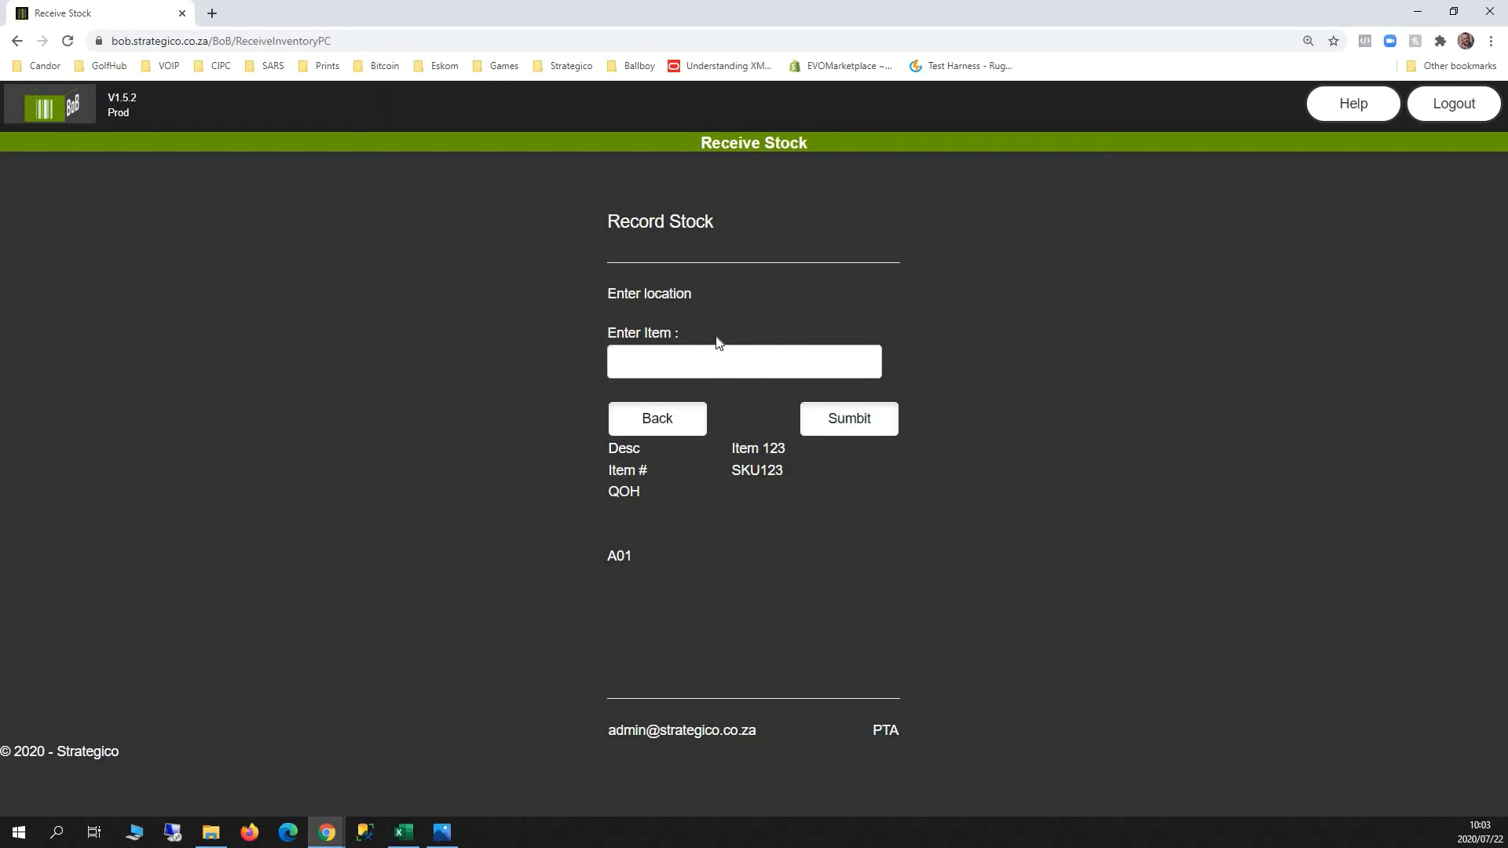
{"action": "left_click", "coordinate": [767, 308]}
{"action": "left_click", "coordinate": [738, 361]}
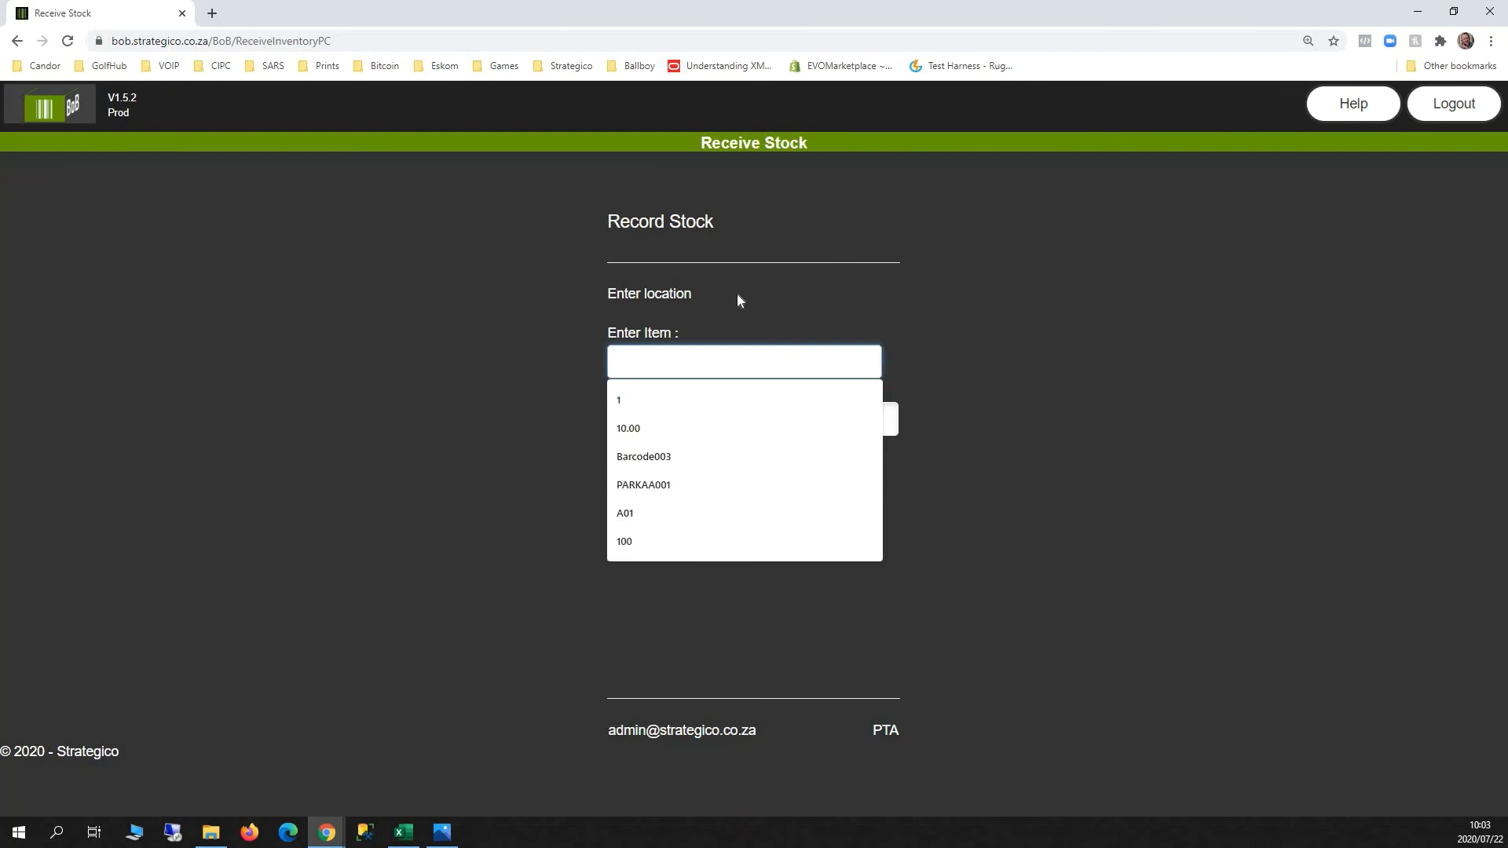
{"action": "type", "text": "A02"}
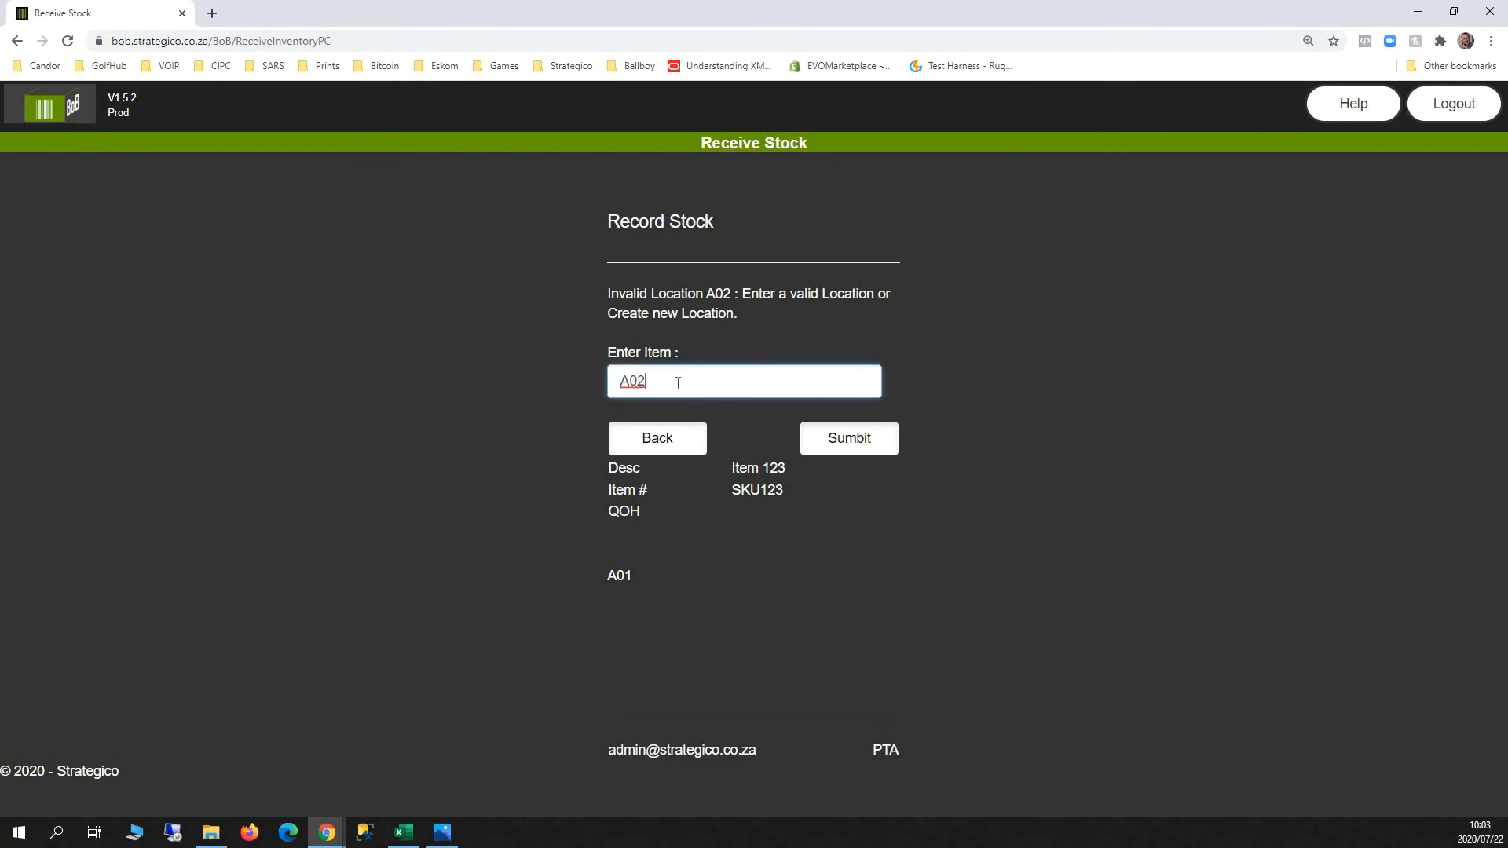
- Correct the receiving location for Barcode002 to A01 and submit it
{"action": "key", "text": "BackSpace"}
{"action": "type", "text": "1"}
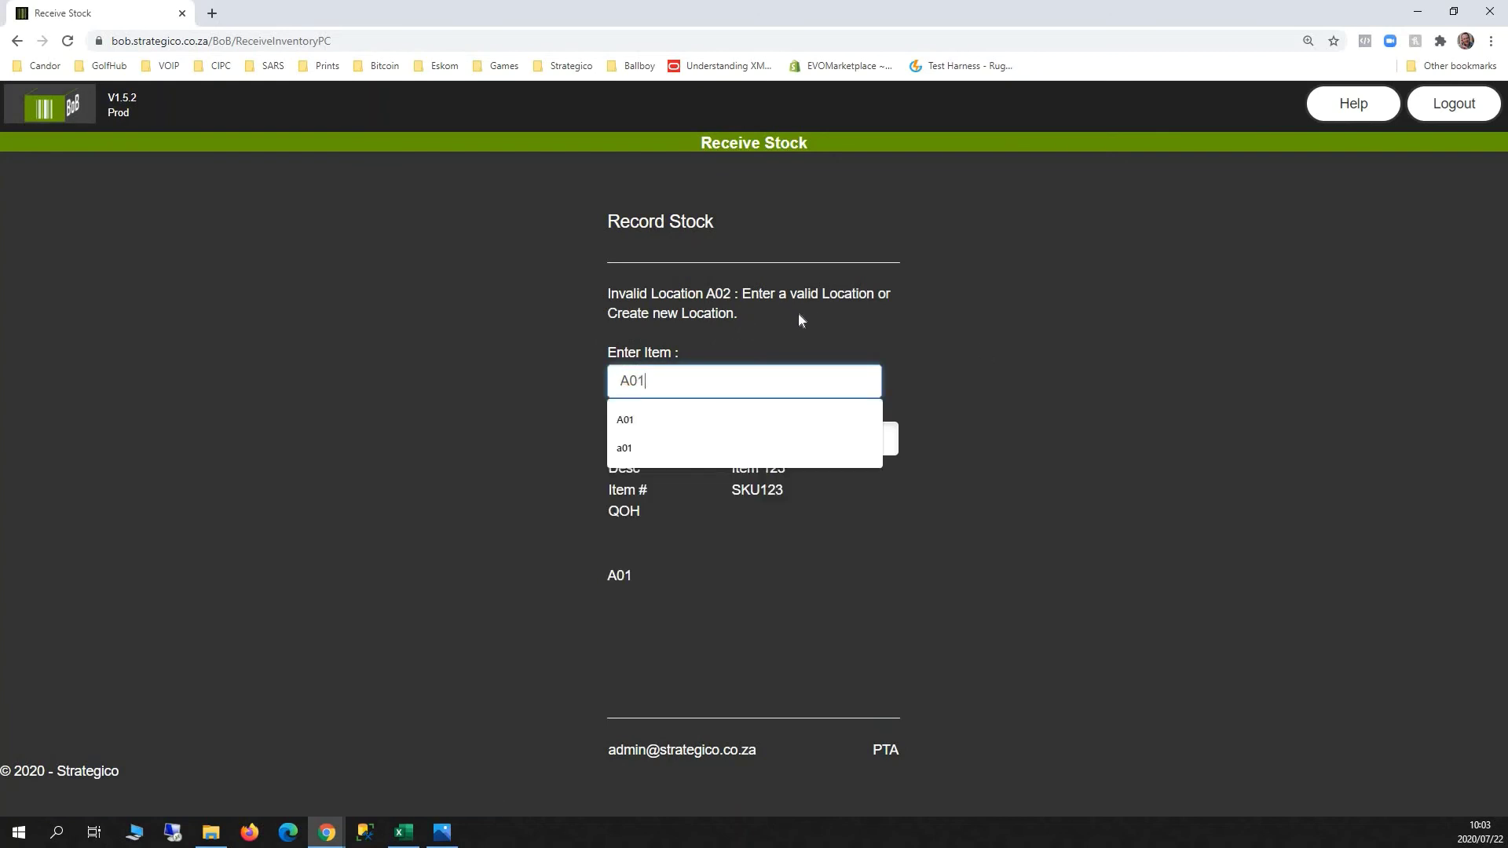
{"action": "key", "text": "Return"}
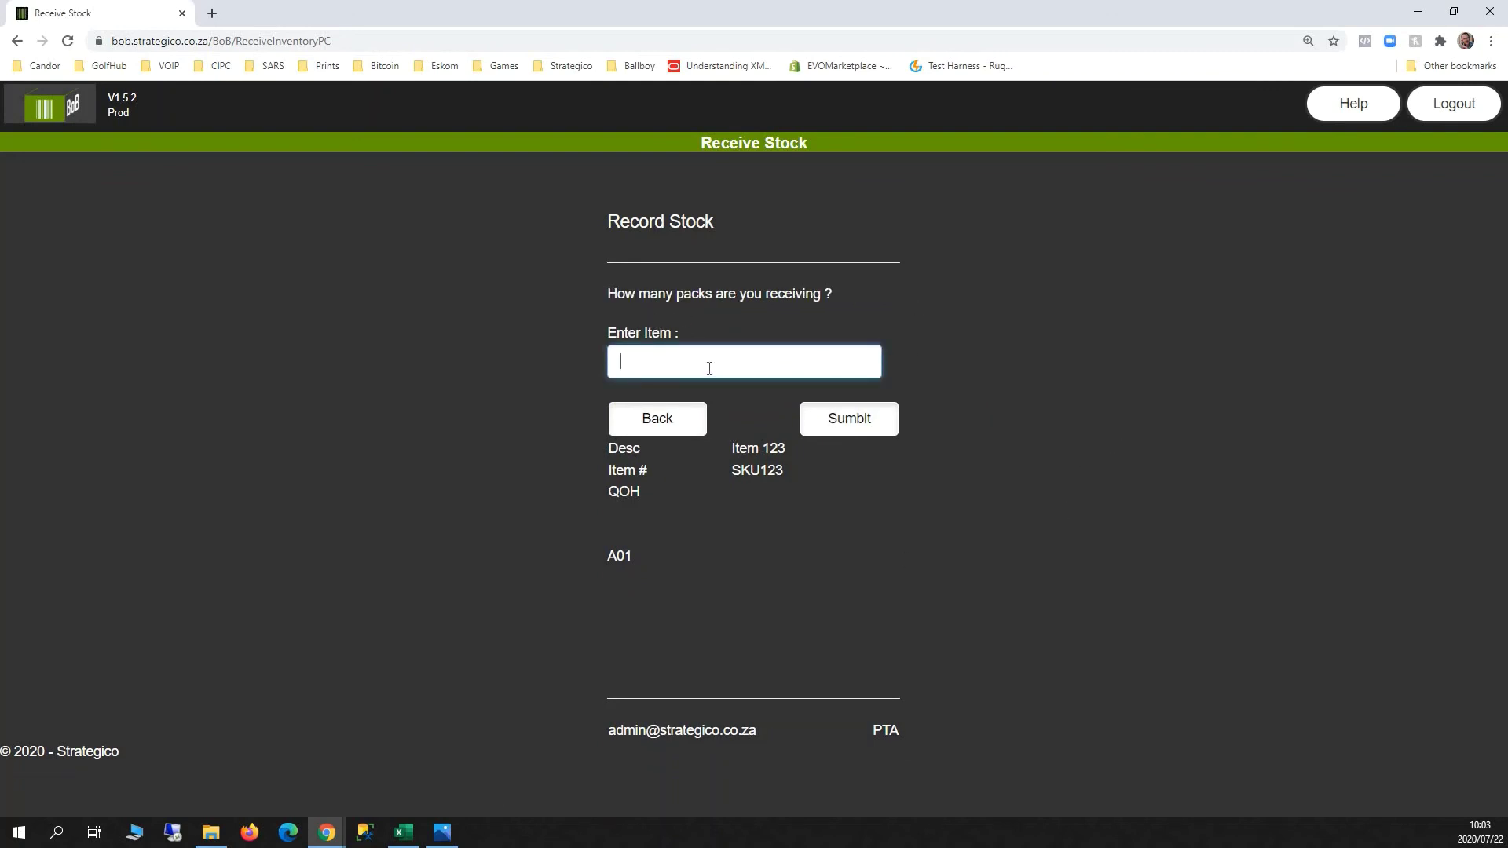
- Record the receipt of 100 packs for Barcode002 in location A01
{"action": "type", "text": "100"}
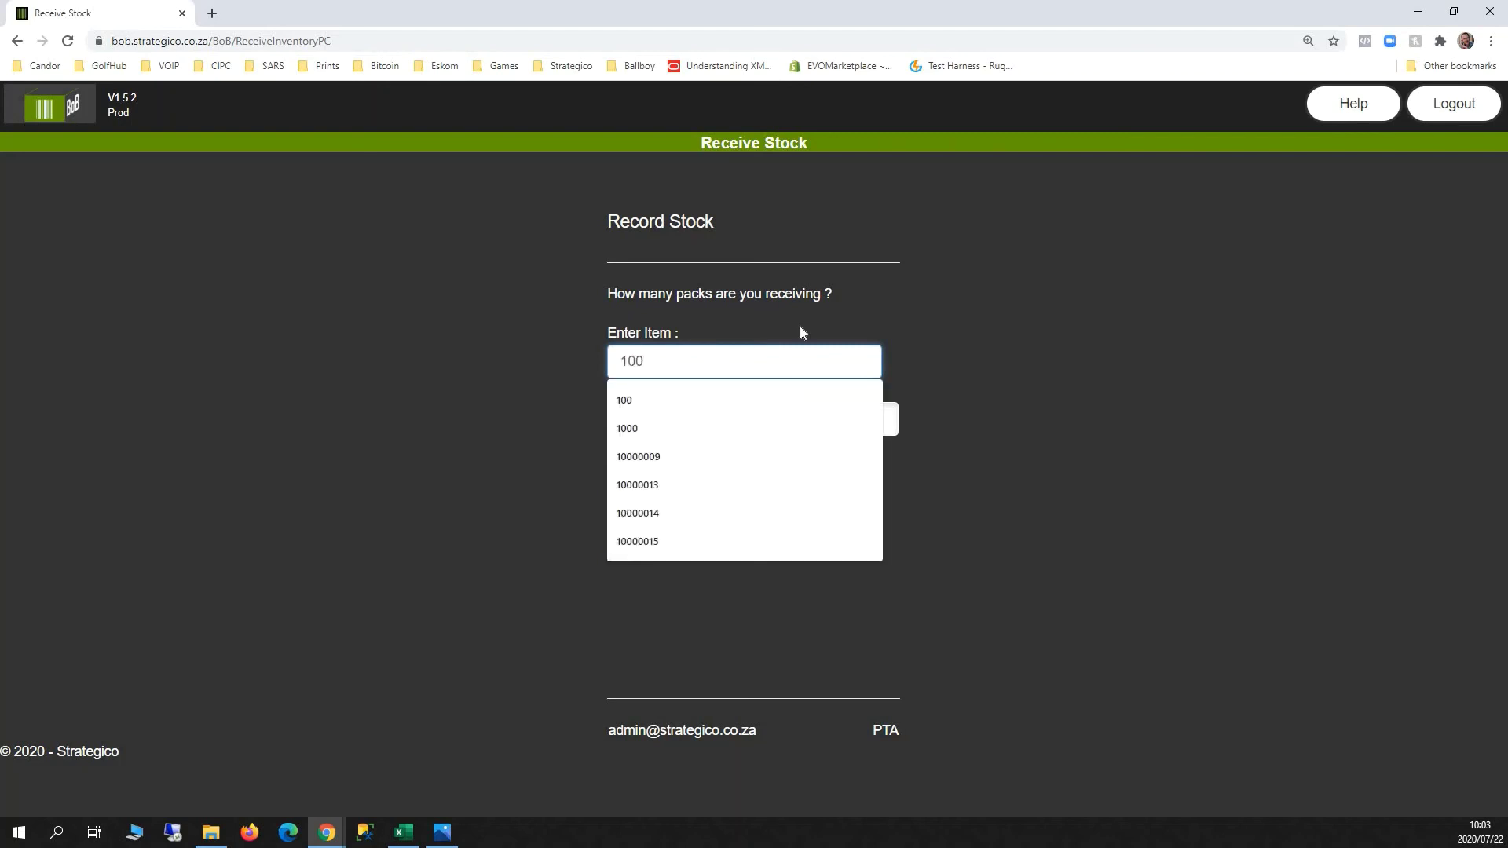
{"action": "left_click", "coordinate": [497, 374]}
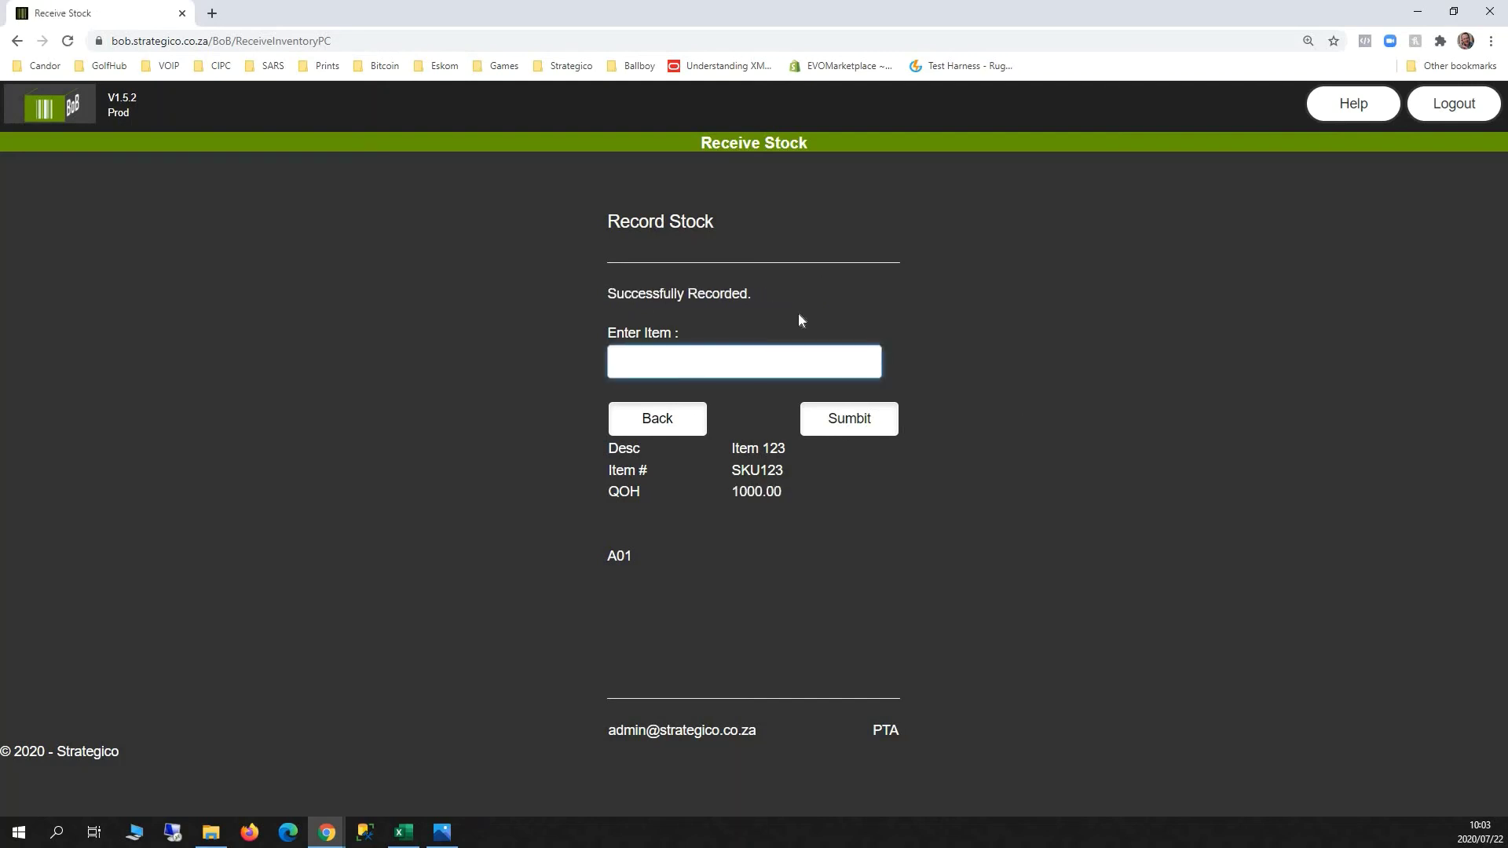
- Open the Stock Availability list and check the quantities on hand for SKU123 and SKU124
{"action": "left_click", "coordinate": [69, 115]}
{"action": "left_click", "coordinate": [368, 562]}
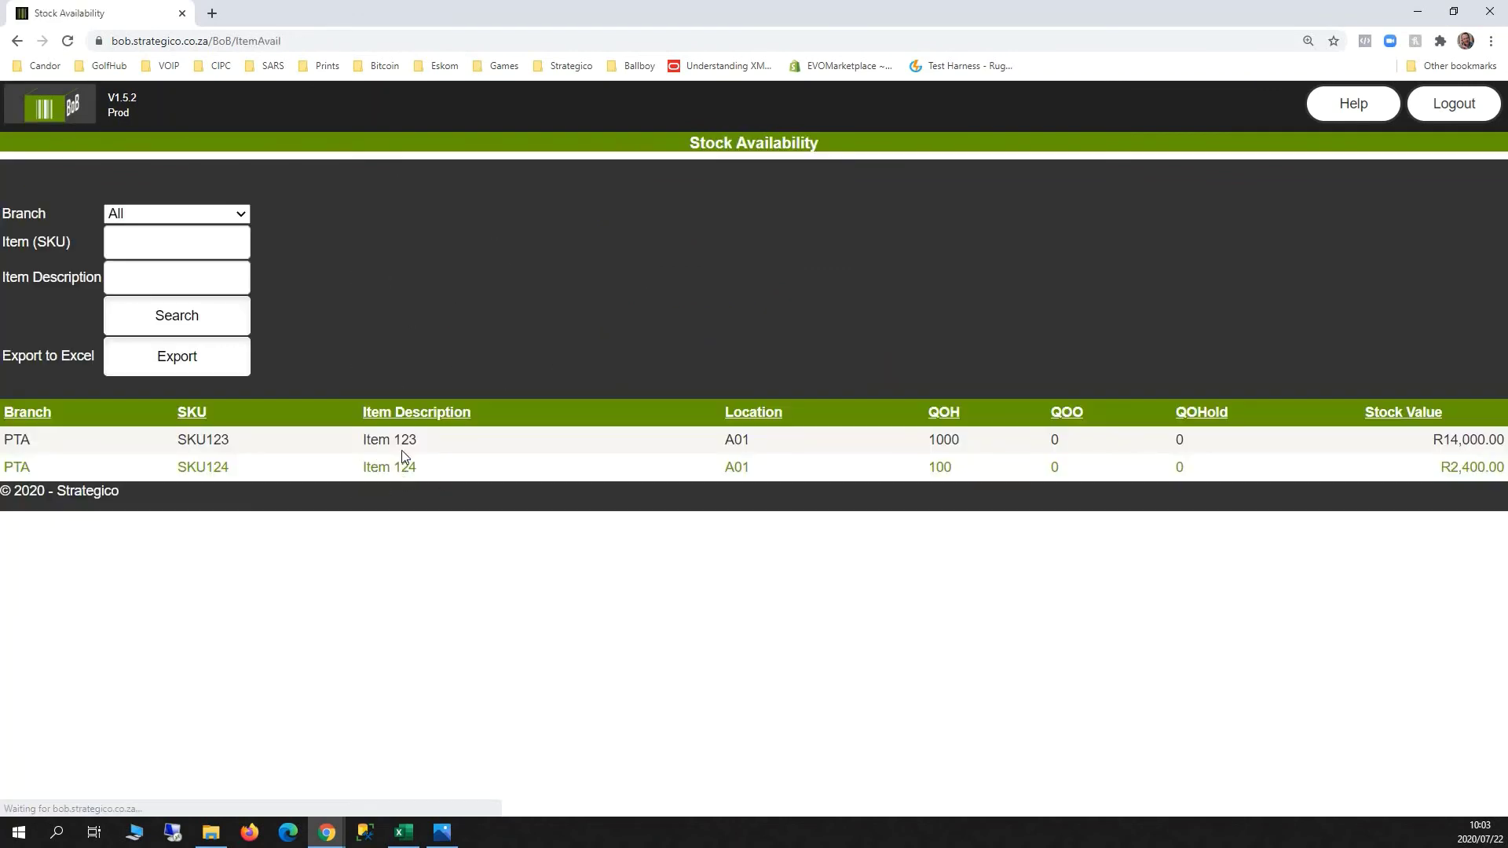
{"action": "double_click", "coordinate": [210, 440]}
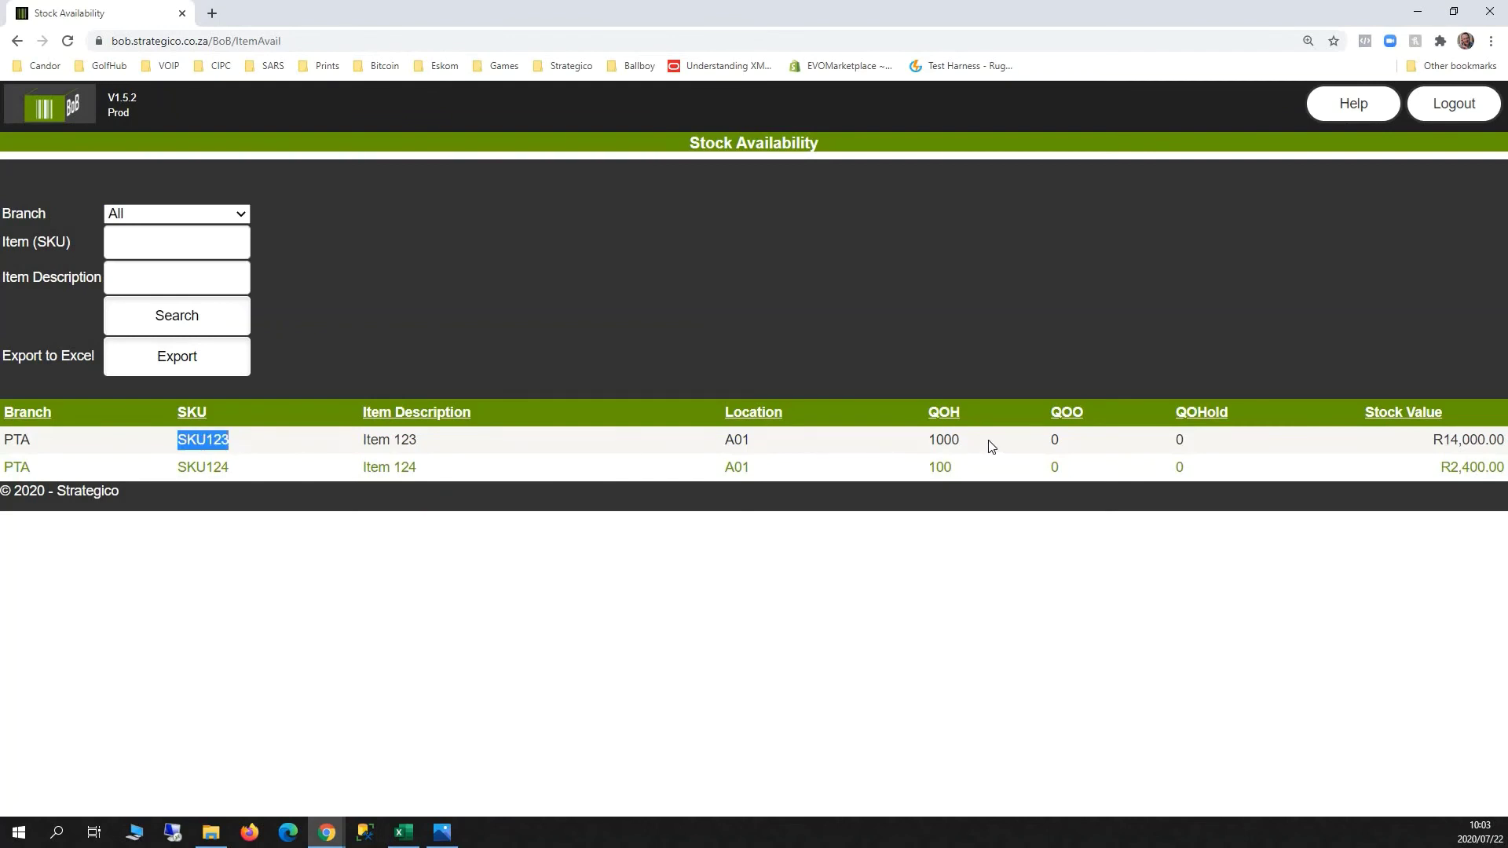
{"action": "double_click", "coordinate": [944, 442]}
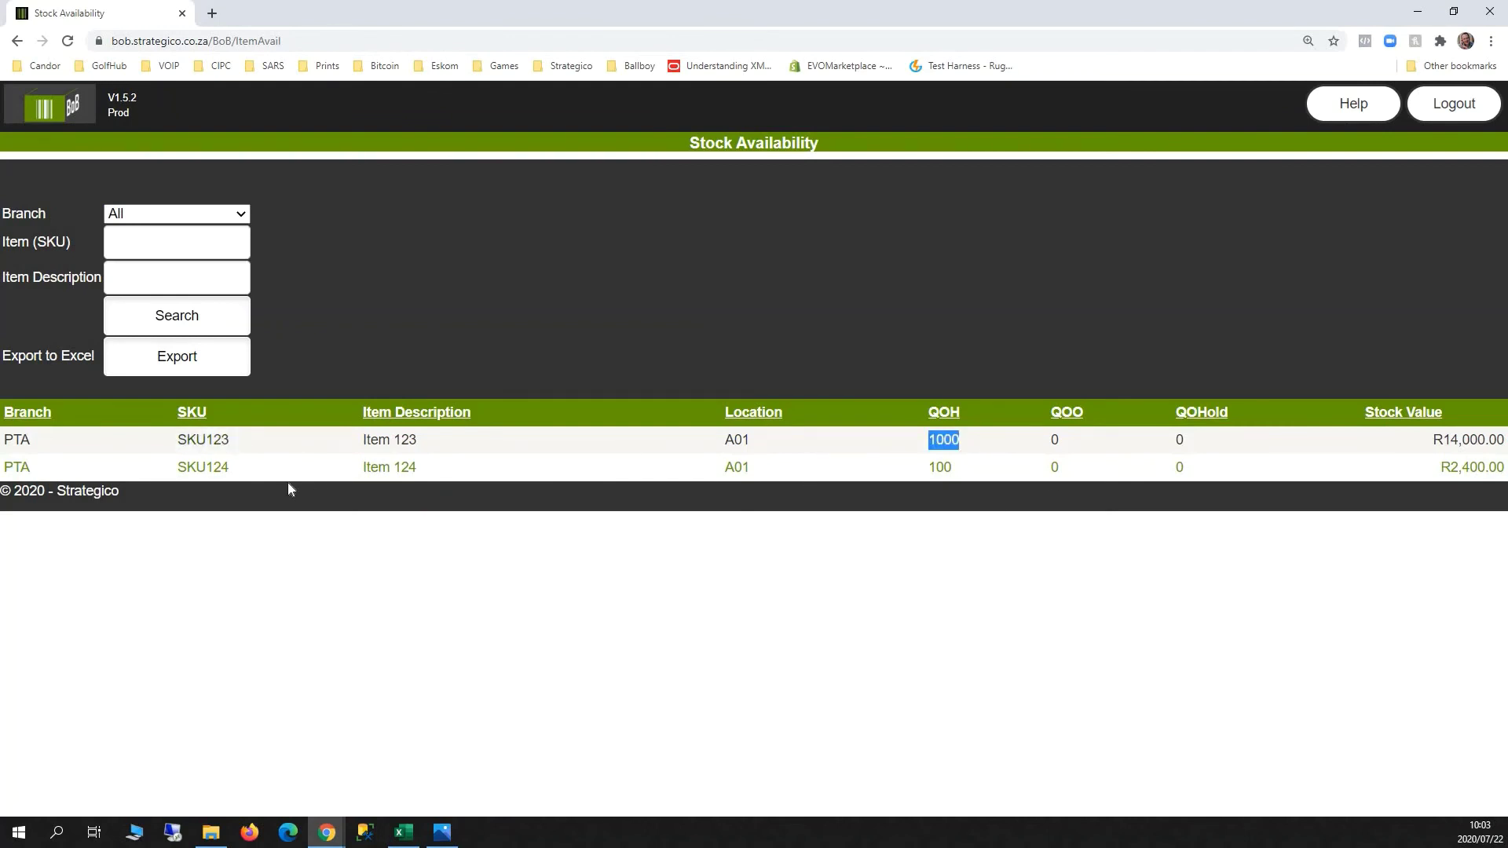
{"action": "double_click", "coordinate": [215, 469]}
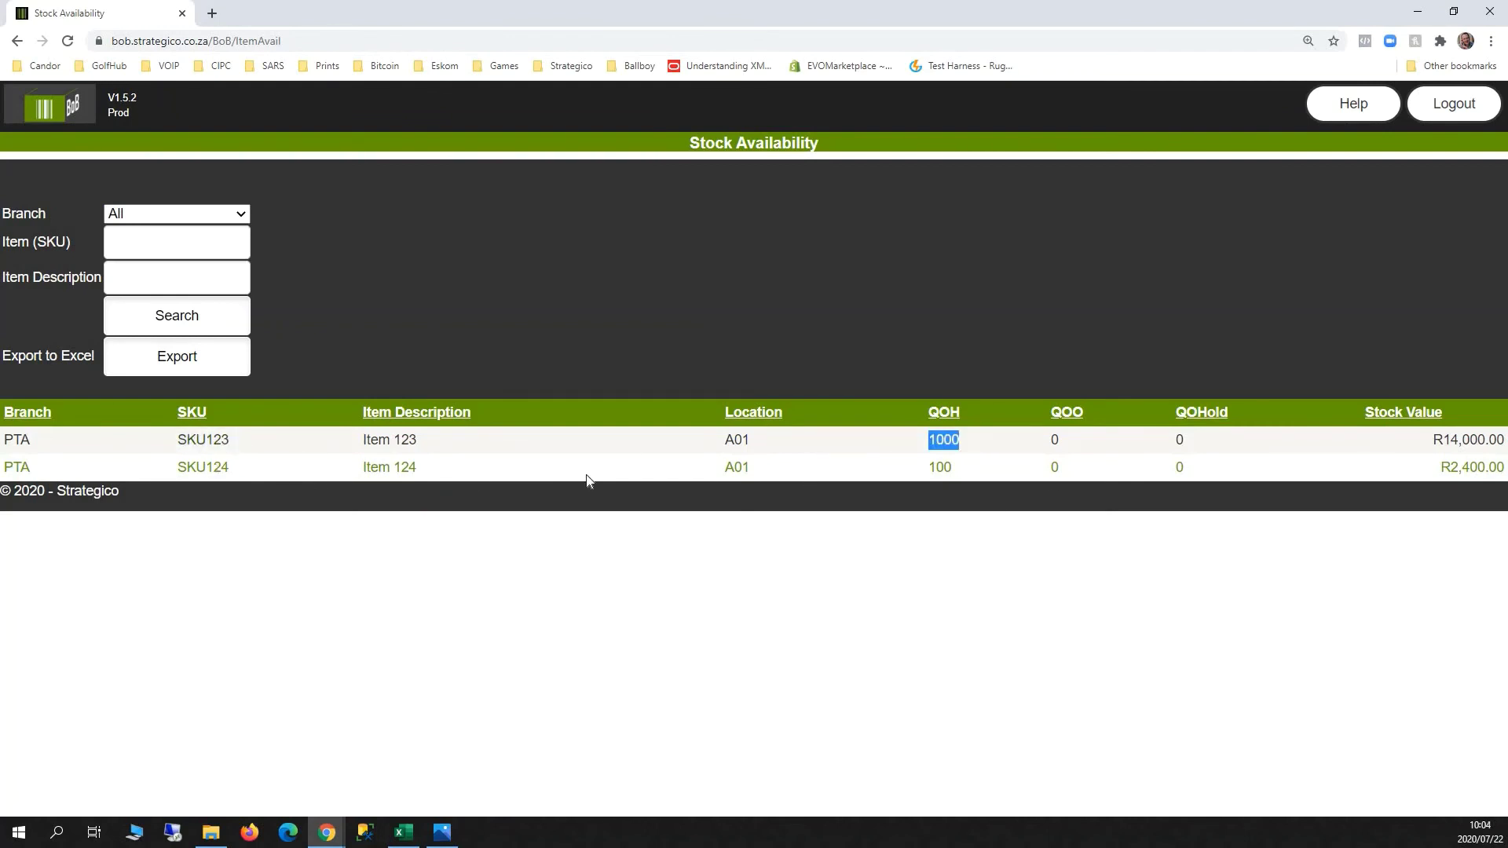
{"action": "double_click", "coordinate": [941, 468]}
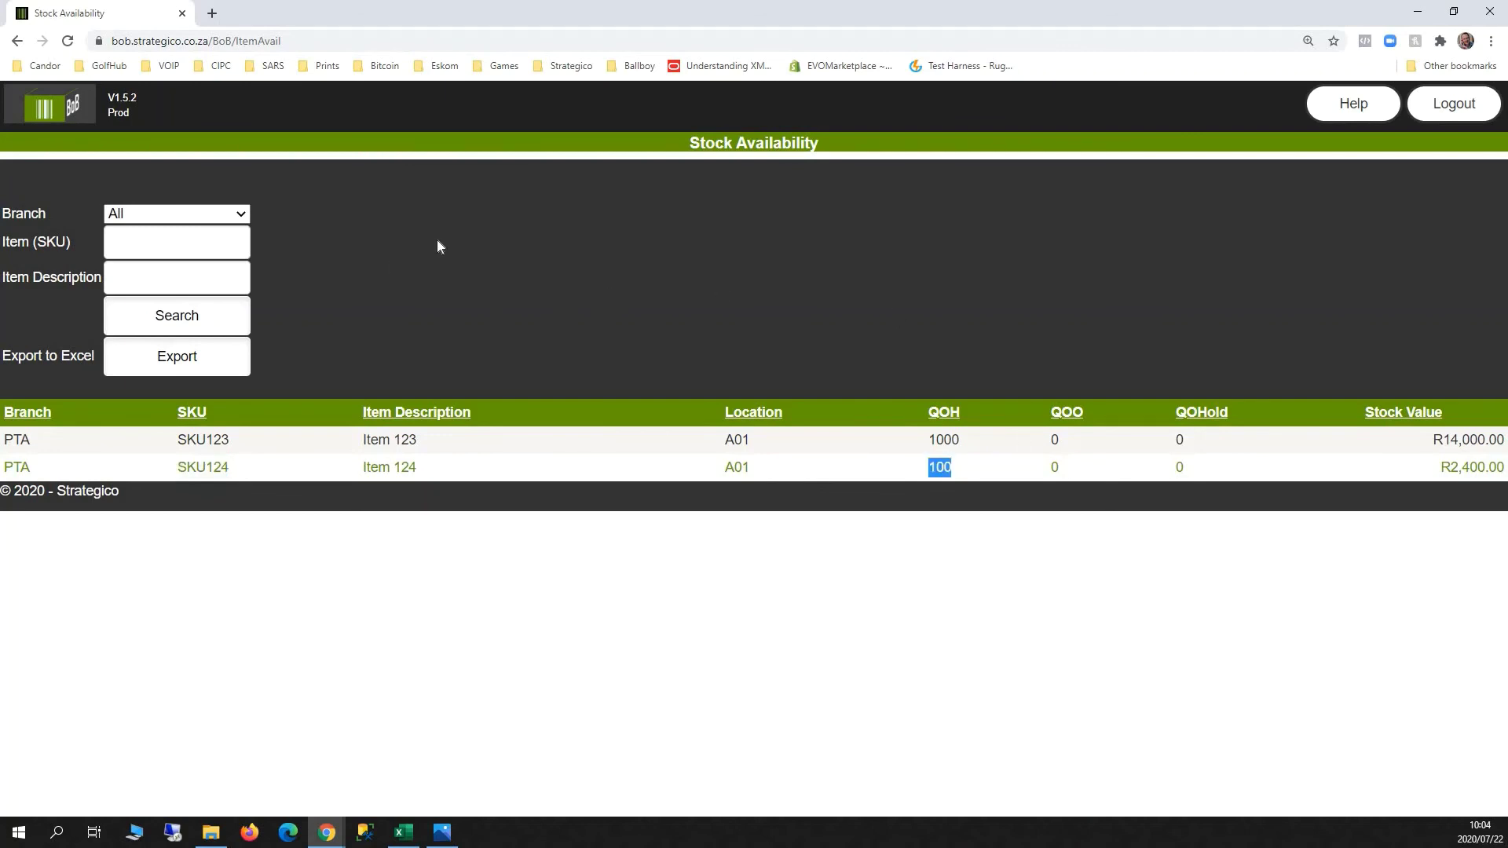